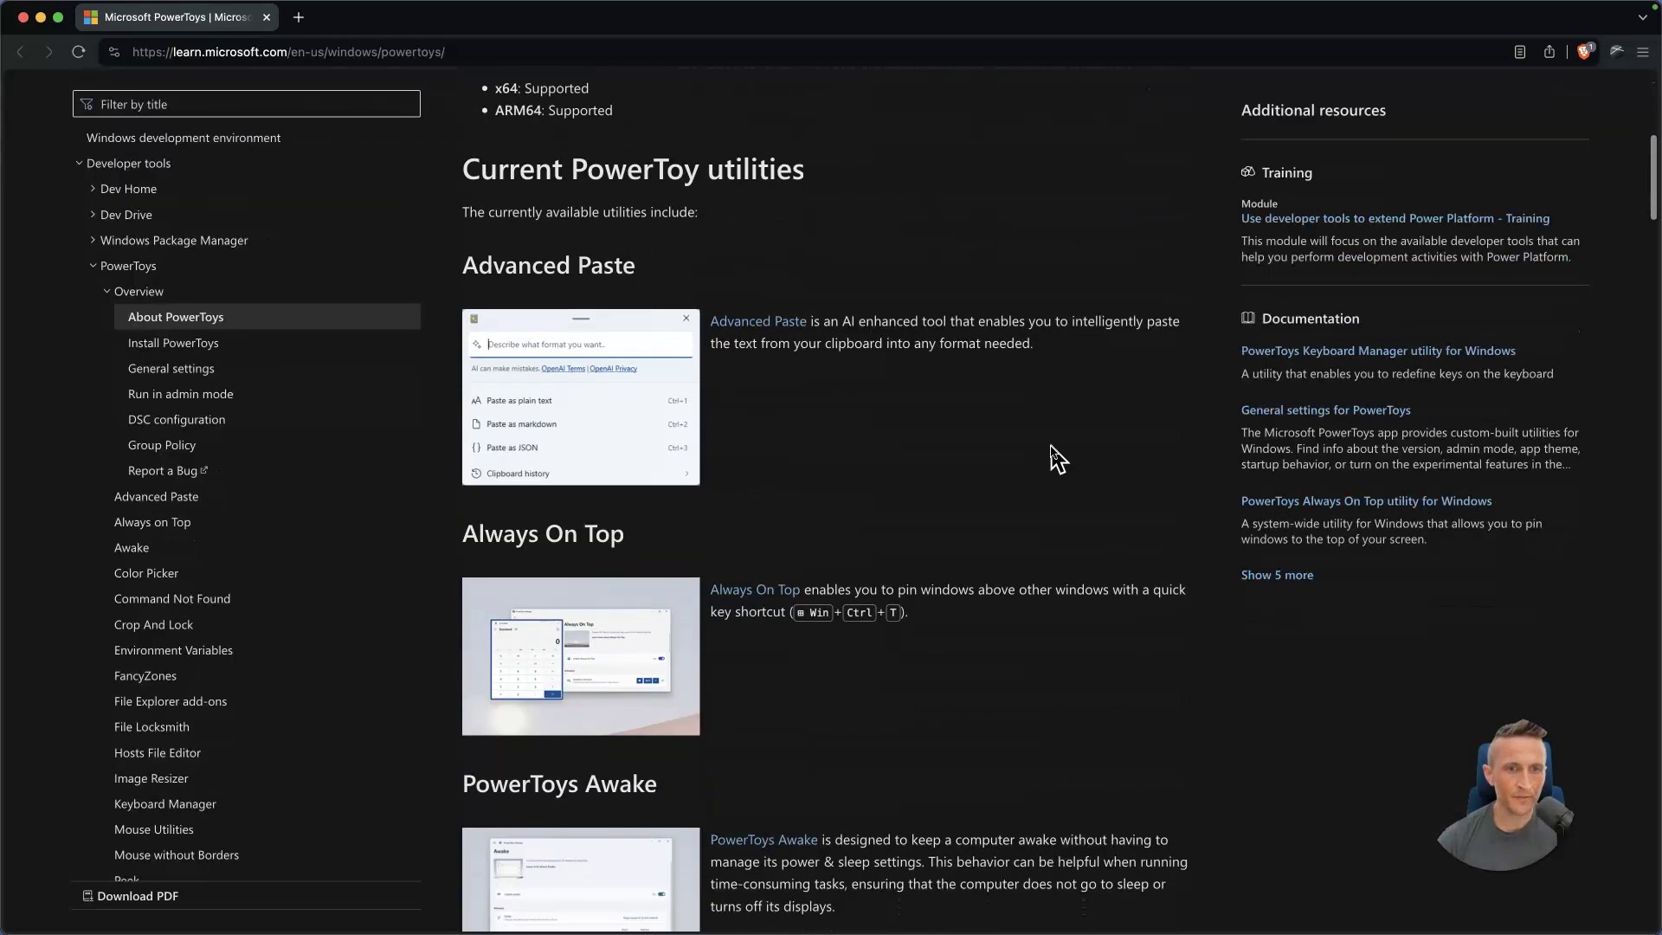
{"action": "scroll", "coordinate": [1056, 459], "scroll_direction": "down", "scroll_amount": 3}
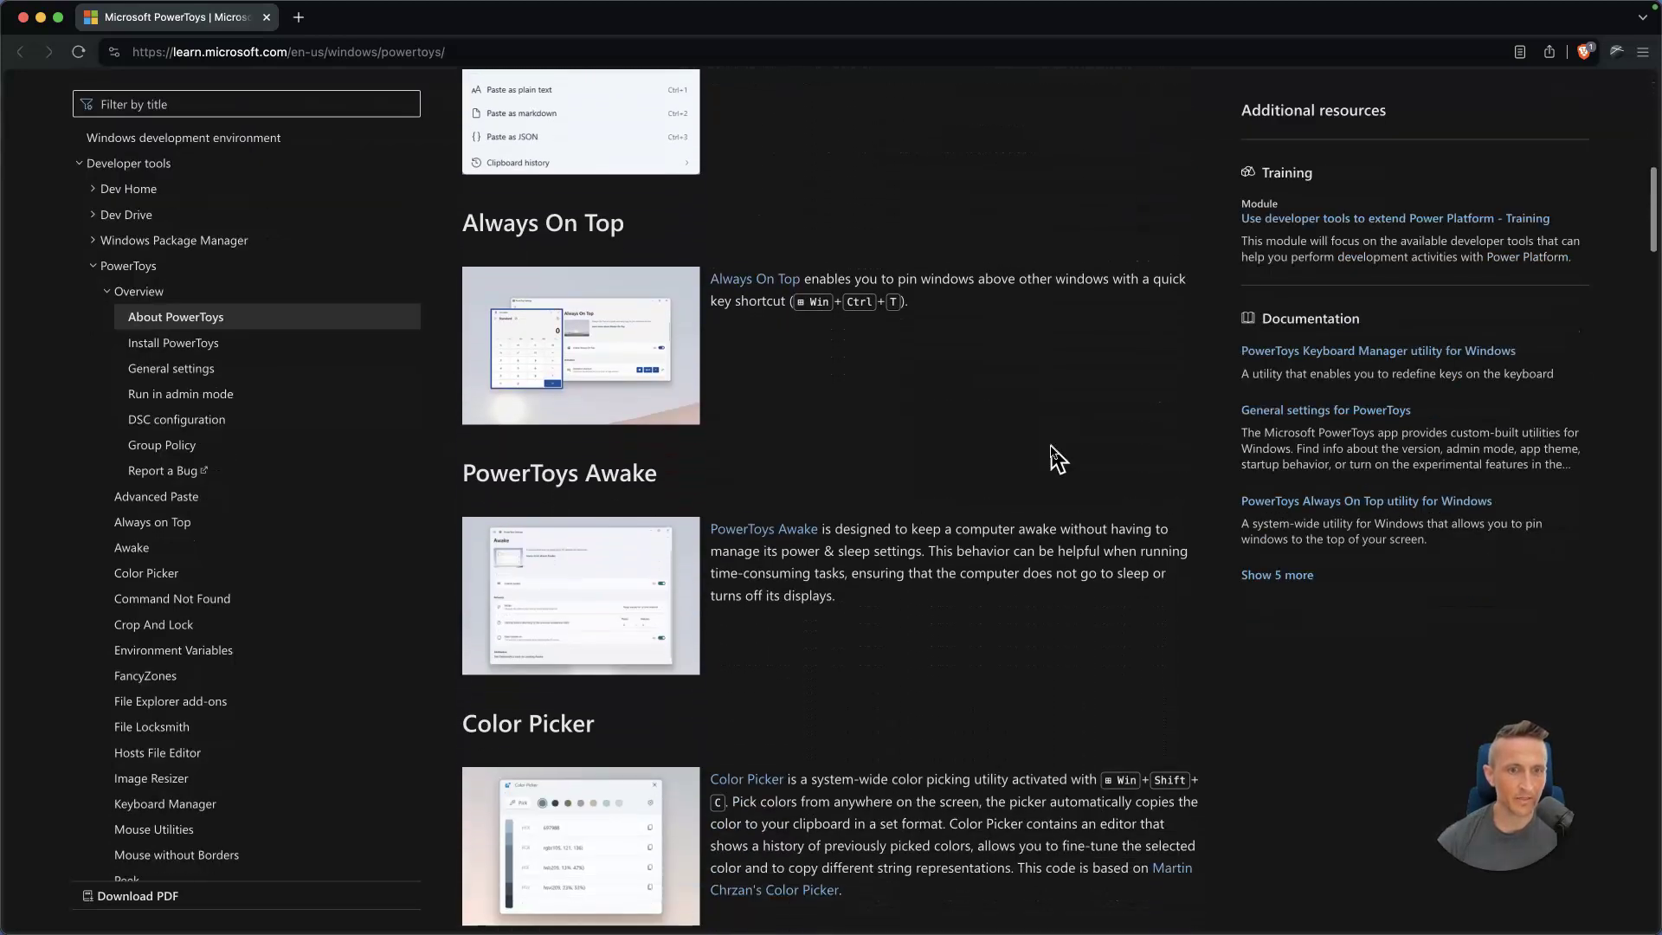
Step: Scroll through the PowerToys overview and highlight the phrase 'AI enhanced tool'
{"action": "scroll", "coordinate": [1056, 459], "scroll_direction": "up", "scroll_amount": 2}
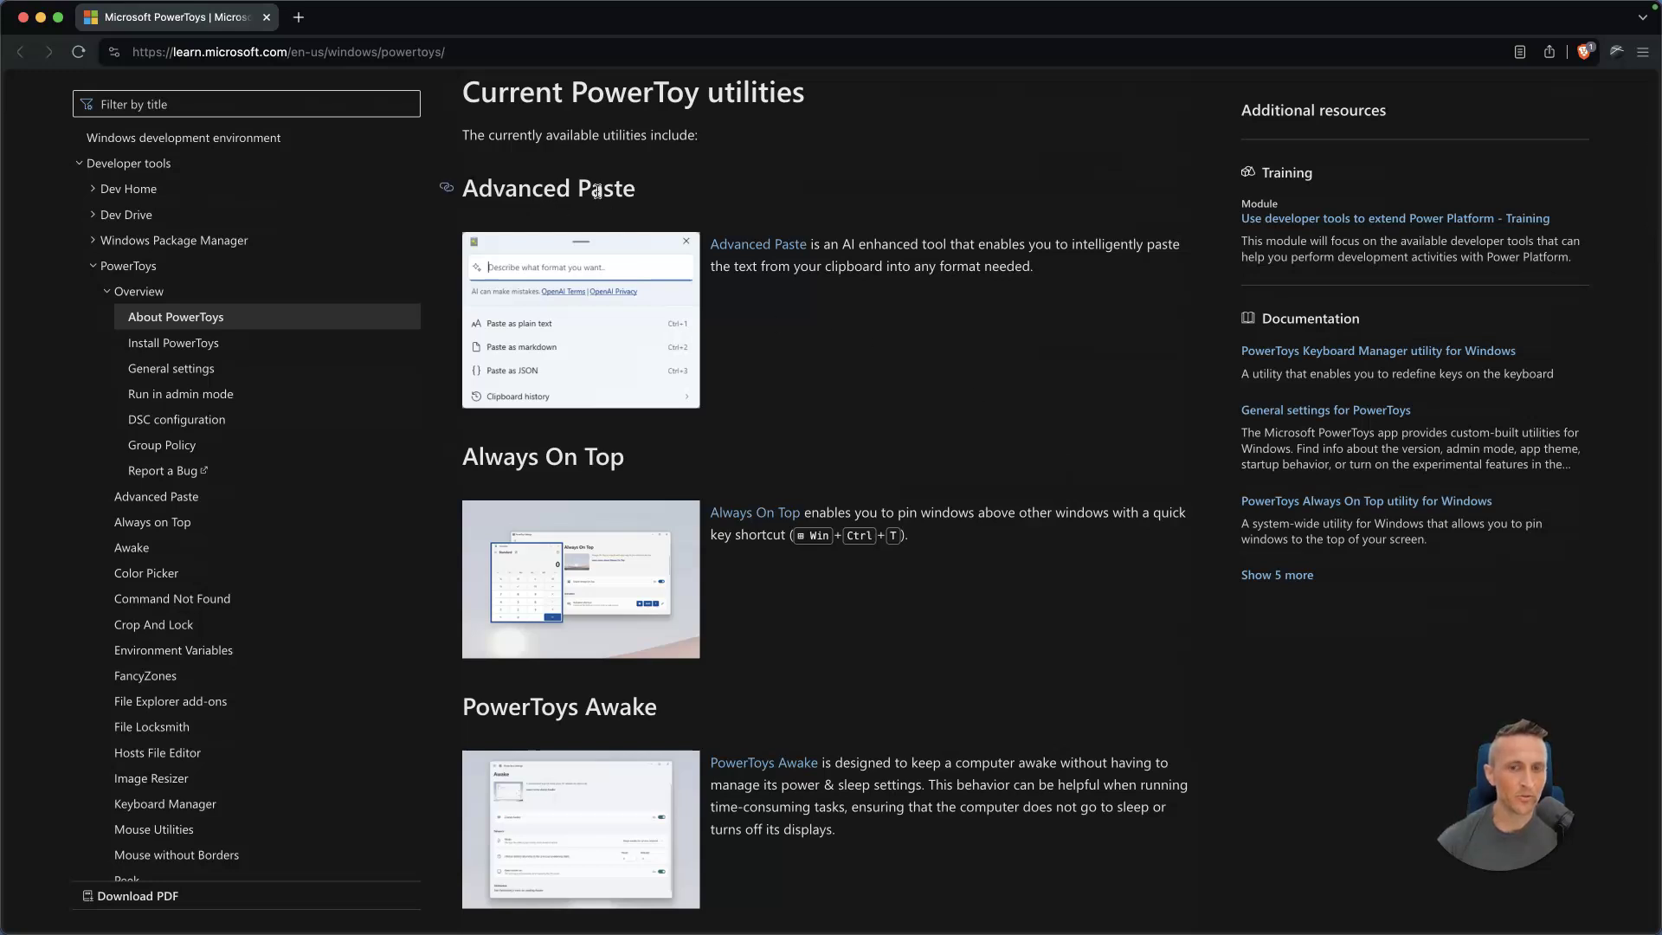
{"action": "left_click_drag", "start_coordinate": [844, 243], "coordinate": [942, 240]}
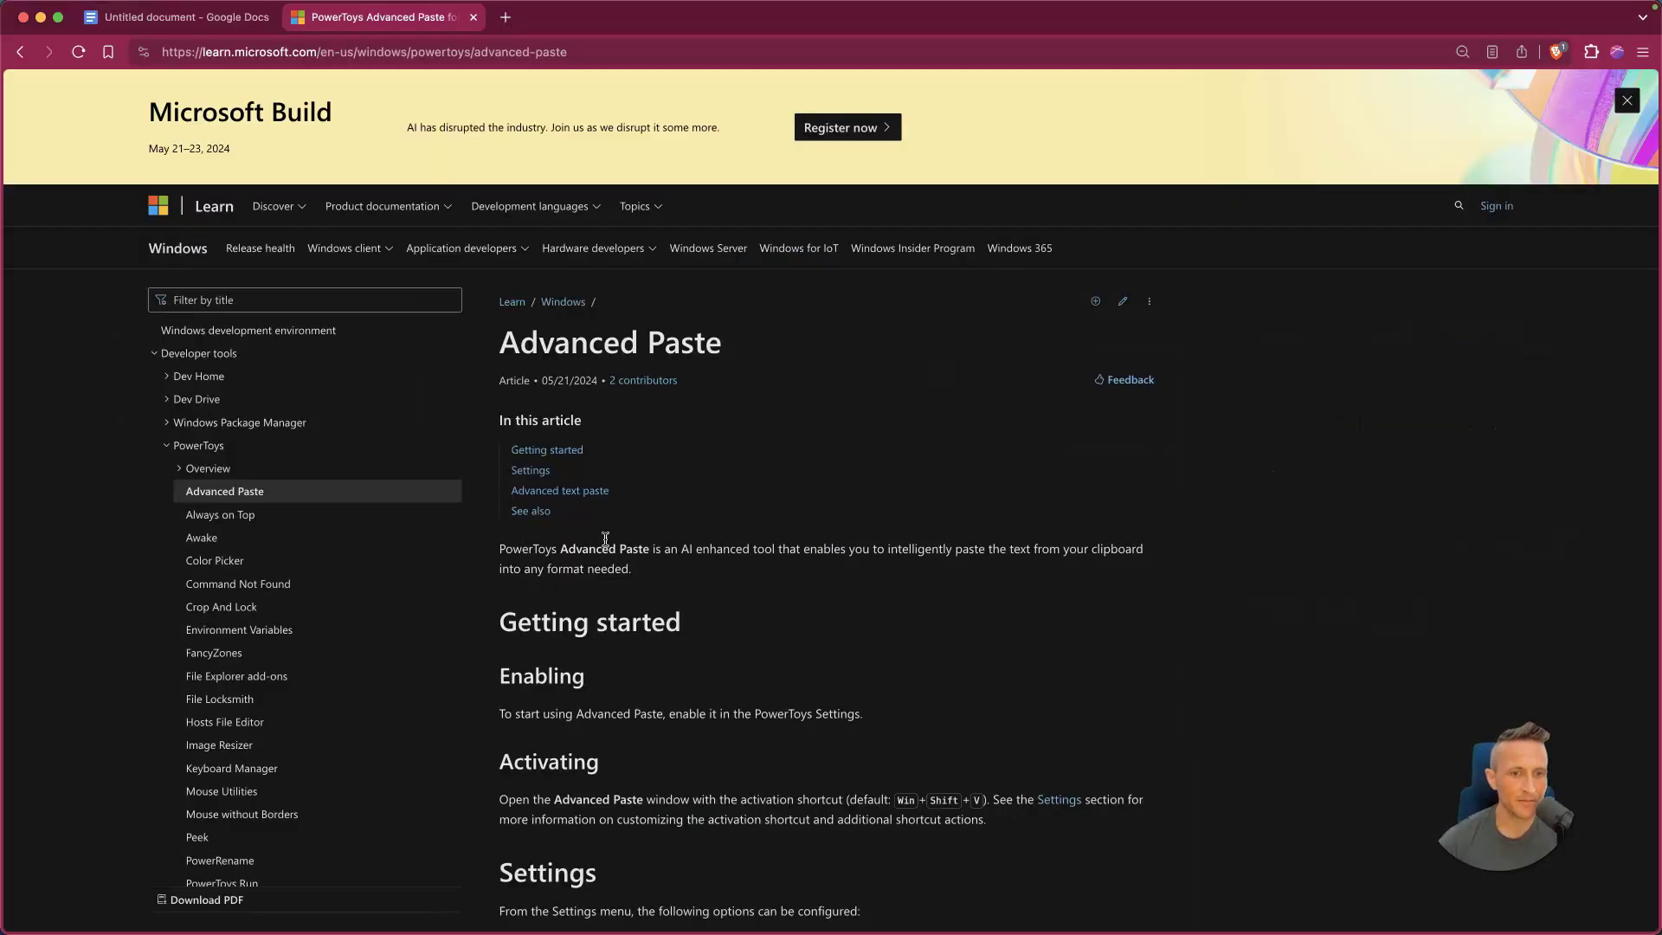
Step: Select the article's four contents links and paste them into the untitled Google Doc
{"action": "left_click_drag", "start_coordinate": [604, 542], "coordinate": [511, 439]}
{"action": "key", "text": "super+c"}
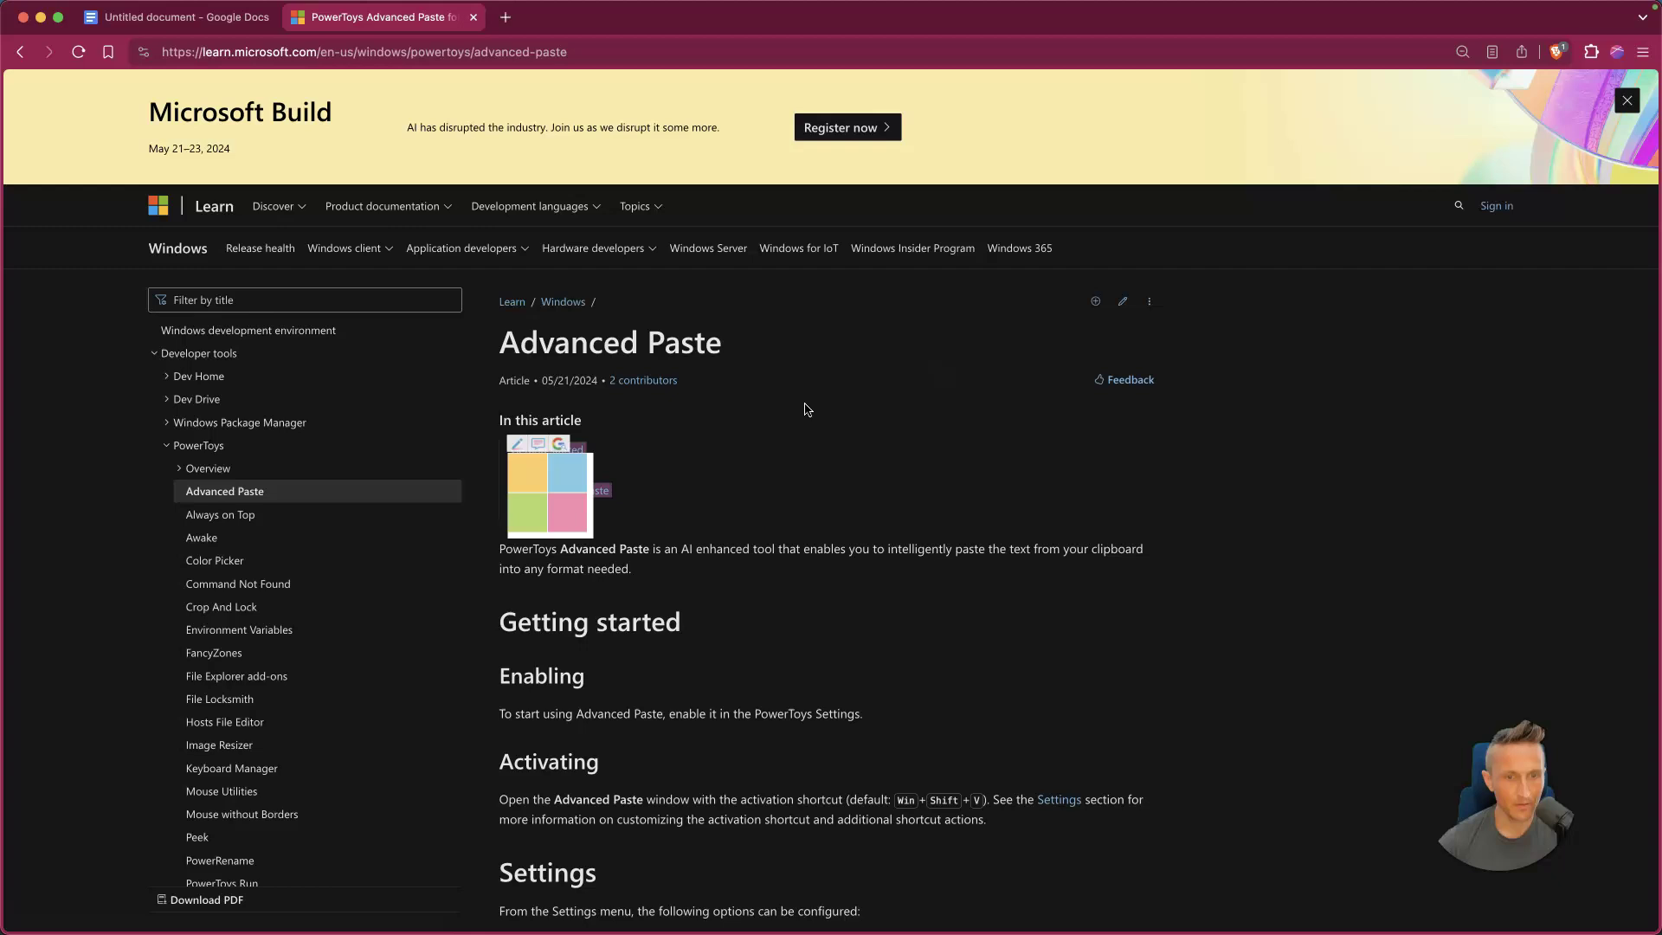
{"action": "key", "text": "ctrl+shift+Tab"}
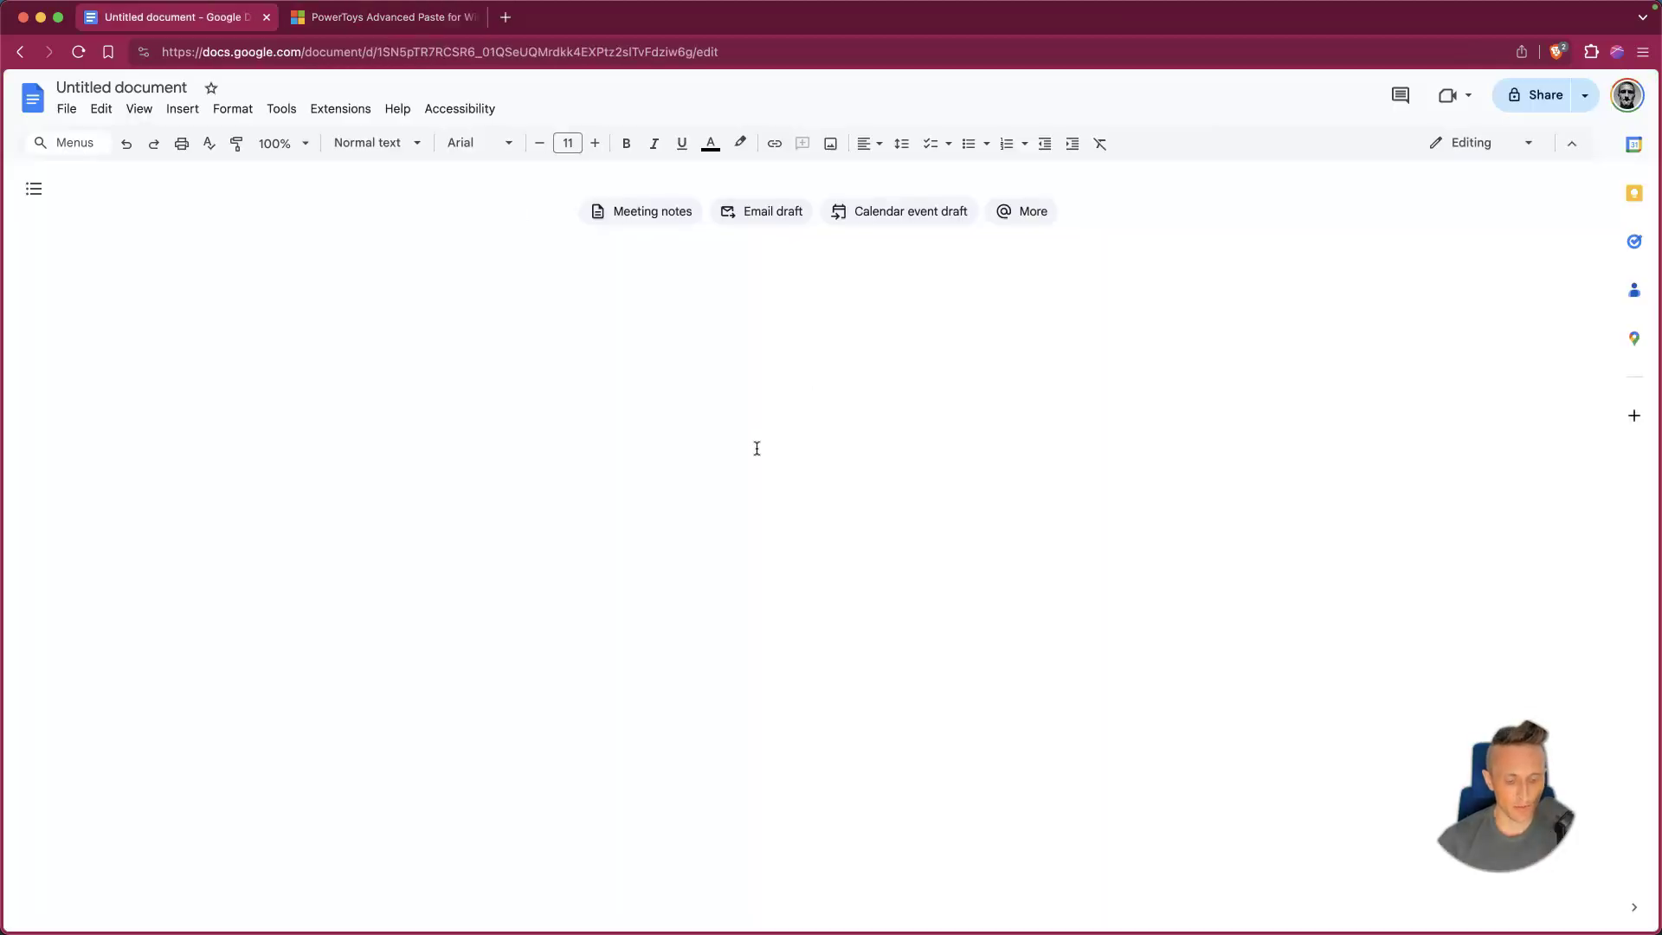
{"action": "key", "text": "super+v"}
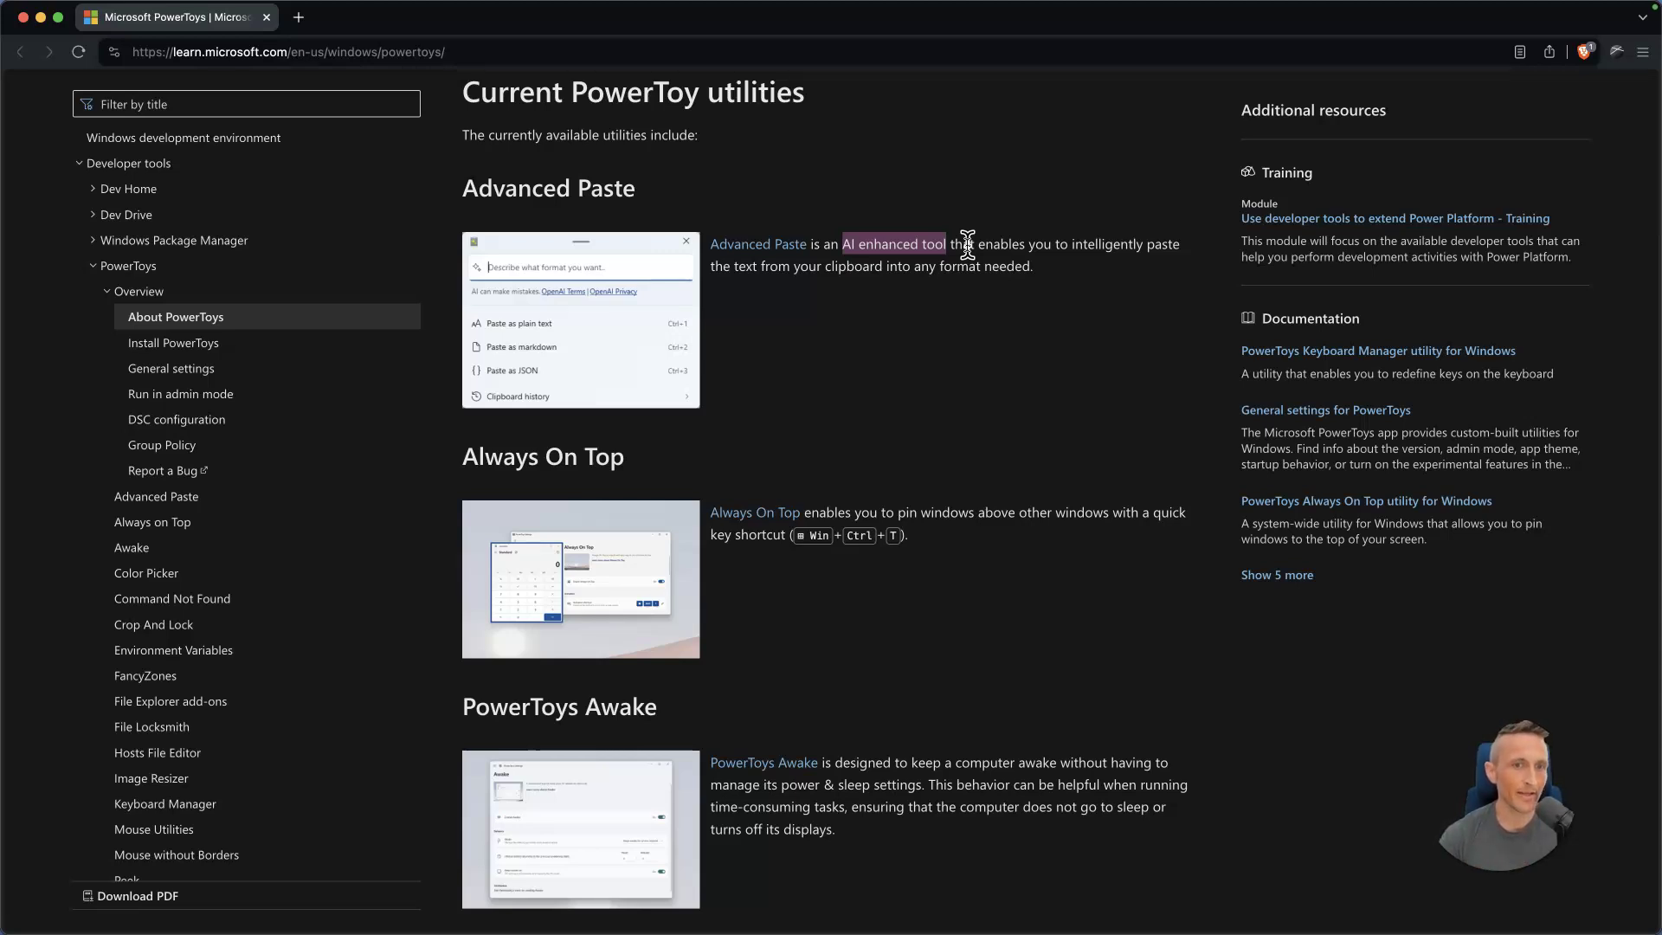
Step: Launch PowerToys via Start search and install the v0.81.0 update from the General page
{"action": "key", "text": "ctrl+Right"}
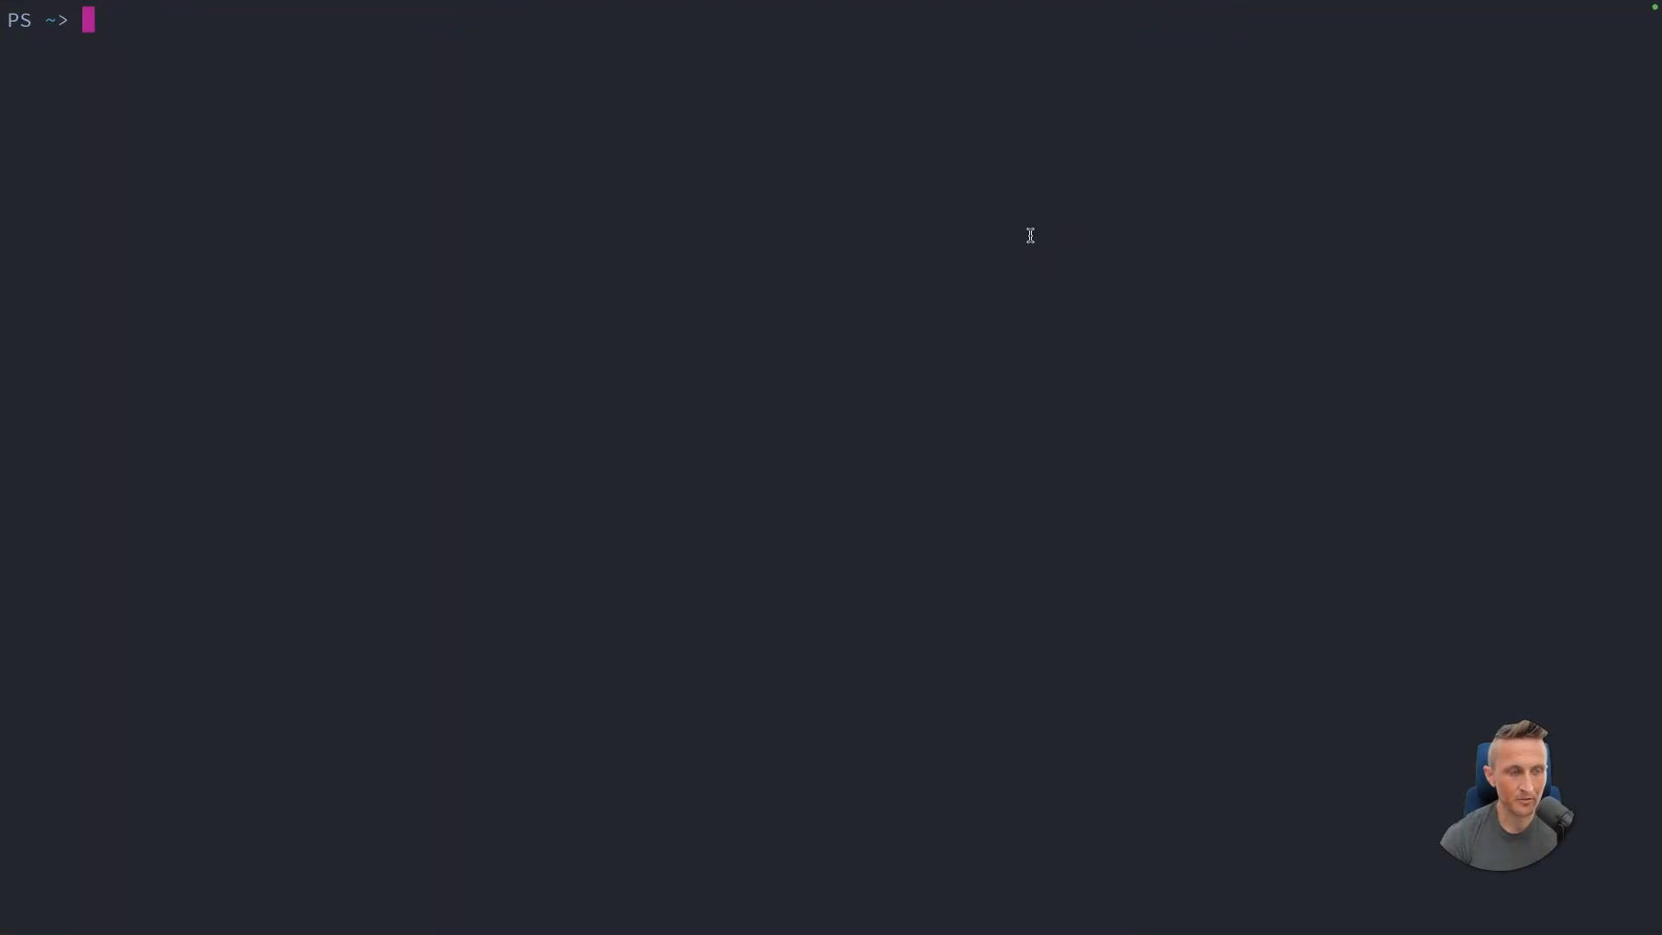
{"action": "key", "text": "super"}
{"action": "type", "text": "power"}
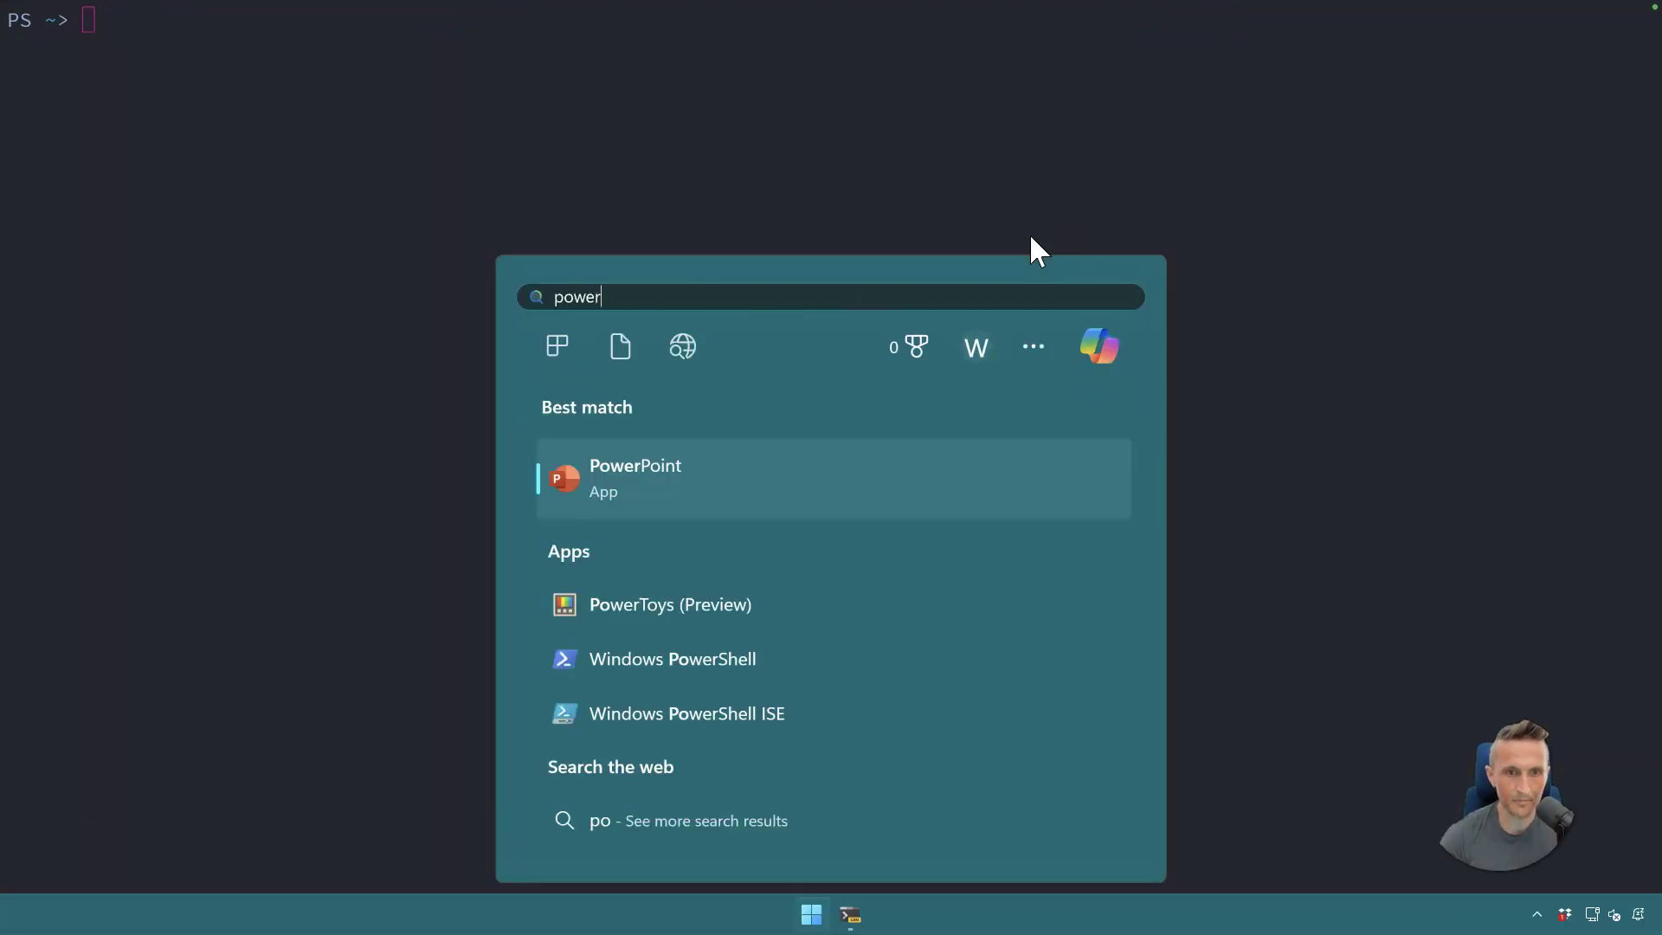
{"action": "left_click", "coordinate": [840, 611]}
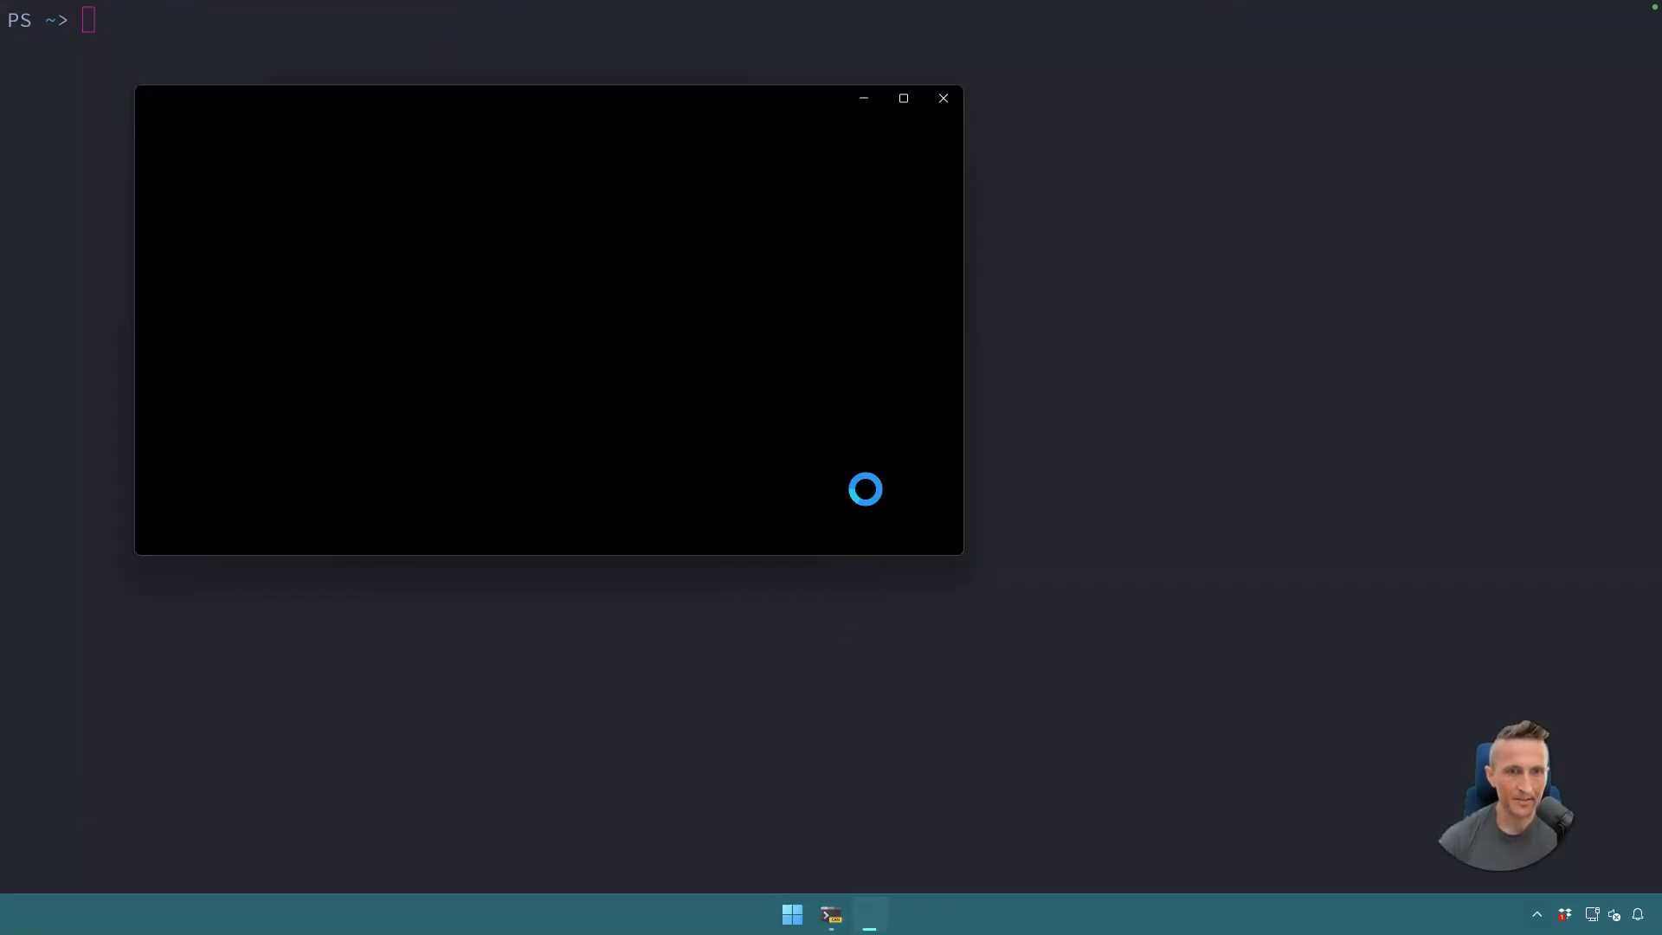
{"action": "left_click", "coordinate": [883, 157]}
{"action": "left_click", "coordinate": [905, 98]}
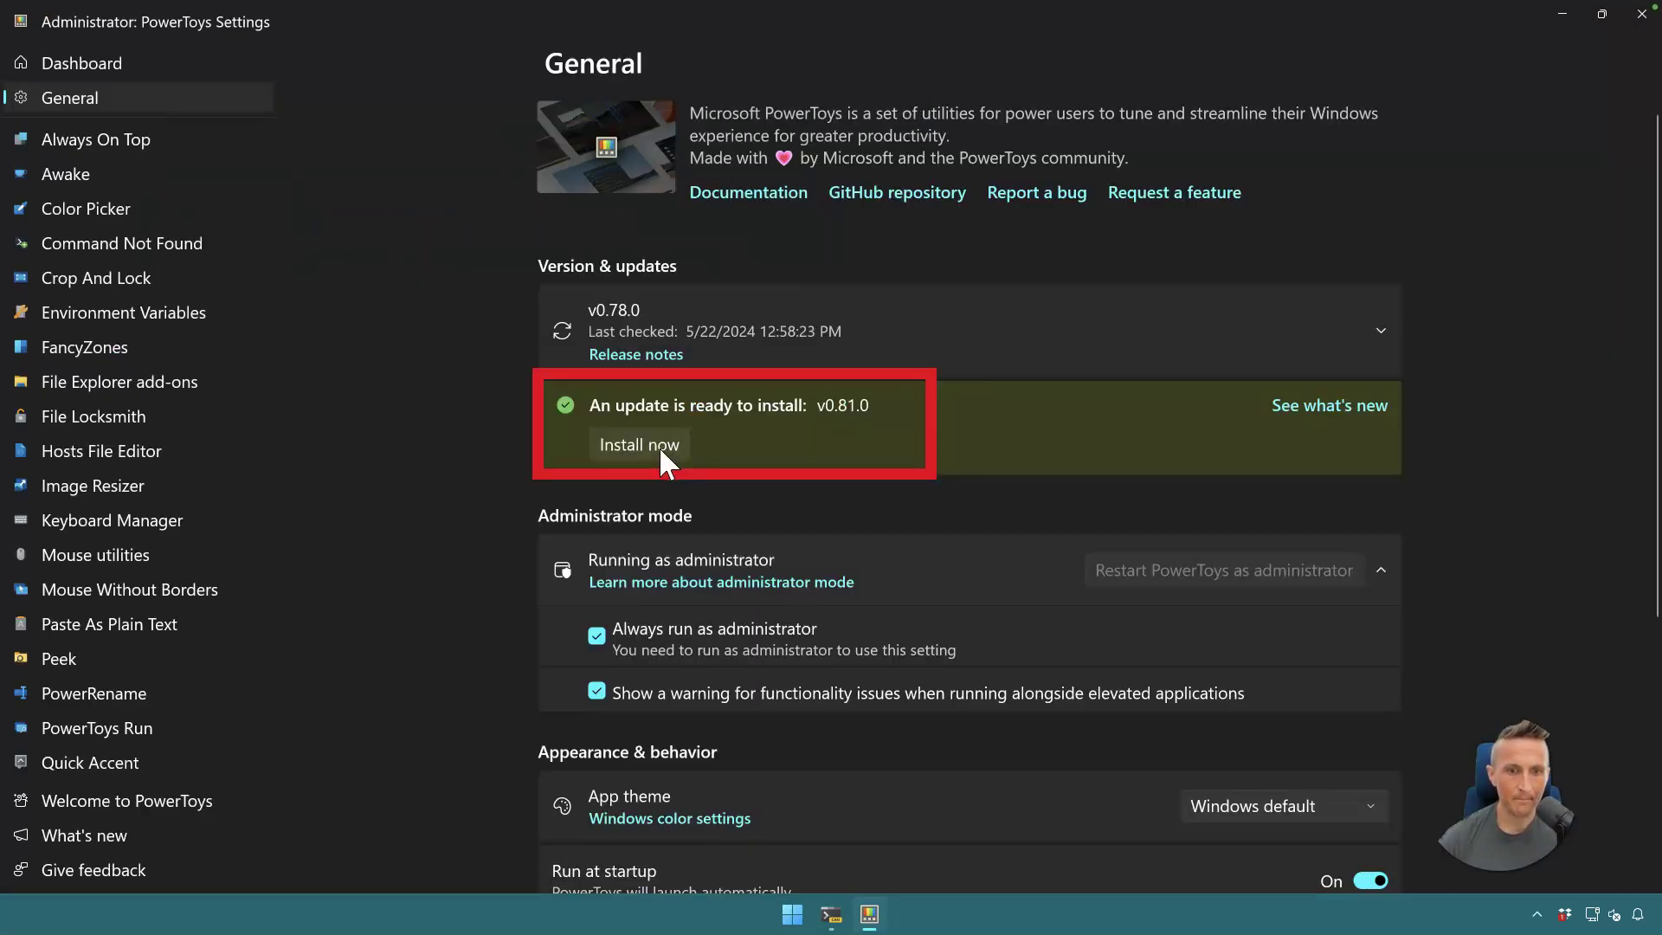
{"action": "left_click", "coordinate": [658, 445]}
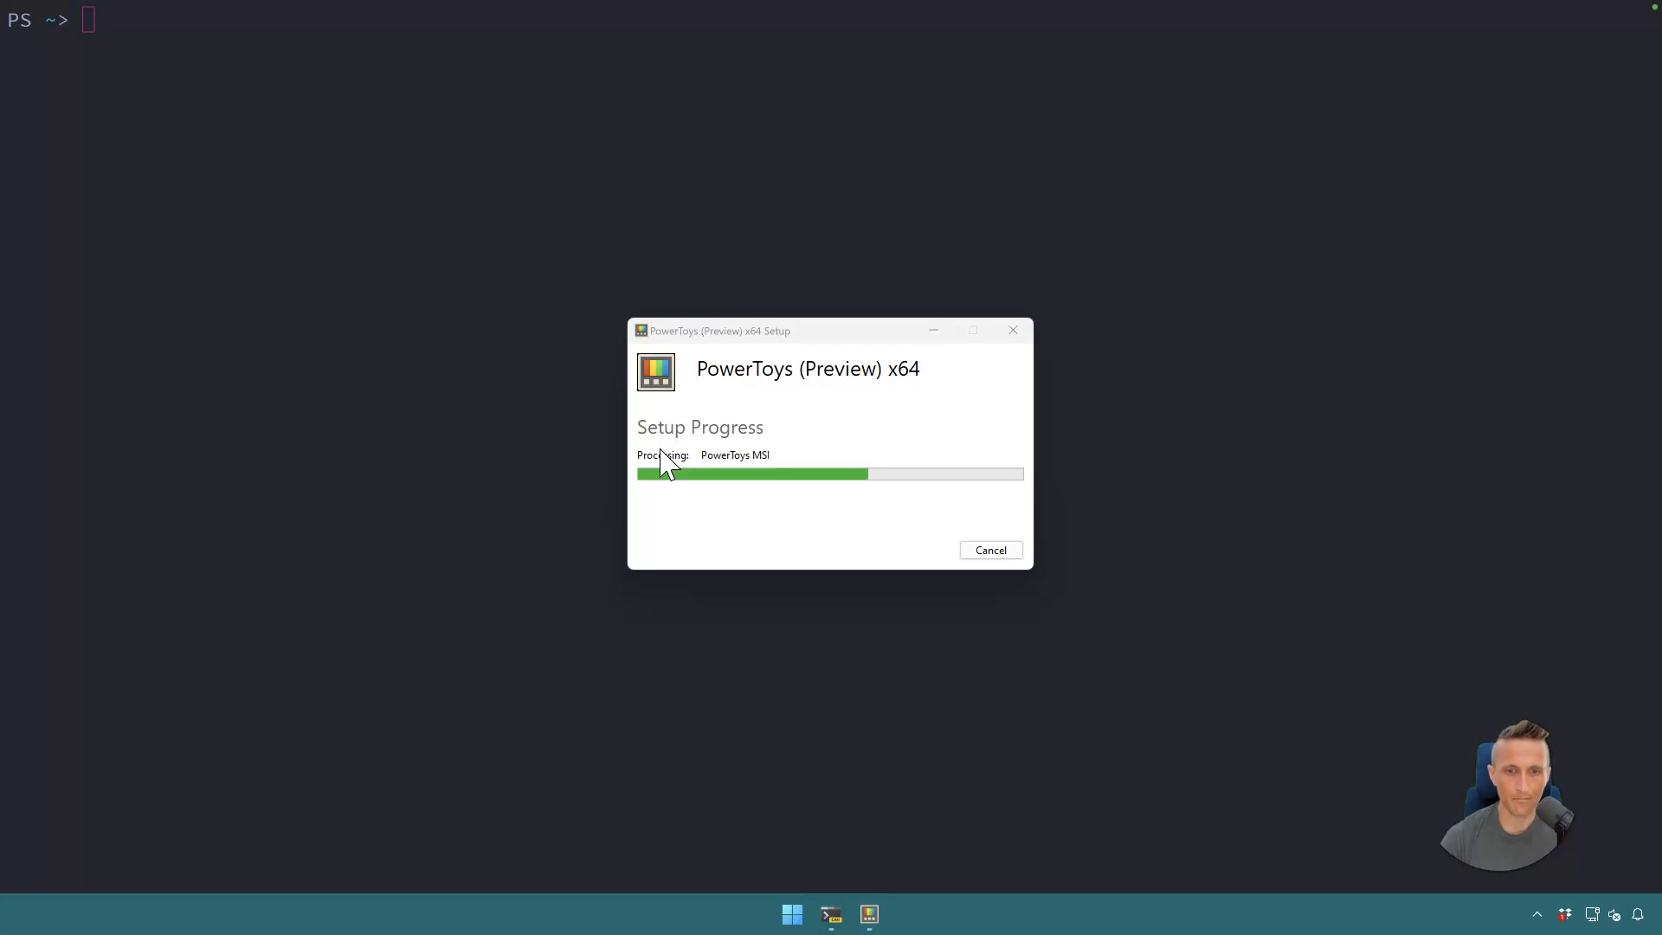
Step: Relaunch PowerToys Settings by searching 'power' in Start
{"action": "key", "text": "super"}
{"action": "type", "text": "po"}
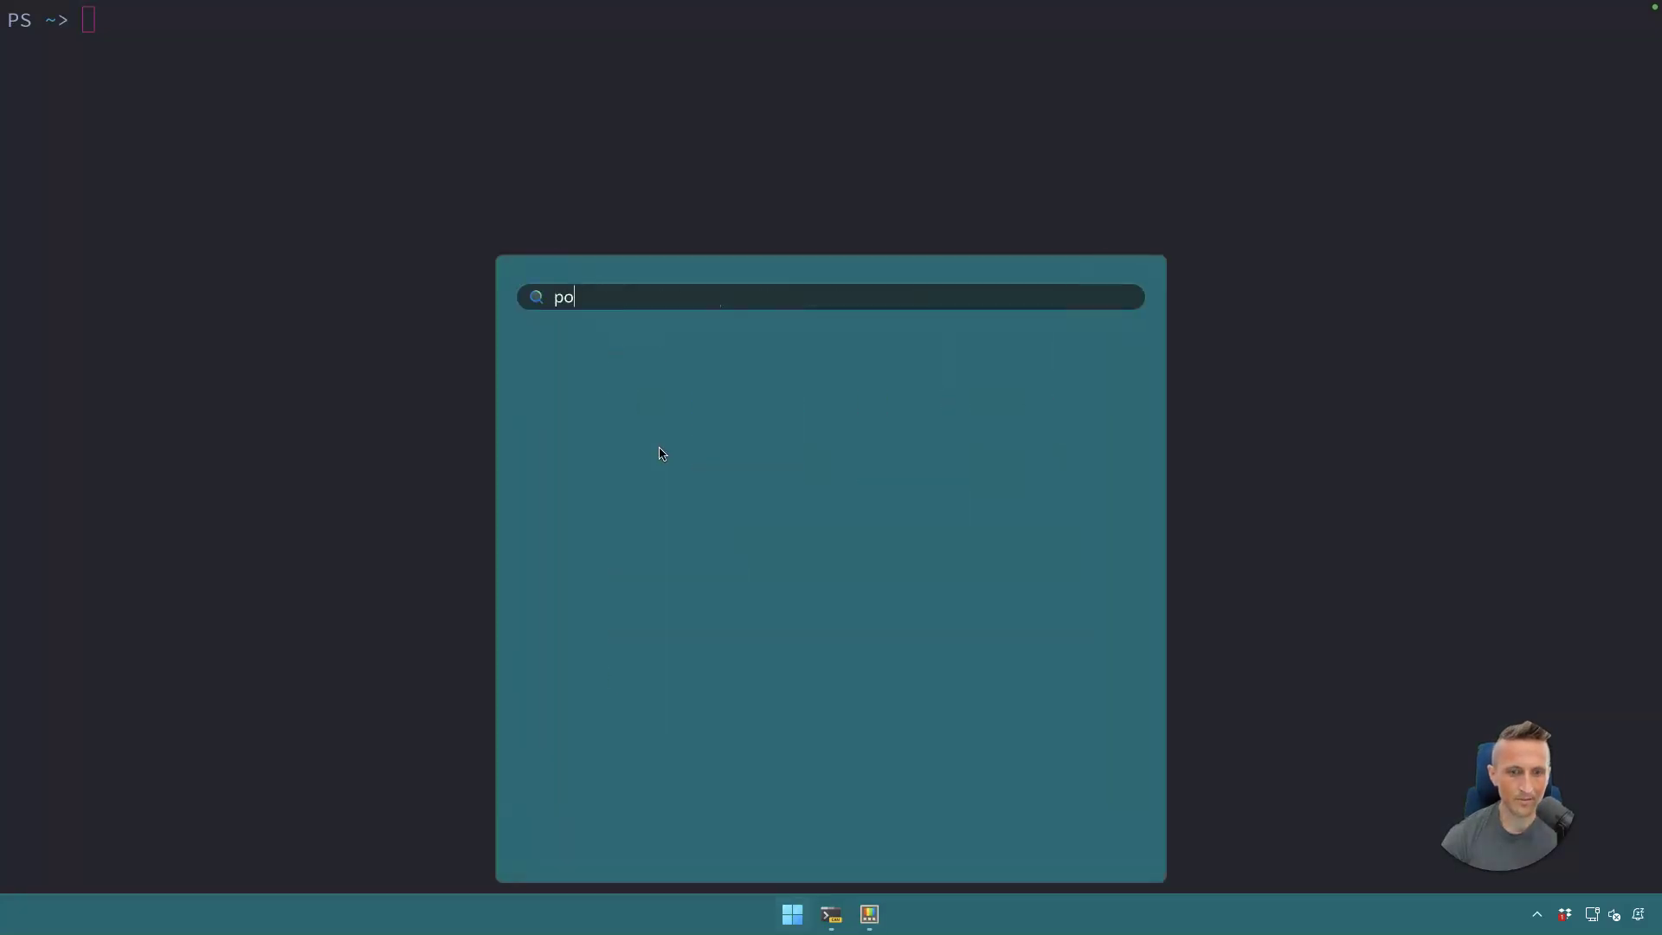
{"action": "type", "text": "wer"}
{"action": "key", "text": "Return"}
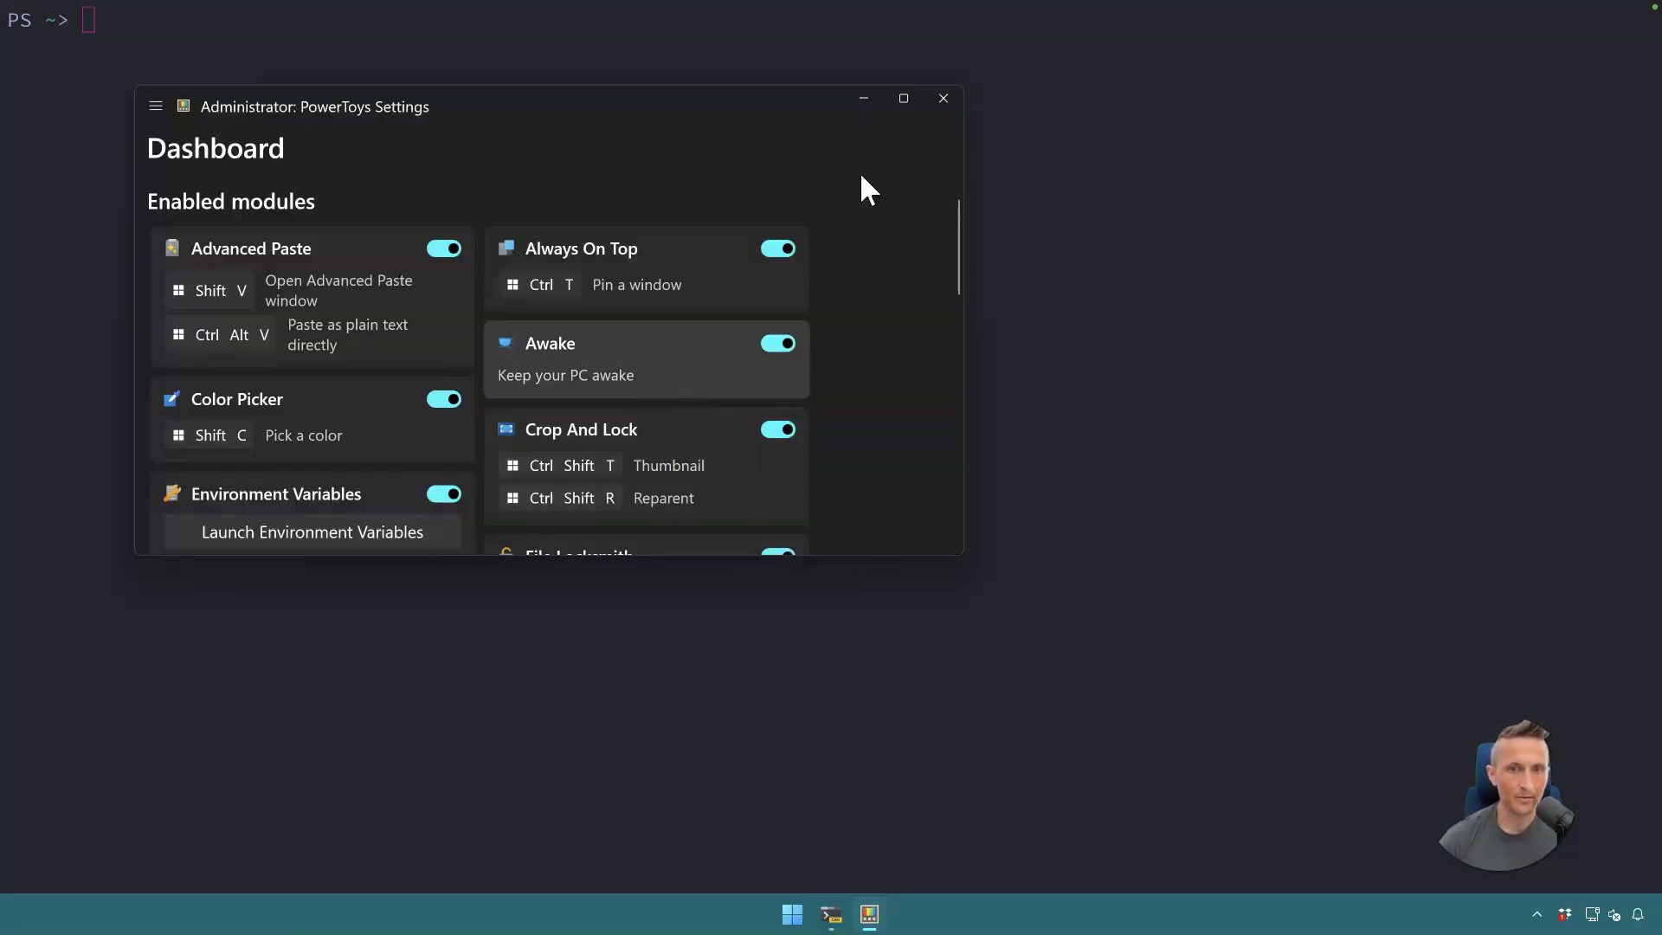
Step: Maximize PowerToys Settings to see the full Dashboard with the Advanced Paste card enabled
{"action": "left_click", "coordinate": [903, 98]}
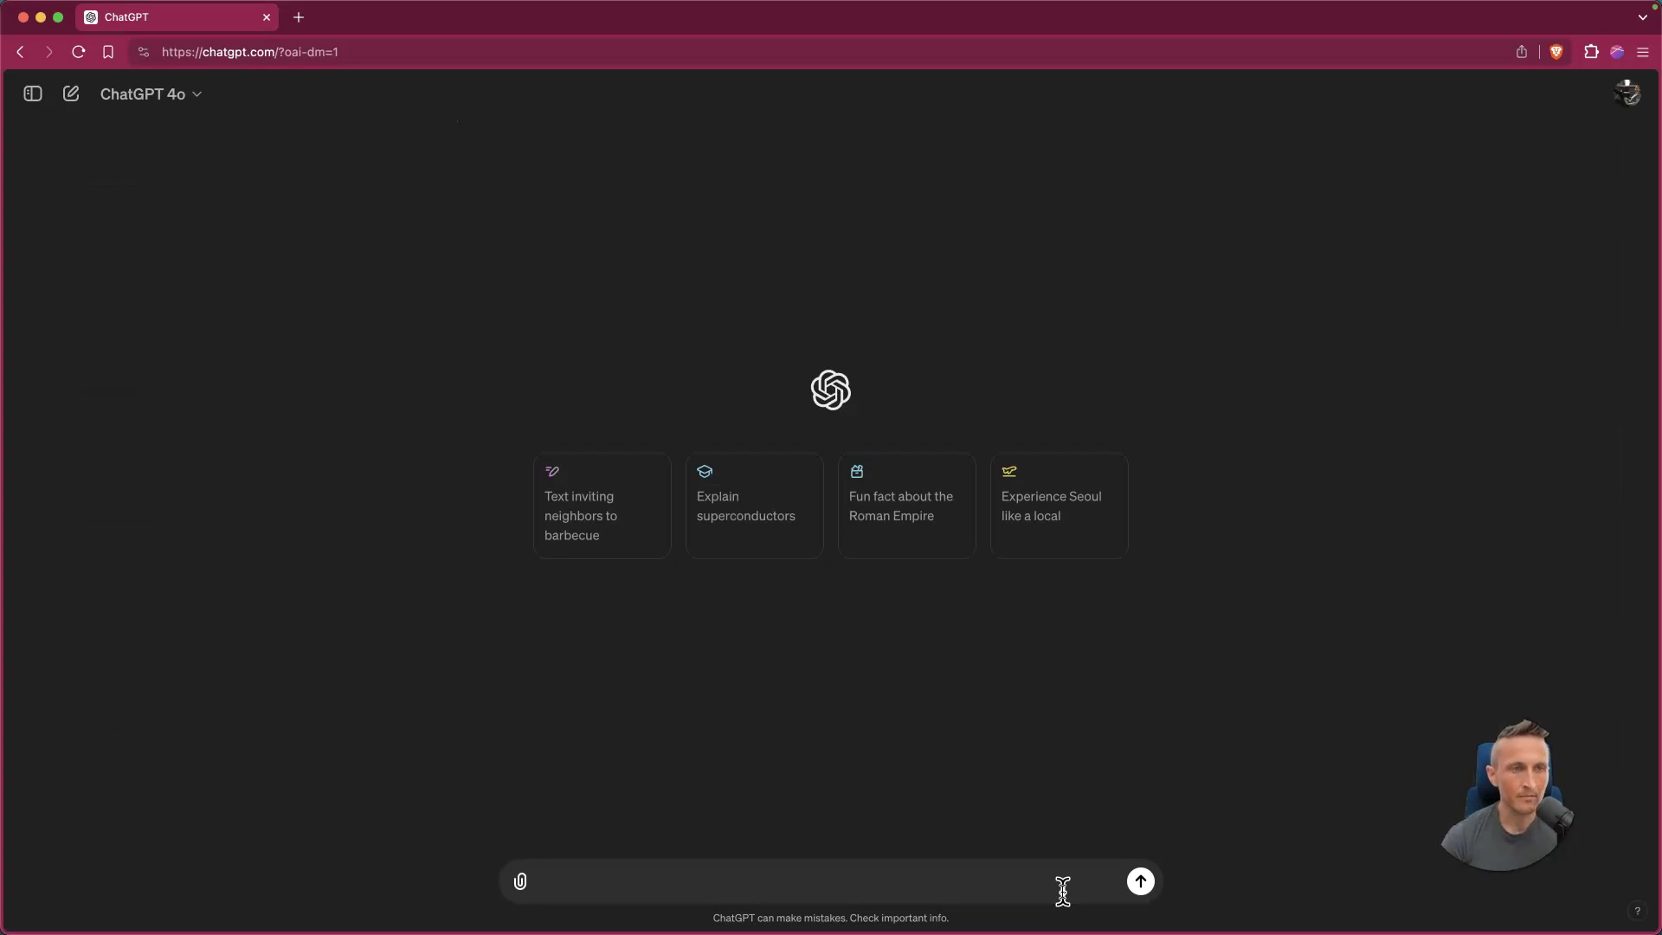
Step: Ask ChatGPT for a 'fibonacci sequence function in javascript' and copy the first code block
{"action": "type", "text": "write me afu"}
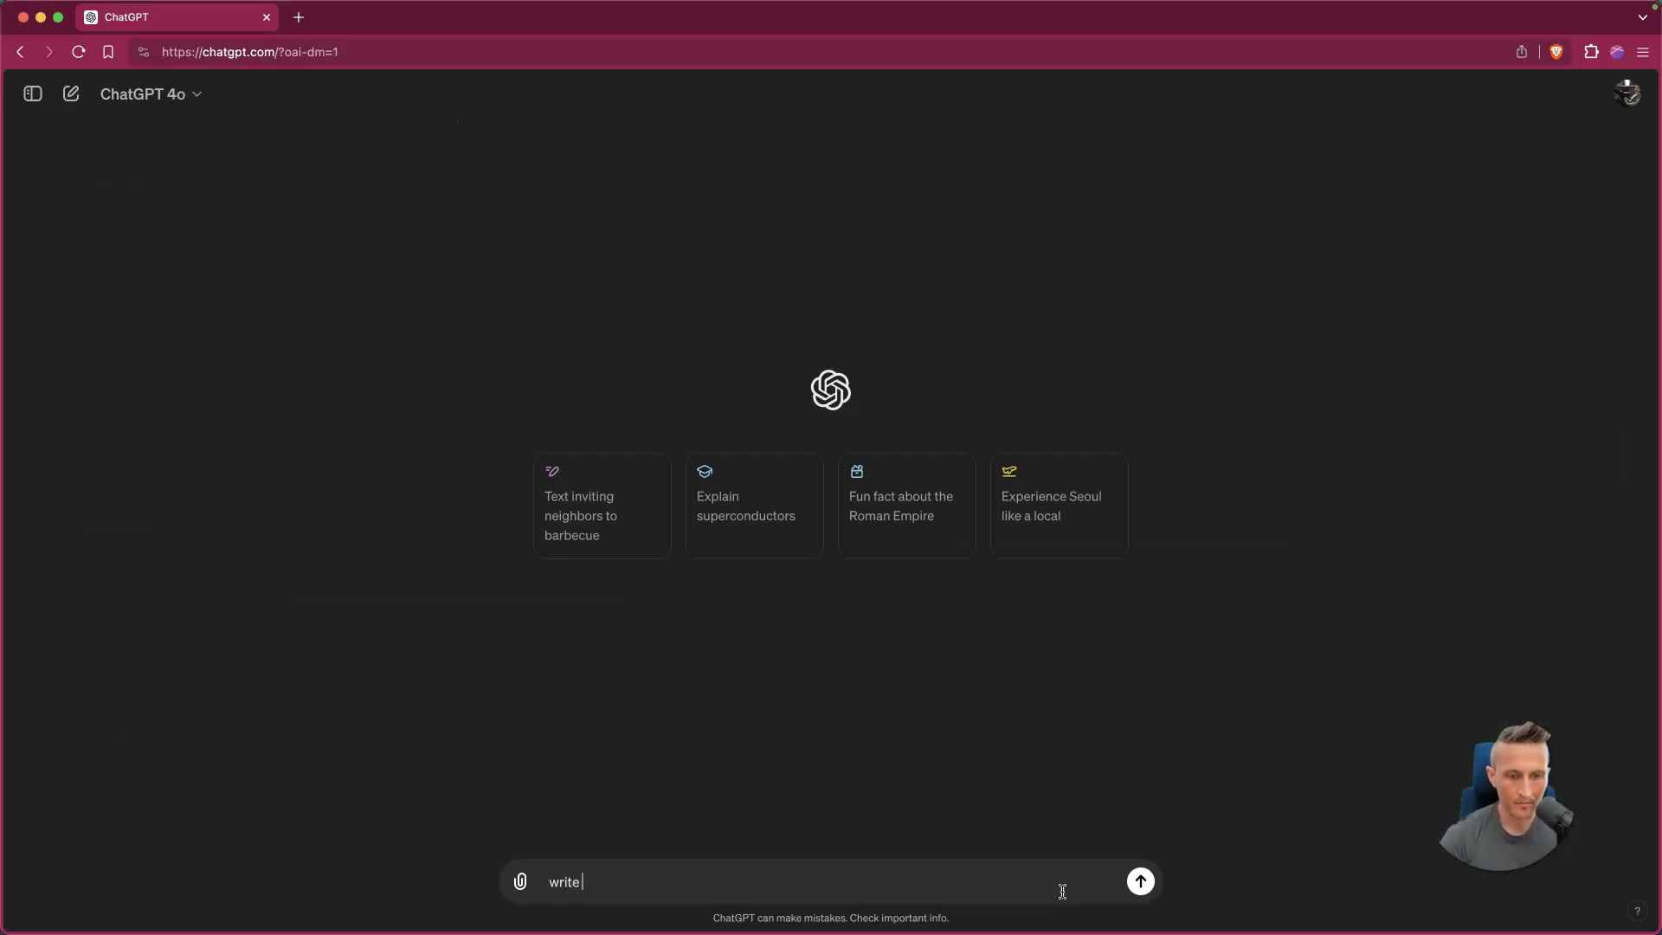
{"action": "key", "text": "BackSpace"}
{"action": "key", "text": "BackSpace"}
{"action": "type", "text": "fibonacci sequence fucntion in"}
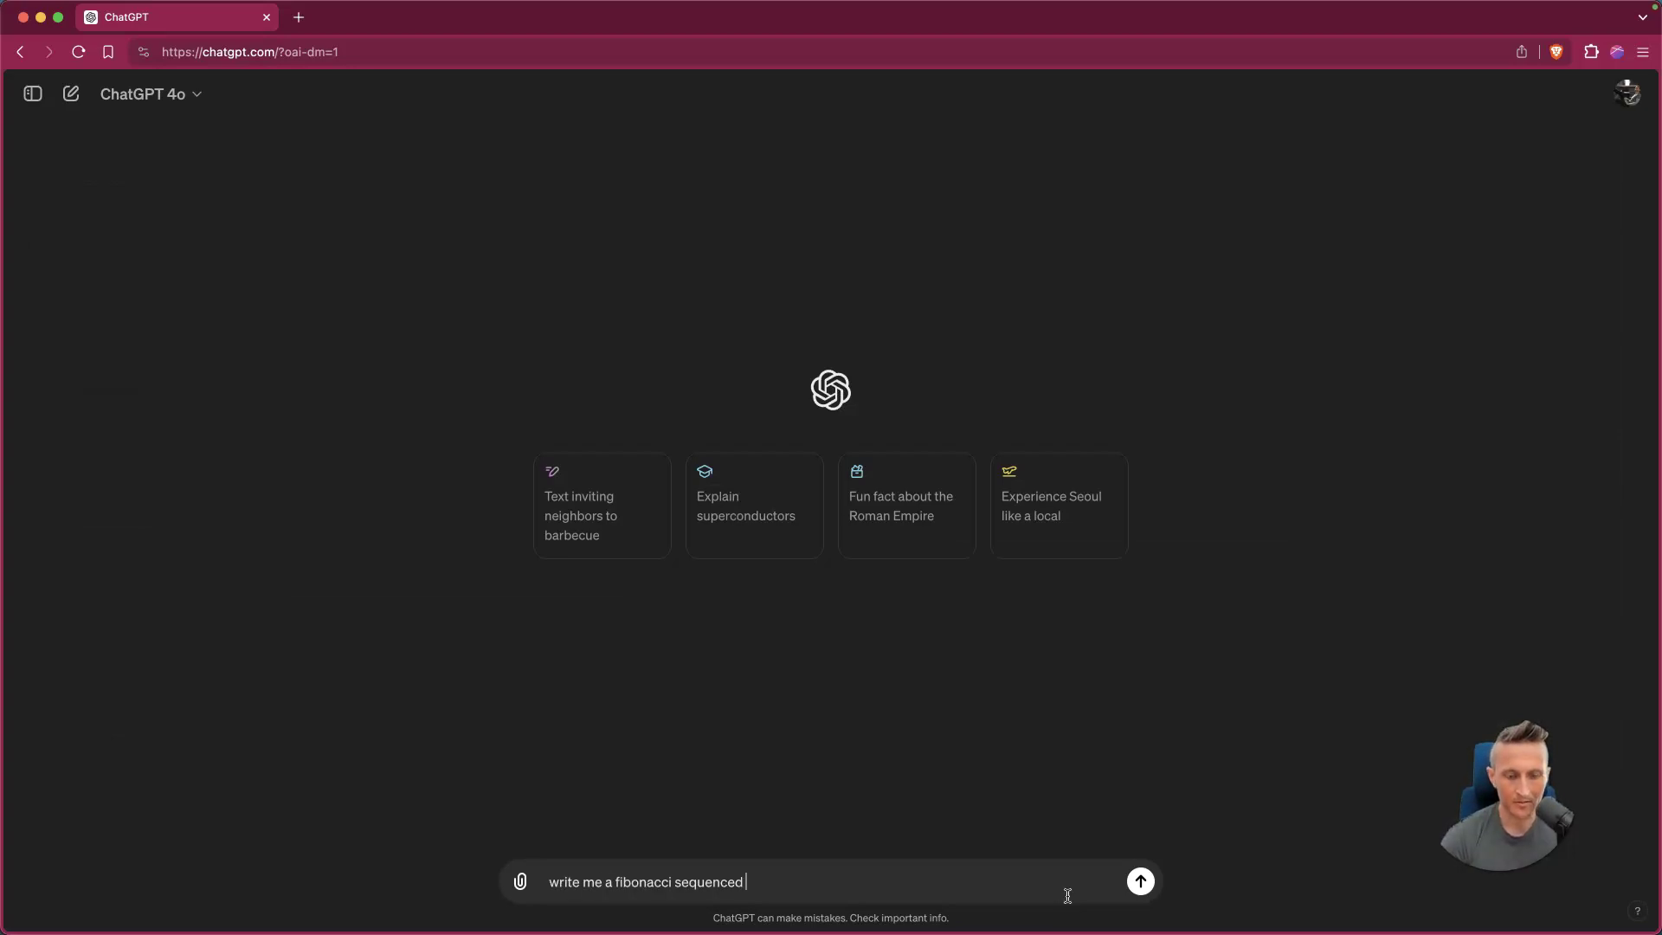
{"action": "type", "text": " javascript"}
{"action": "key", "text": "Return"}
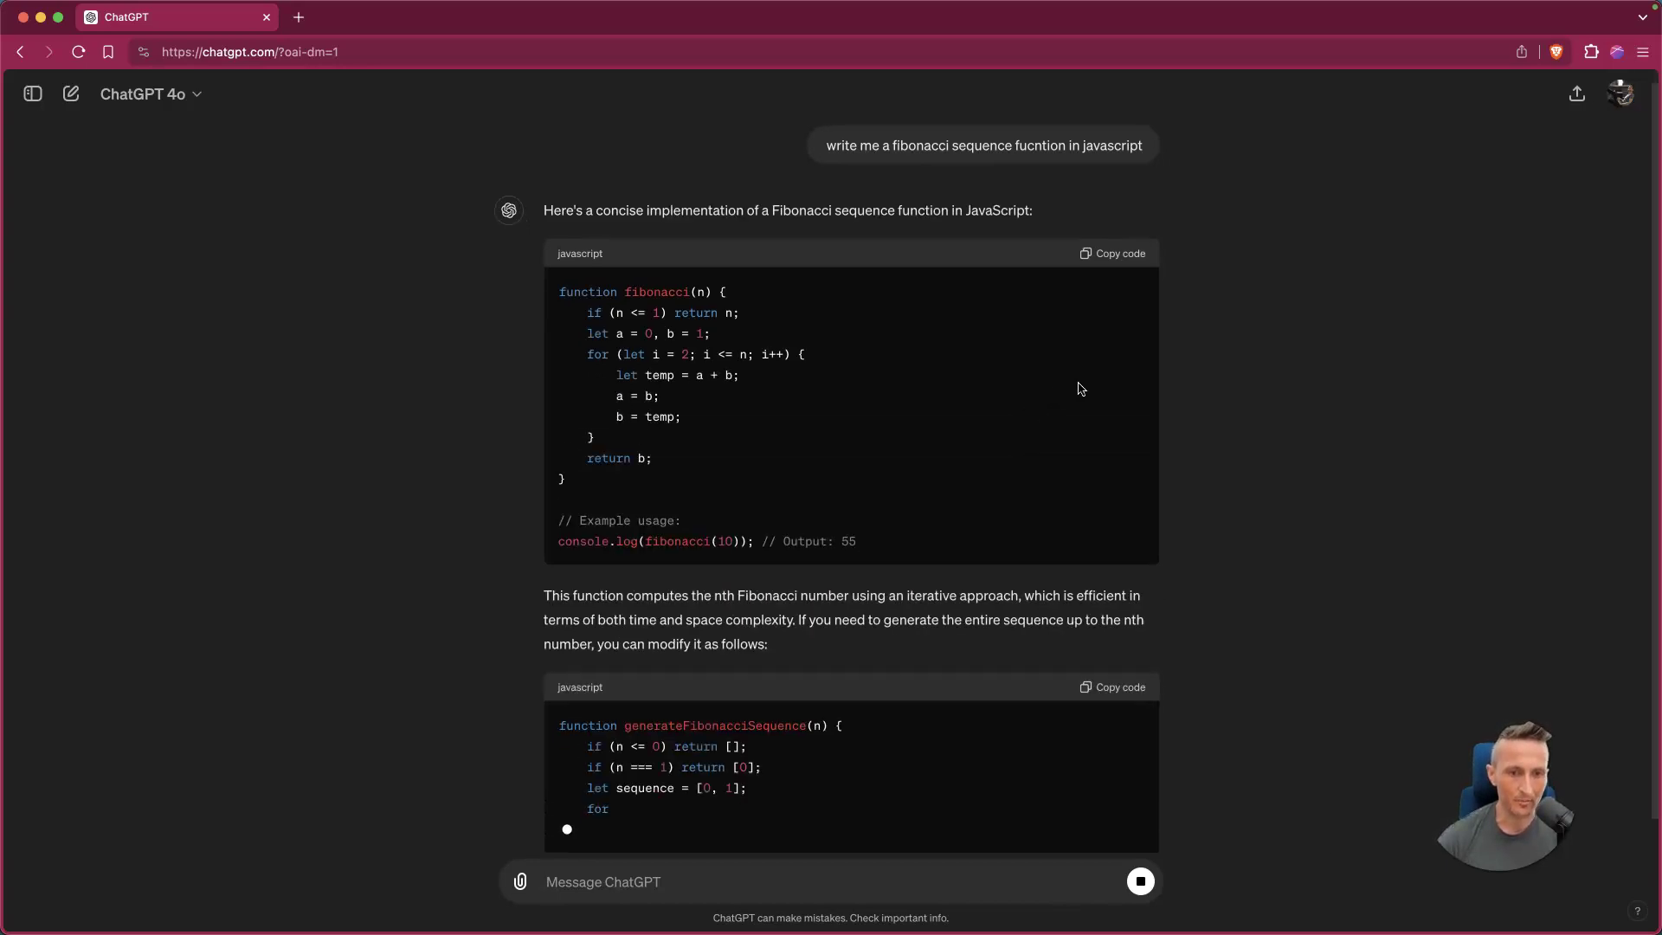
{"action": "scroll", "coordinate": [1199, 288], "scroll_direction": "up", "scroll_amount": 5}
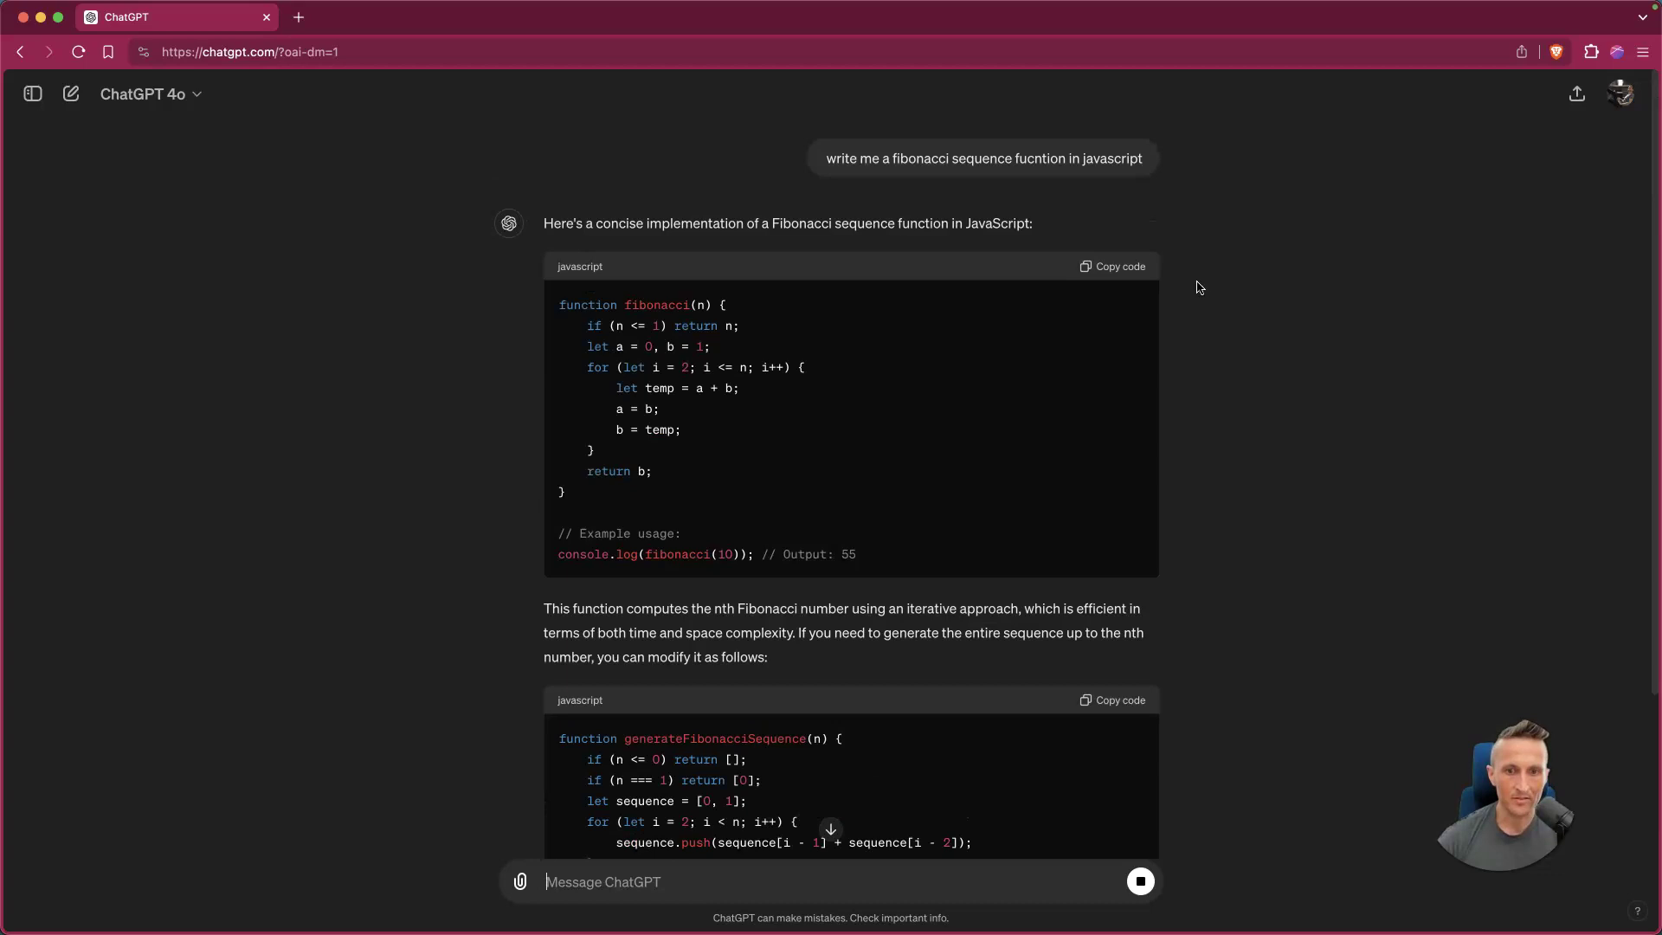
{"action": "left_click", "coordinate": [1119, 267]}
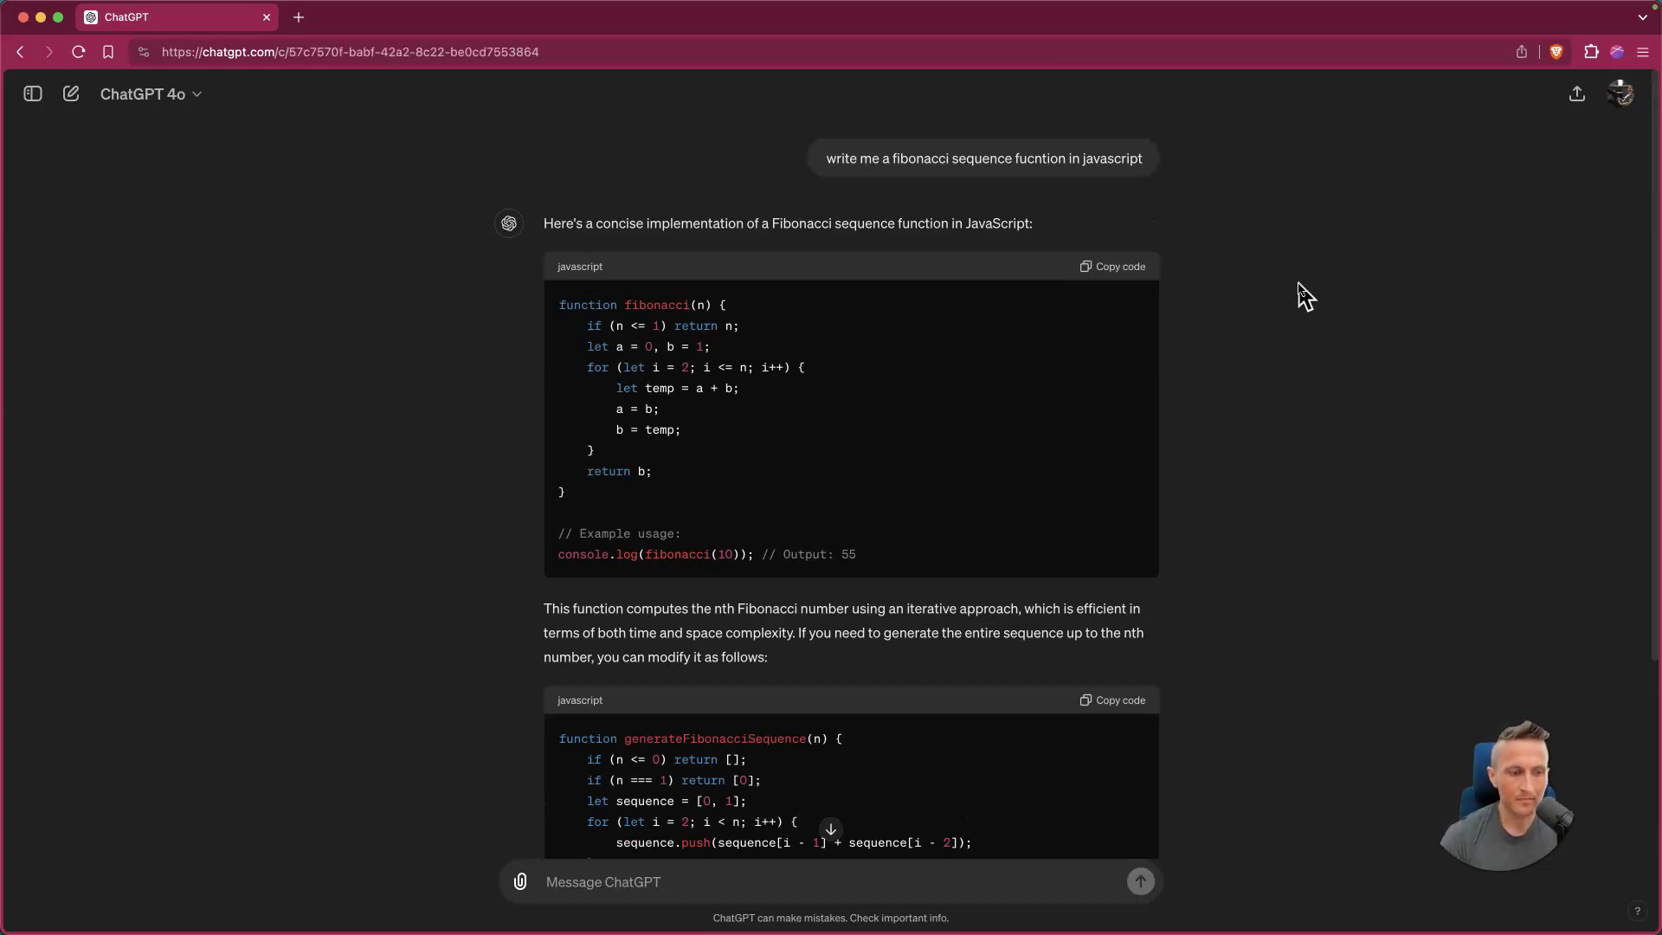
Step: Run the copied fibonacci code in a cleared terminal's Node REPL, printing 55
{"action": "key", "text": "super+Tab"}
{"action": "key", "text": "ctrl+l"}
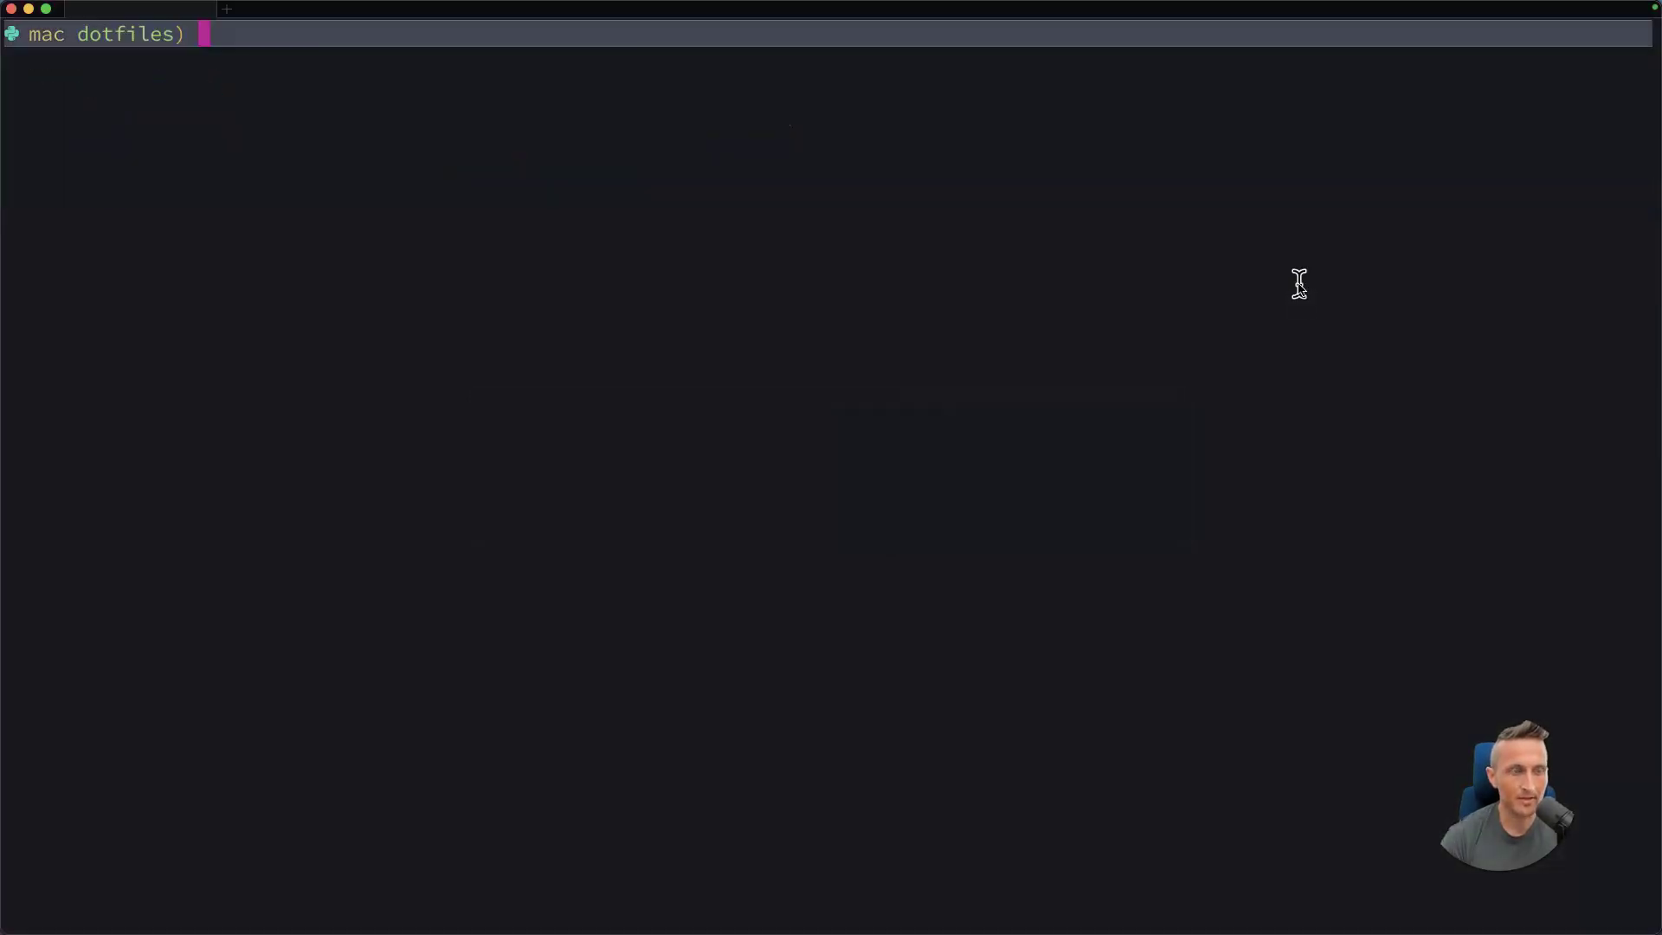
{"action": "type", "text": "node"}
{"action": "key", "text": "Return"}
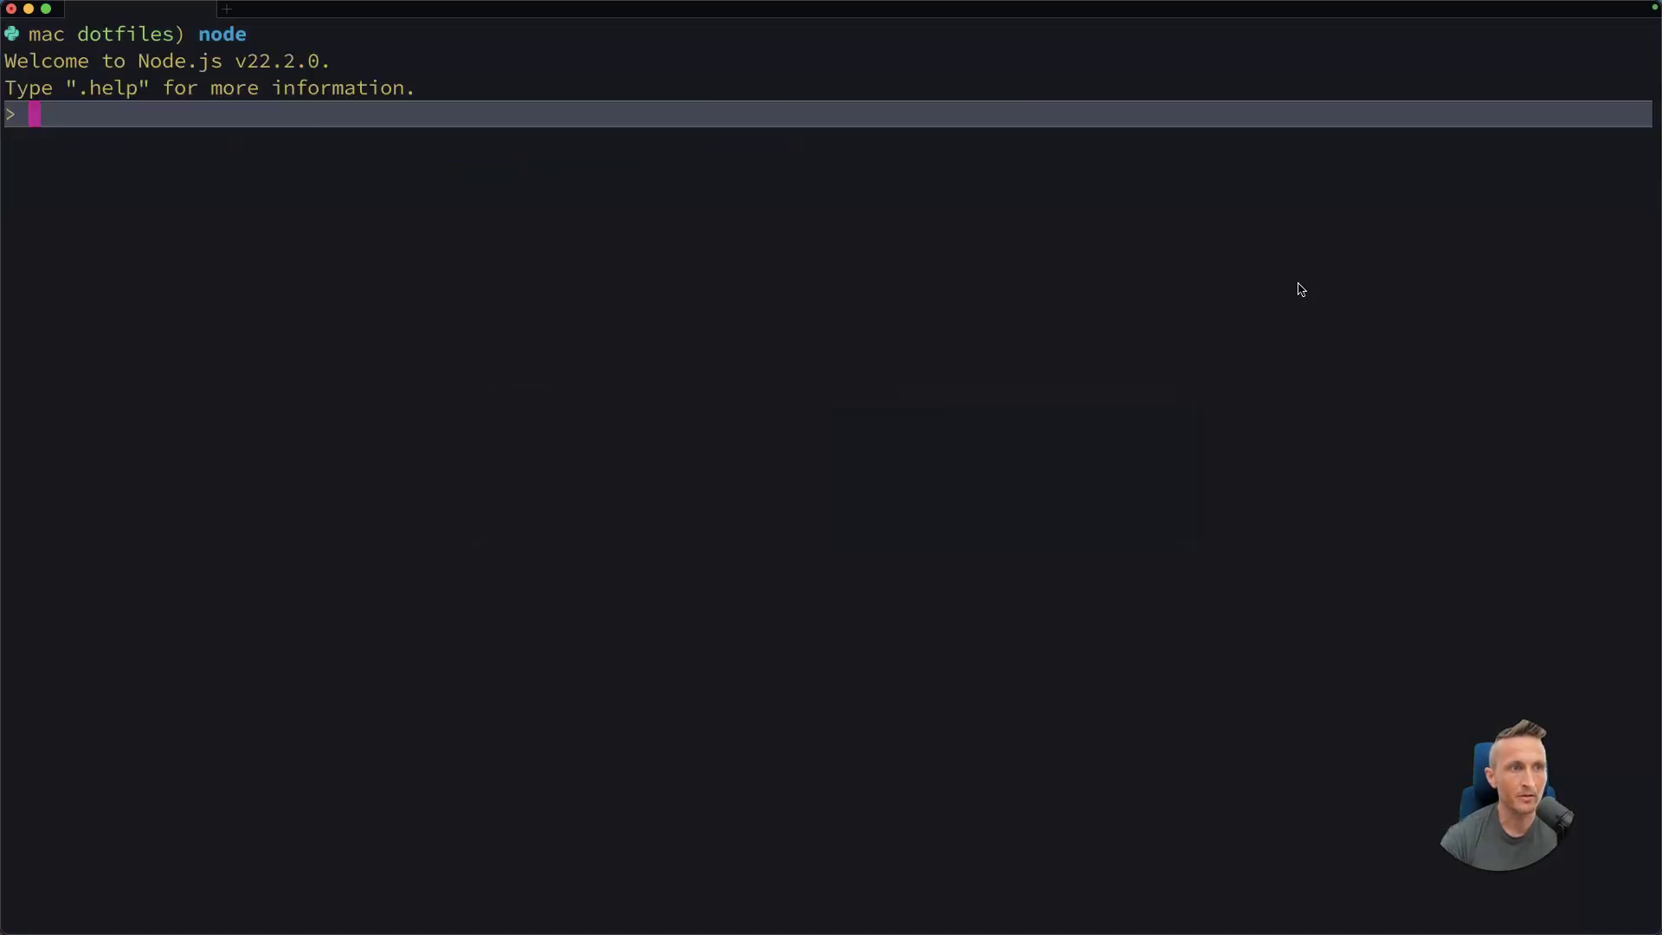
{"action": "key", "text": "super+v"}
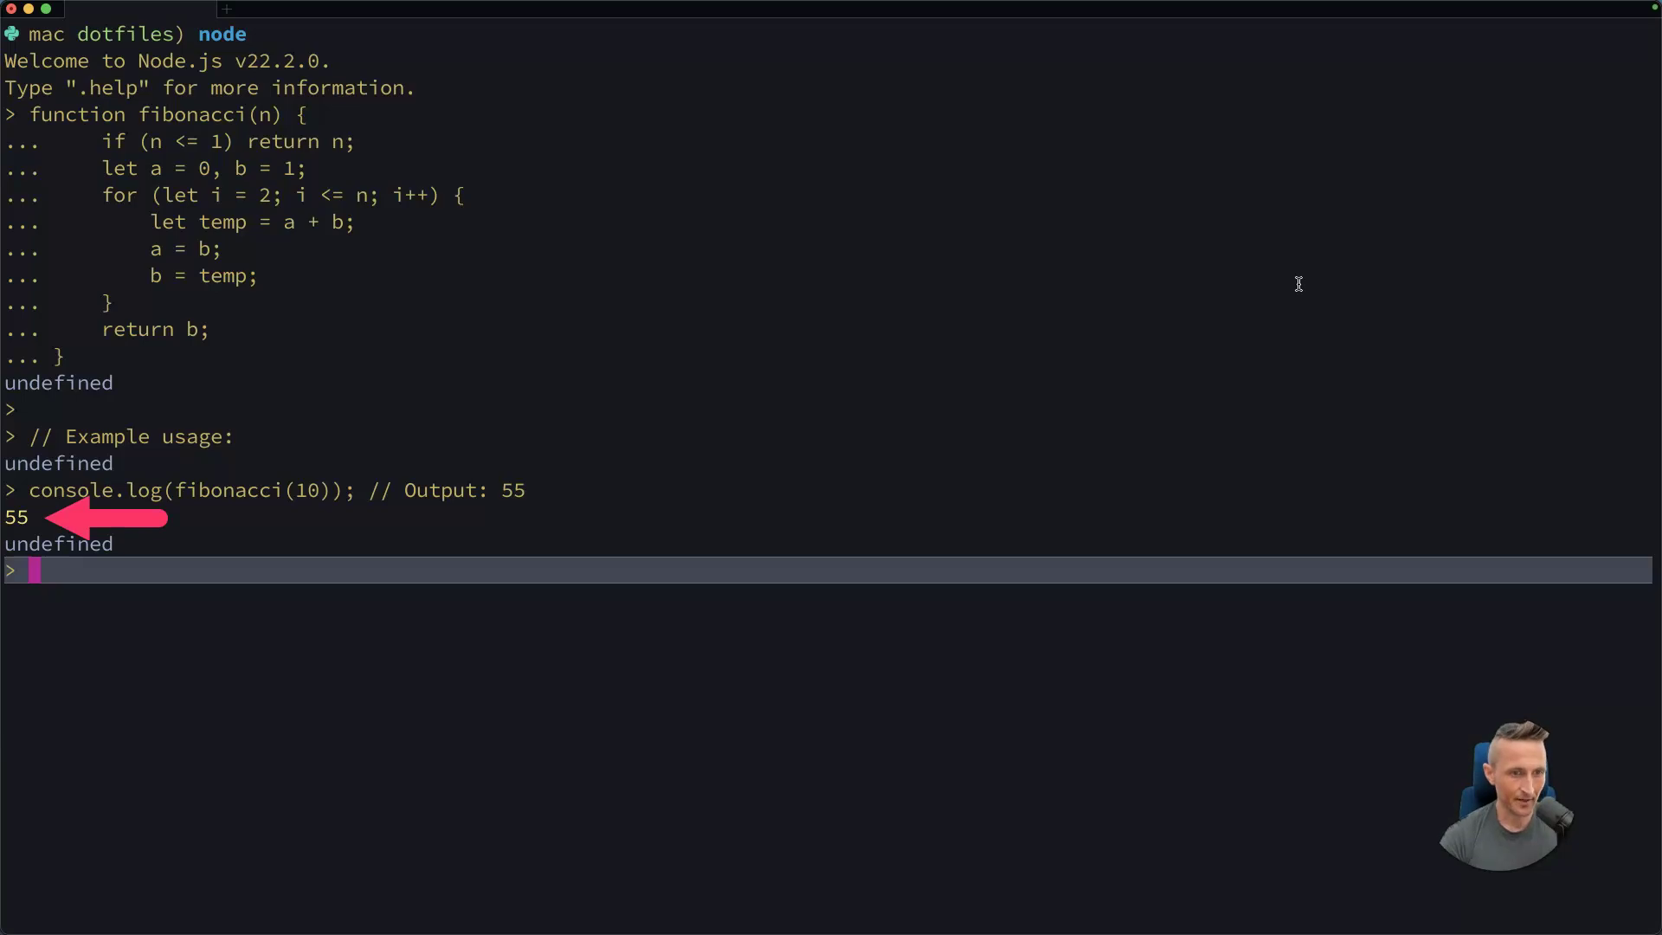
{"action": "key", "text": "ctrl+Right"}
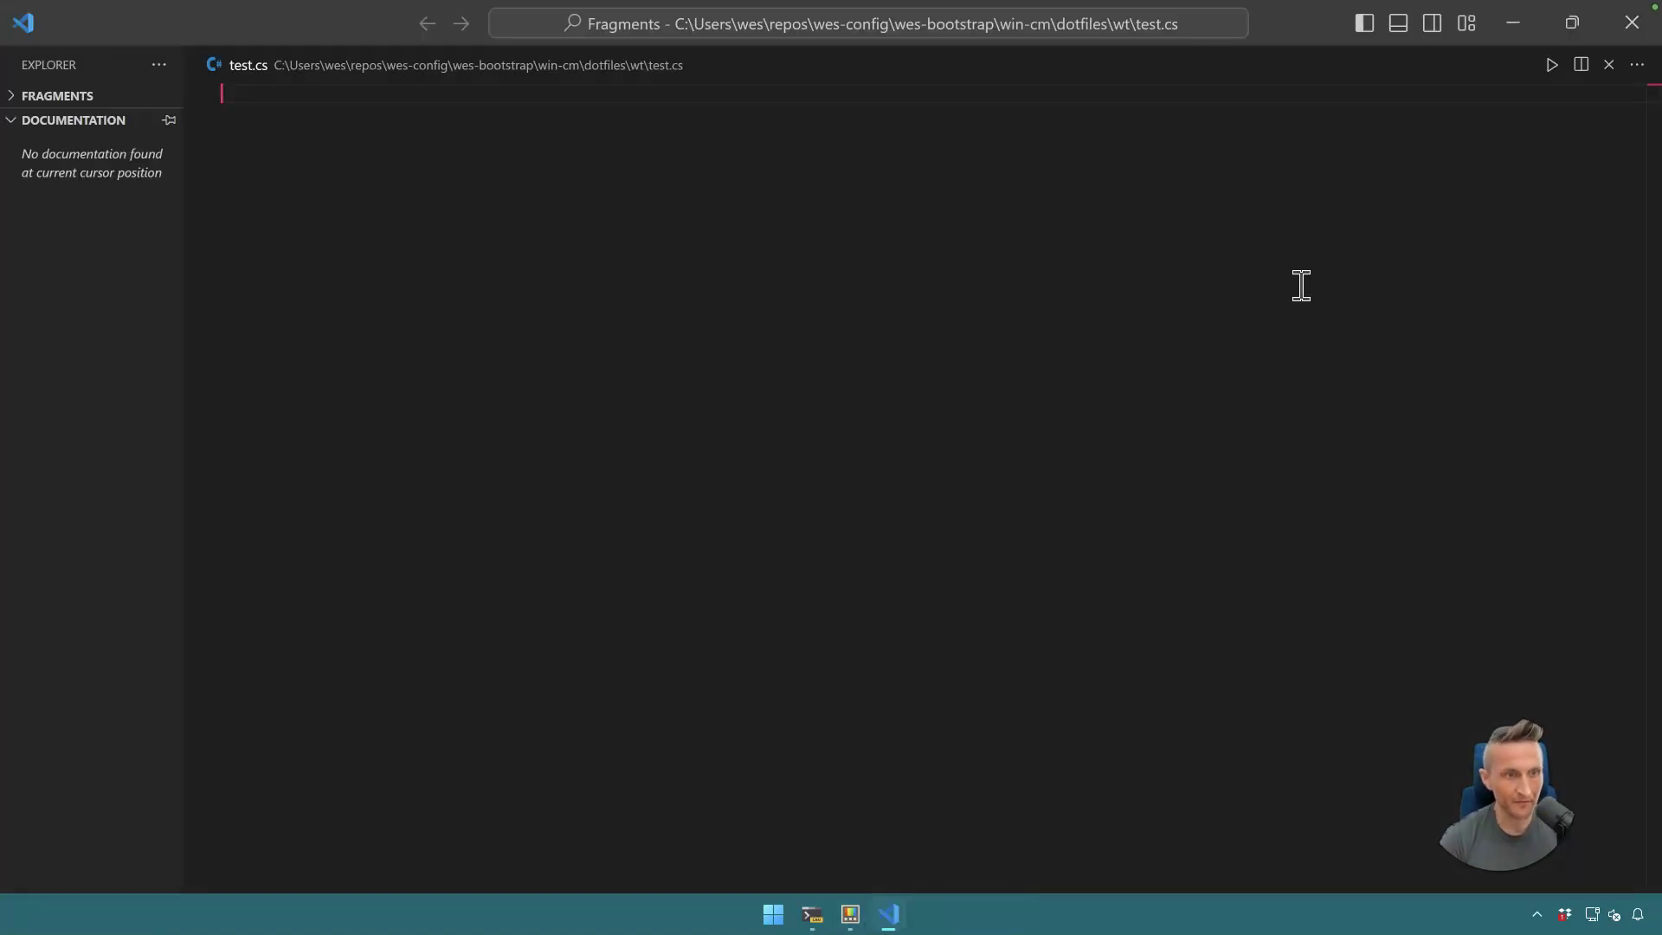
Step: Remove the stray 'v' from test.cs and glance at PowerToys Settings before returning
{"action": "type", "text": "v"}
{"action": "key", "text": "BackSpace"}
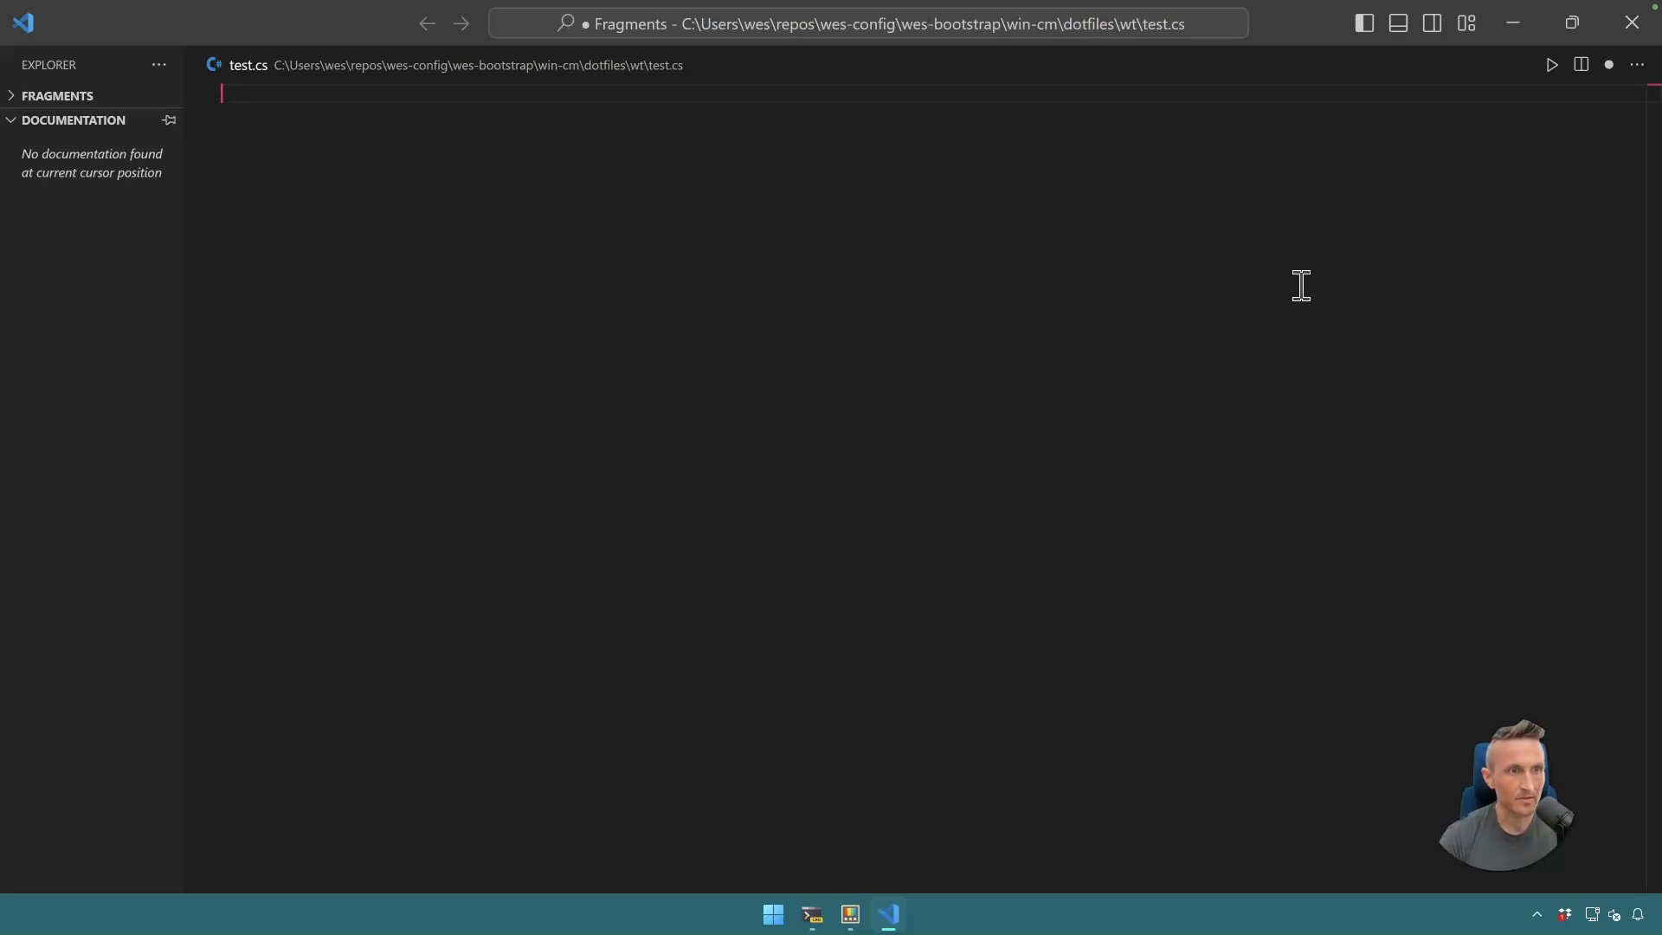
{"action": "key", "text": "alt+Tab"}
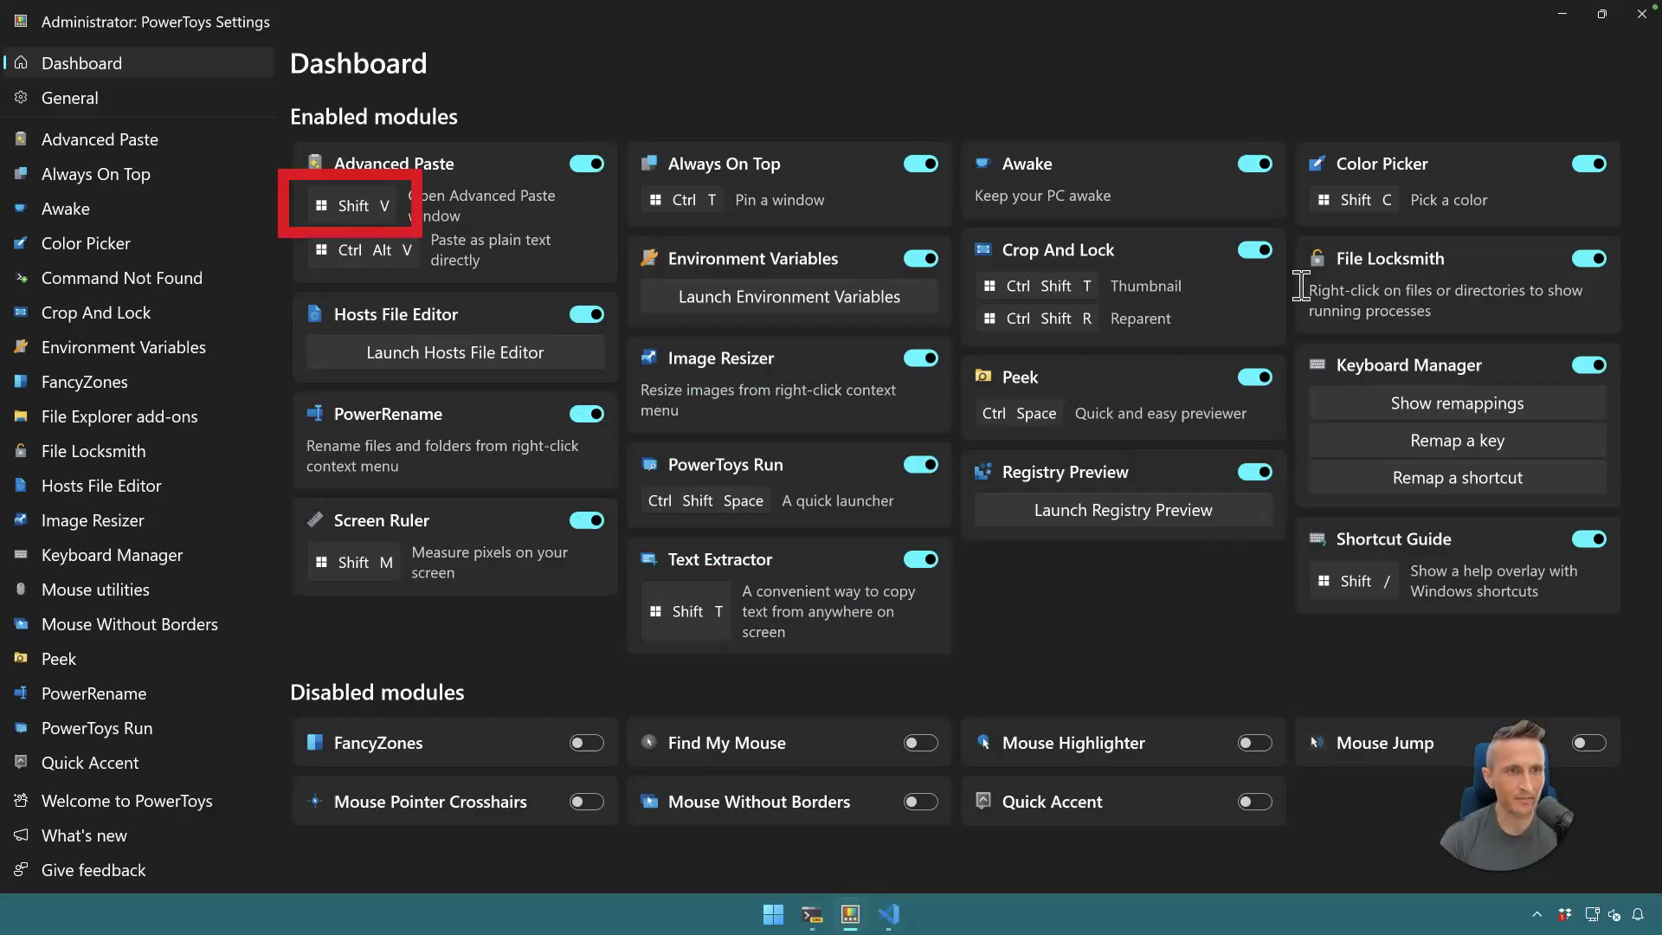
{"action": "key", "text": "alt+Tab"}
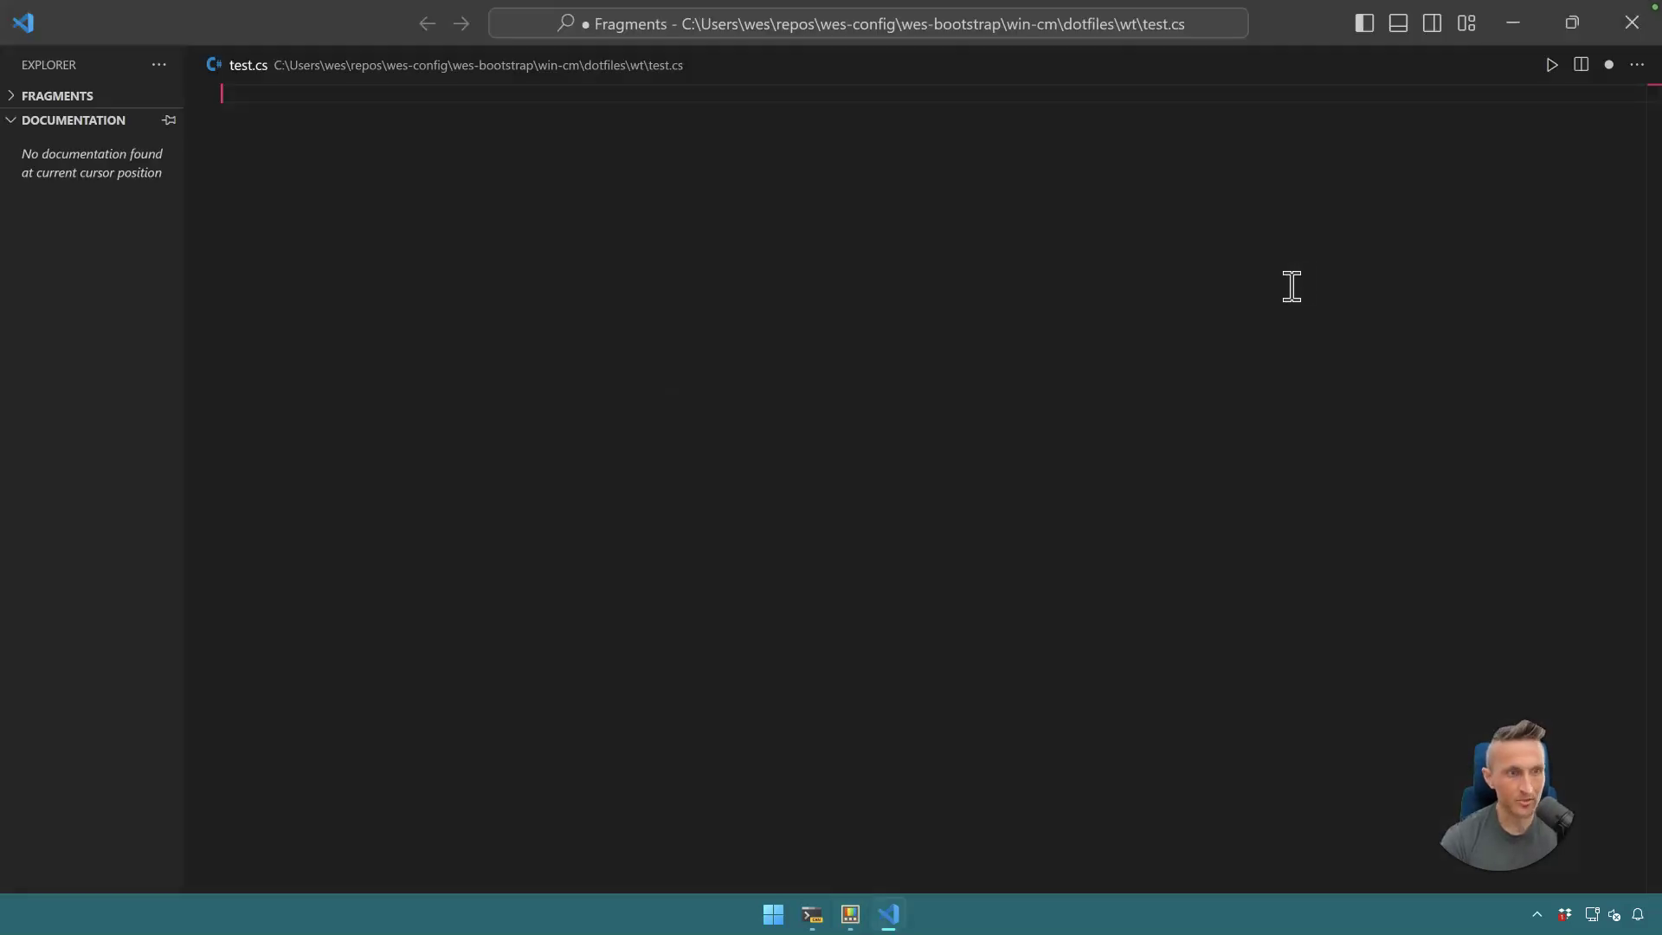
Step: Paste the Fibonacci code into test.cs as plain text via Advanced Paste, then undo it
{"action": "key", "text": "super+shift+v"}
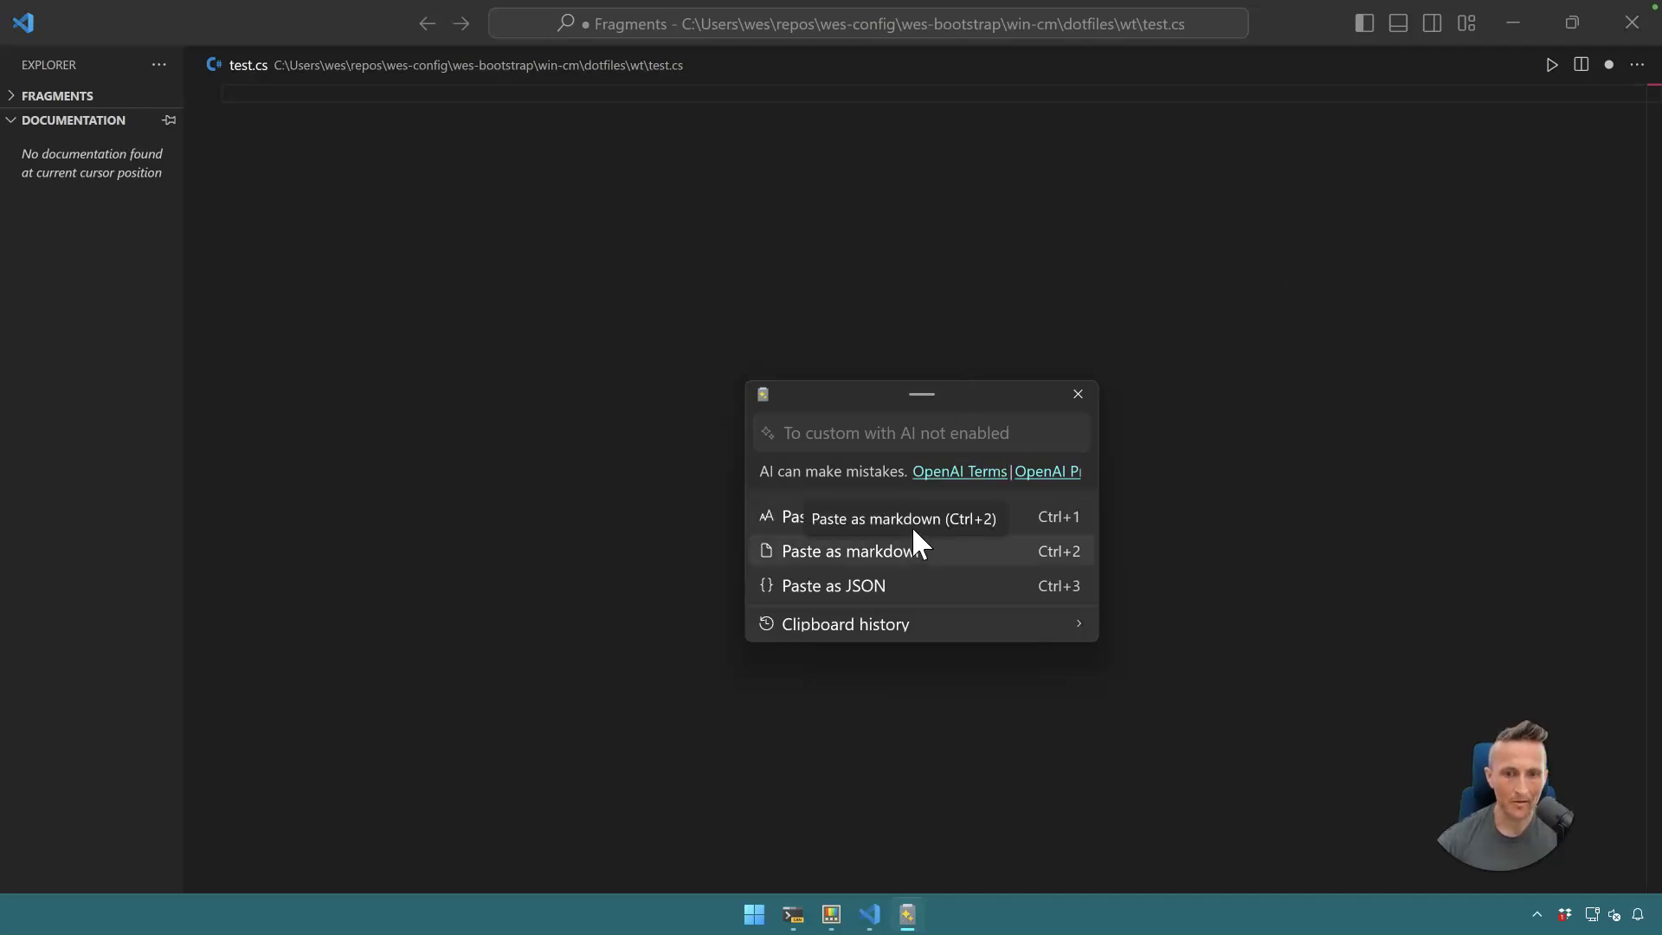
{"action": "left_click", "coordinate": [1014, 518]}
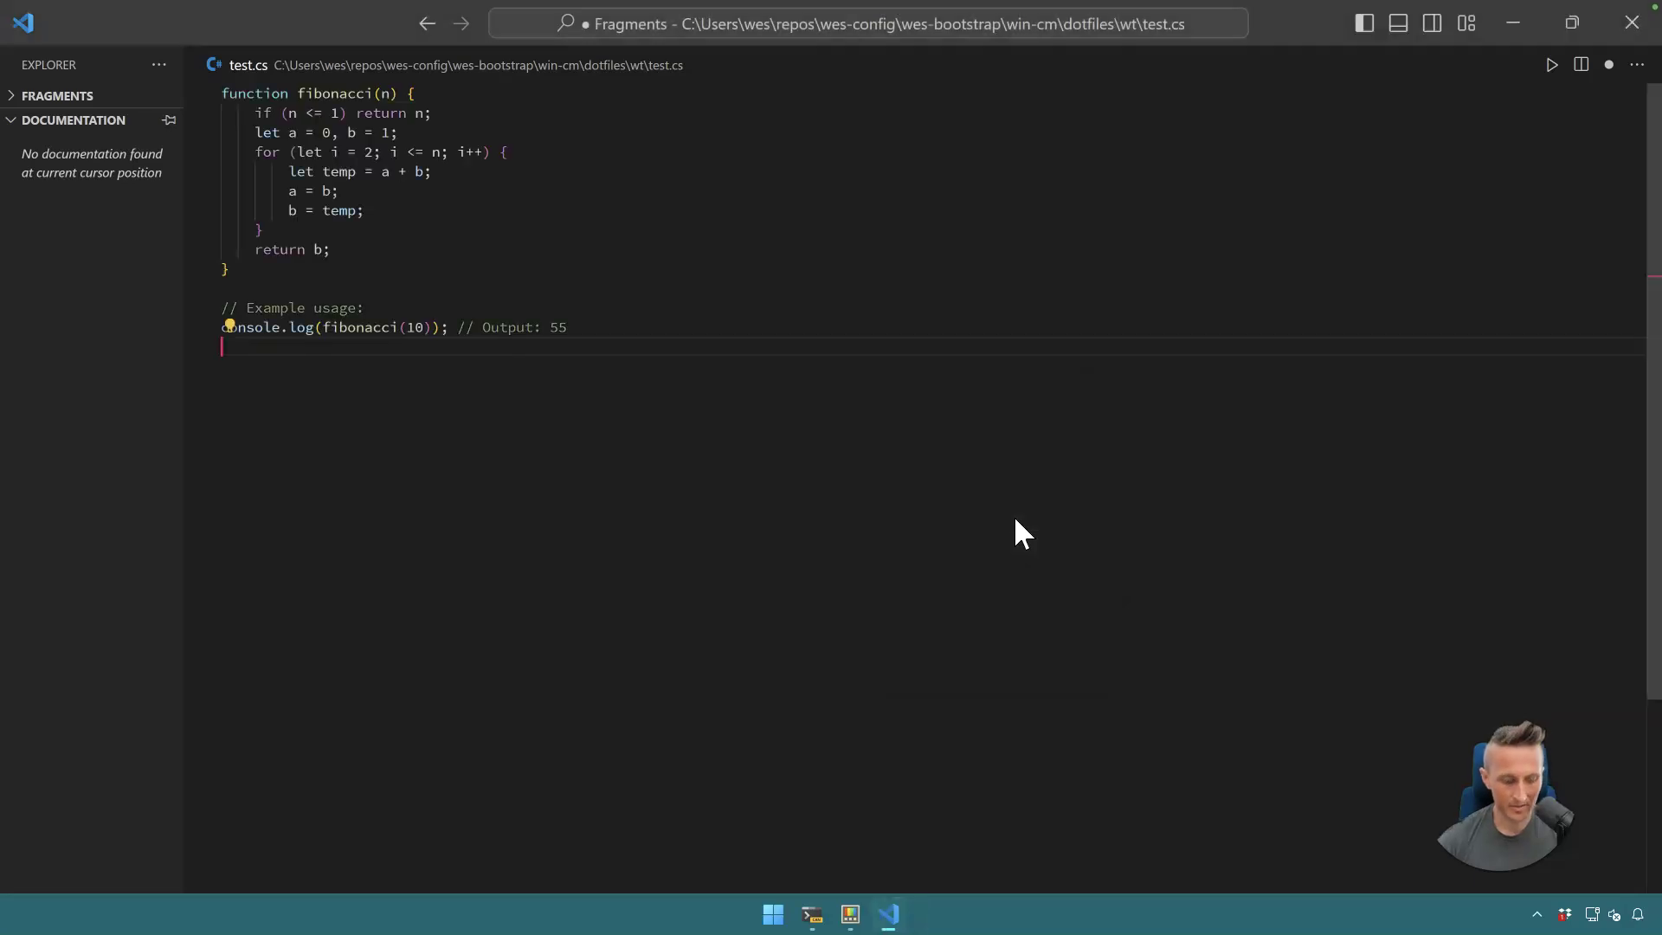
{"action": "key", "text": "ctrl+z"}
Step: Paste the Fibonacci code as markdown via Advanced Paste, then undo it
{"action": "key", "text": "super+shift+v"}
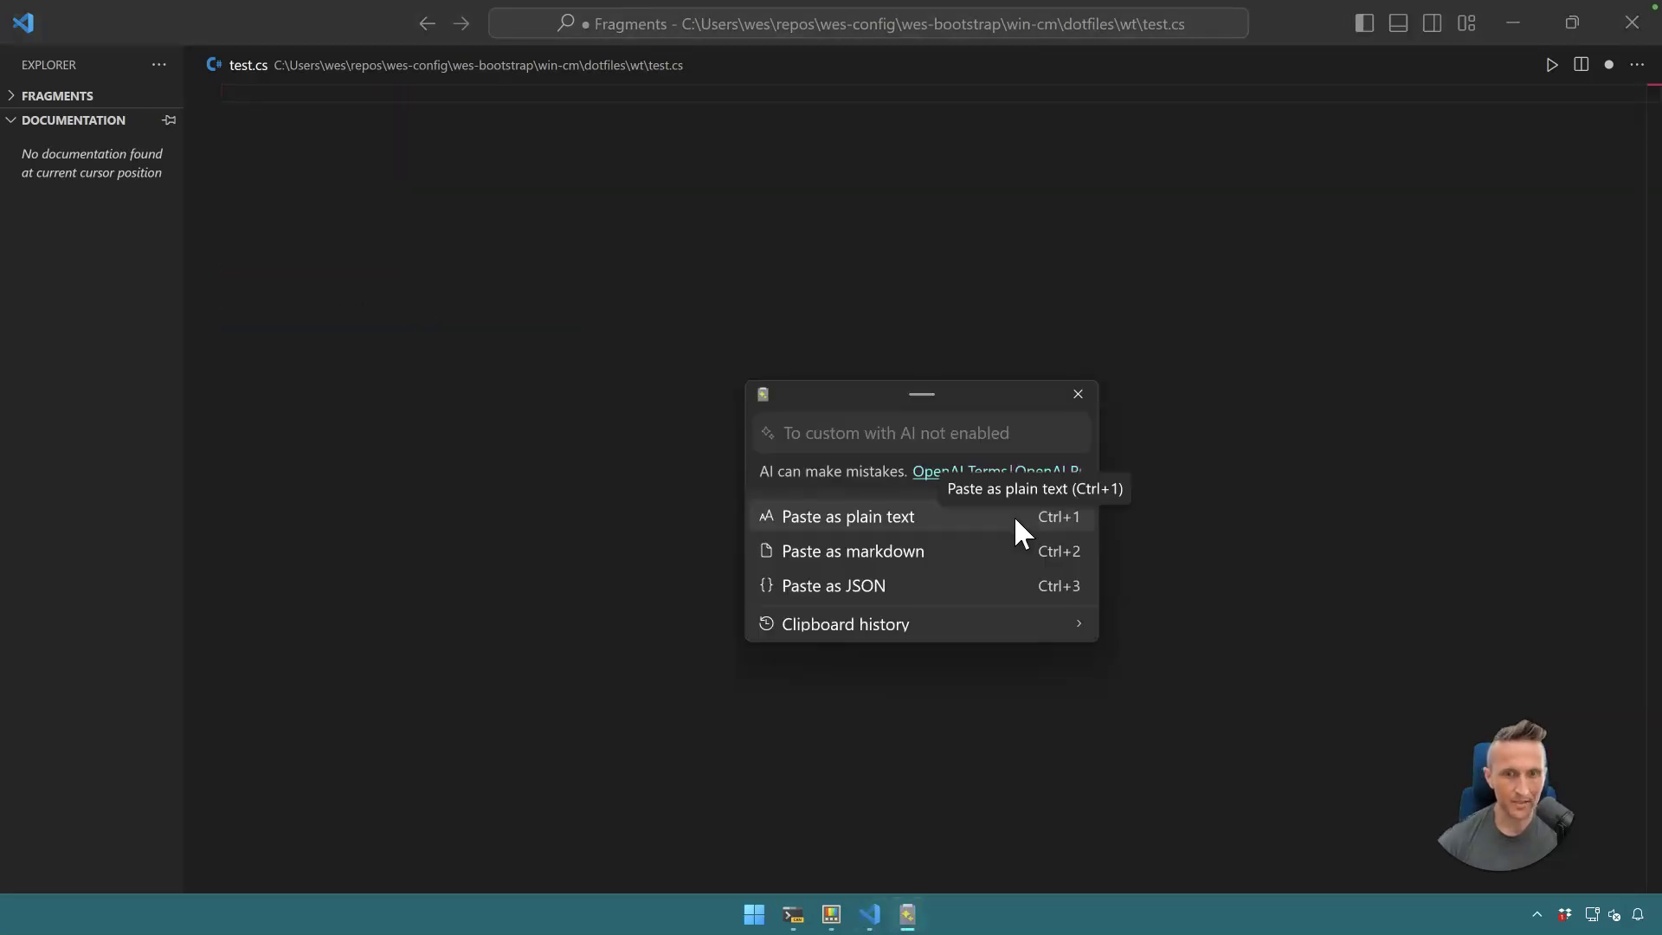
{"action": "left_click", "coordinate": [958, 551]}
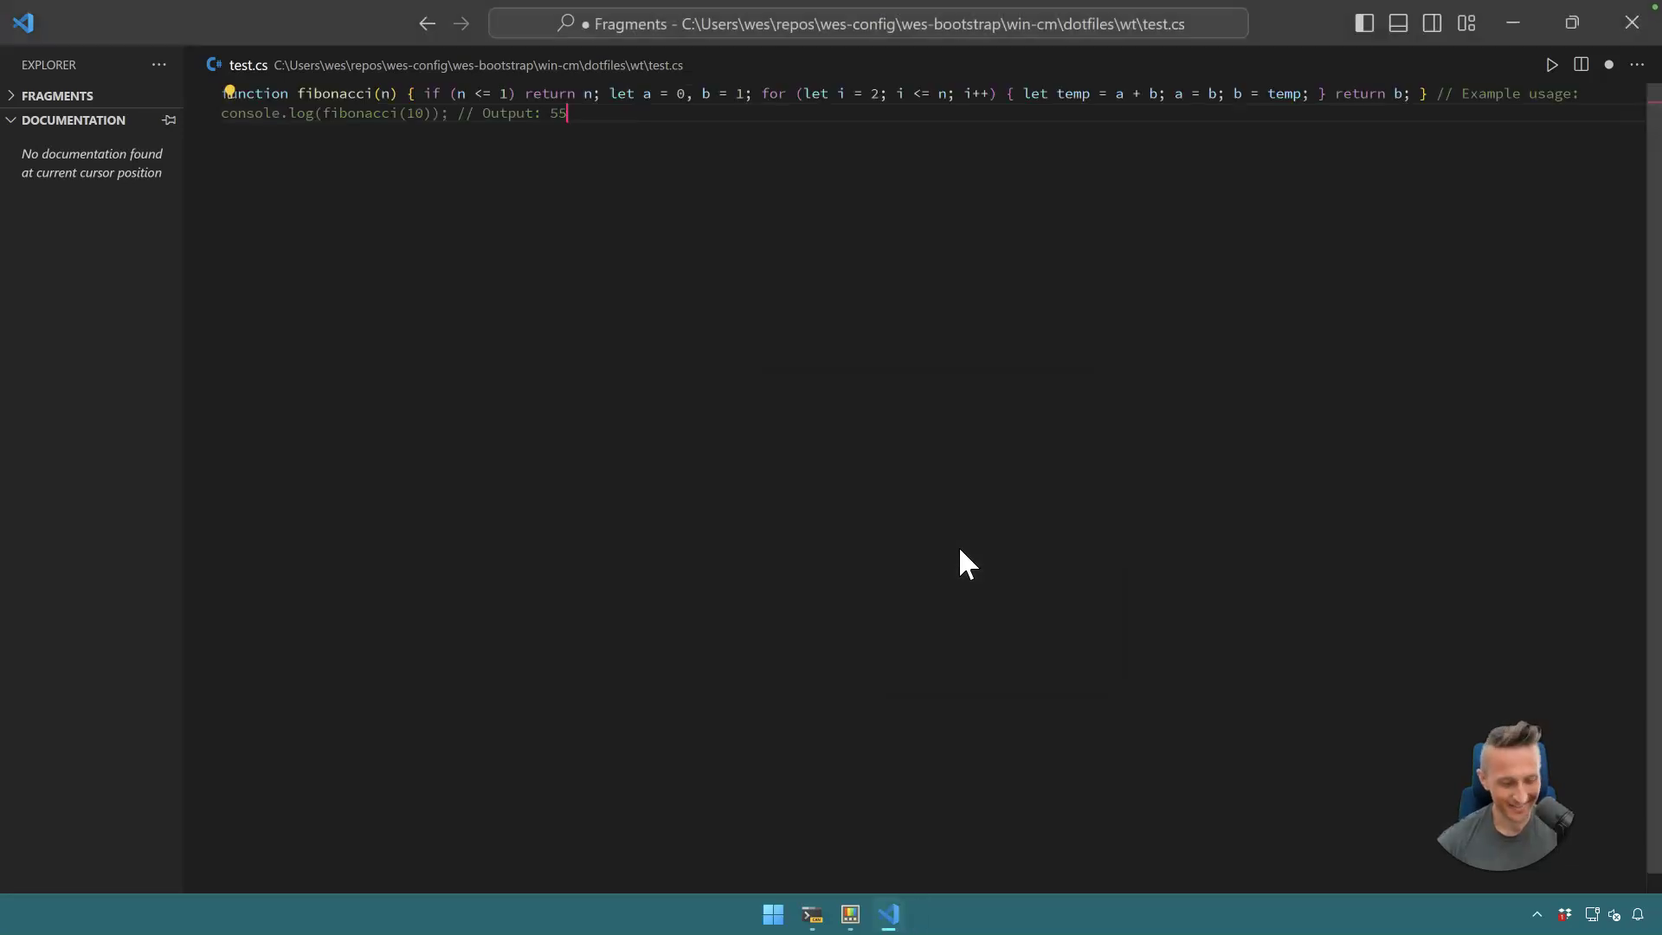
{"action": "key", "text": "ctrl+z"}
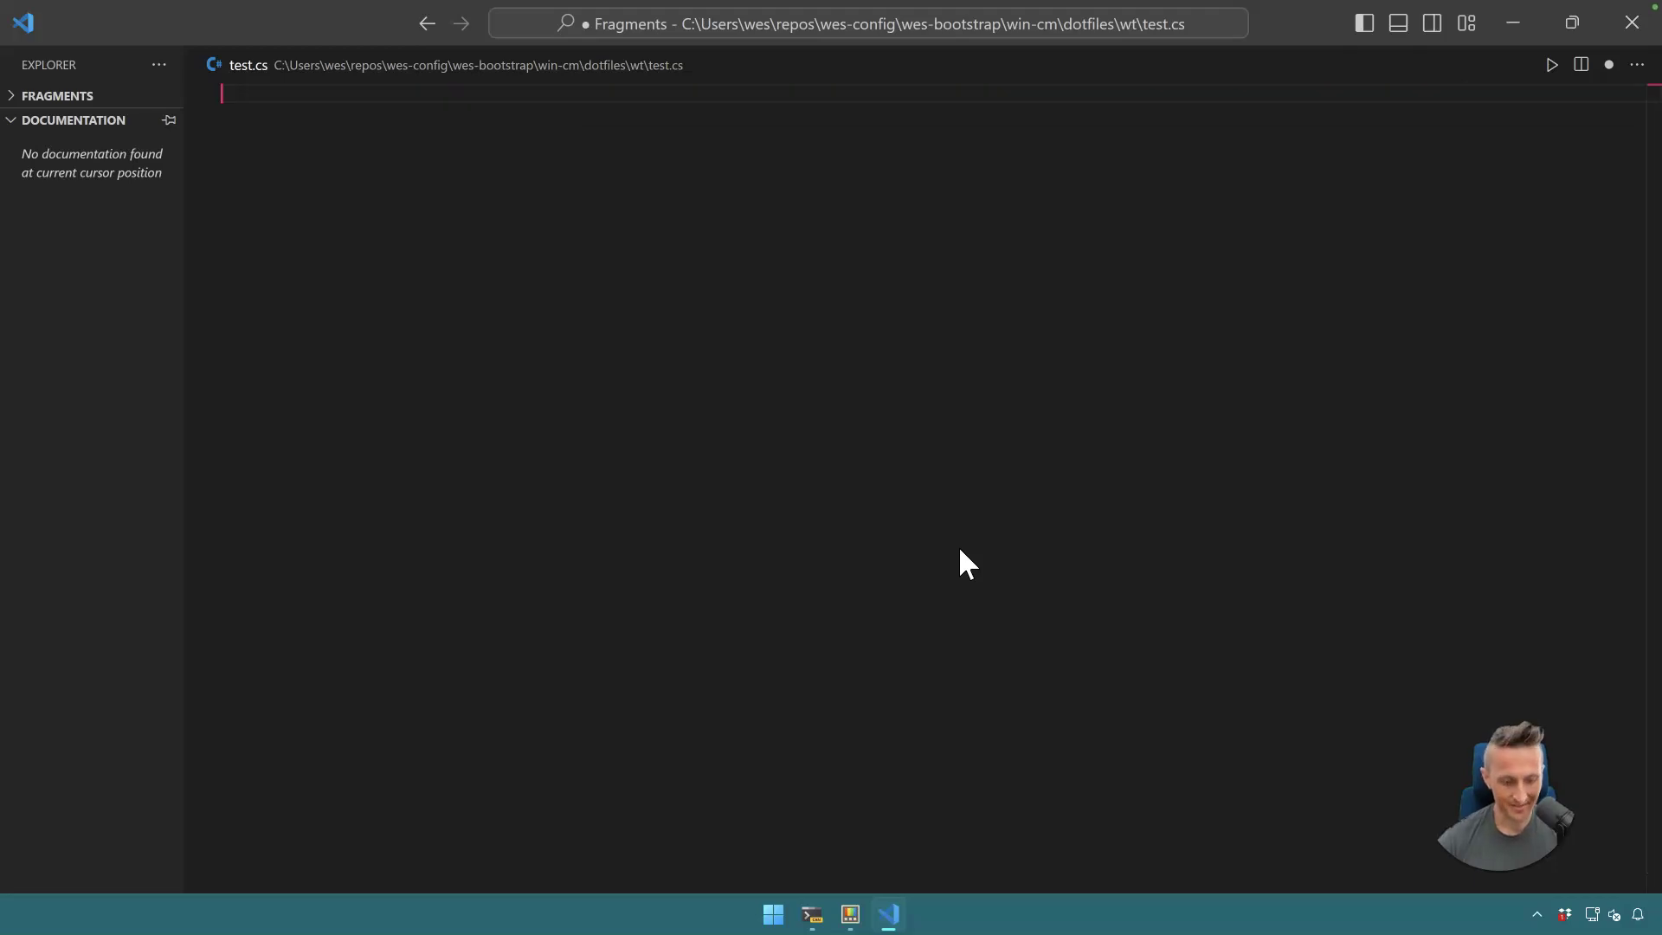
{"action": "key", "text": "super+shift+v"}
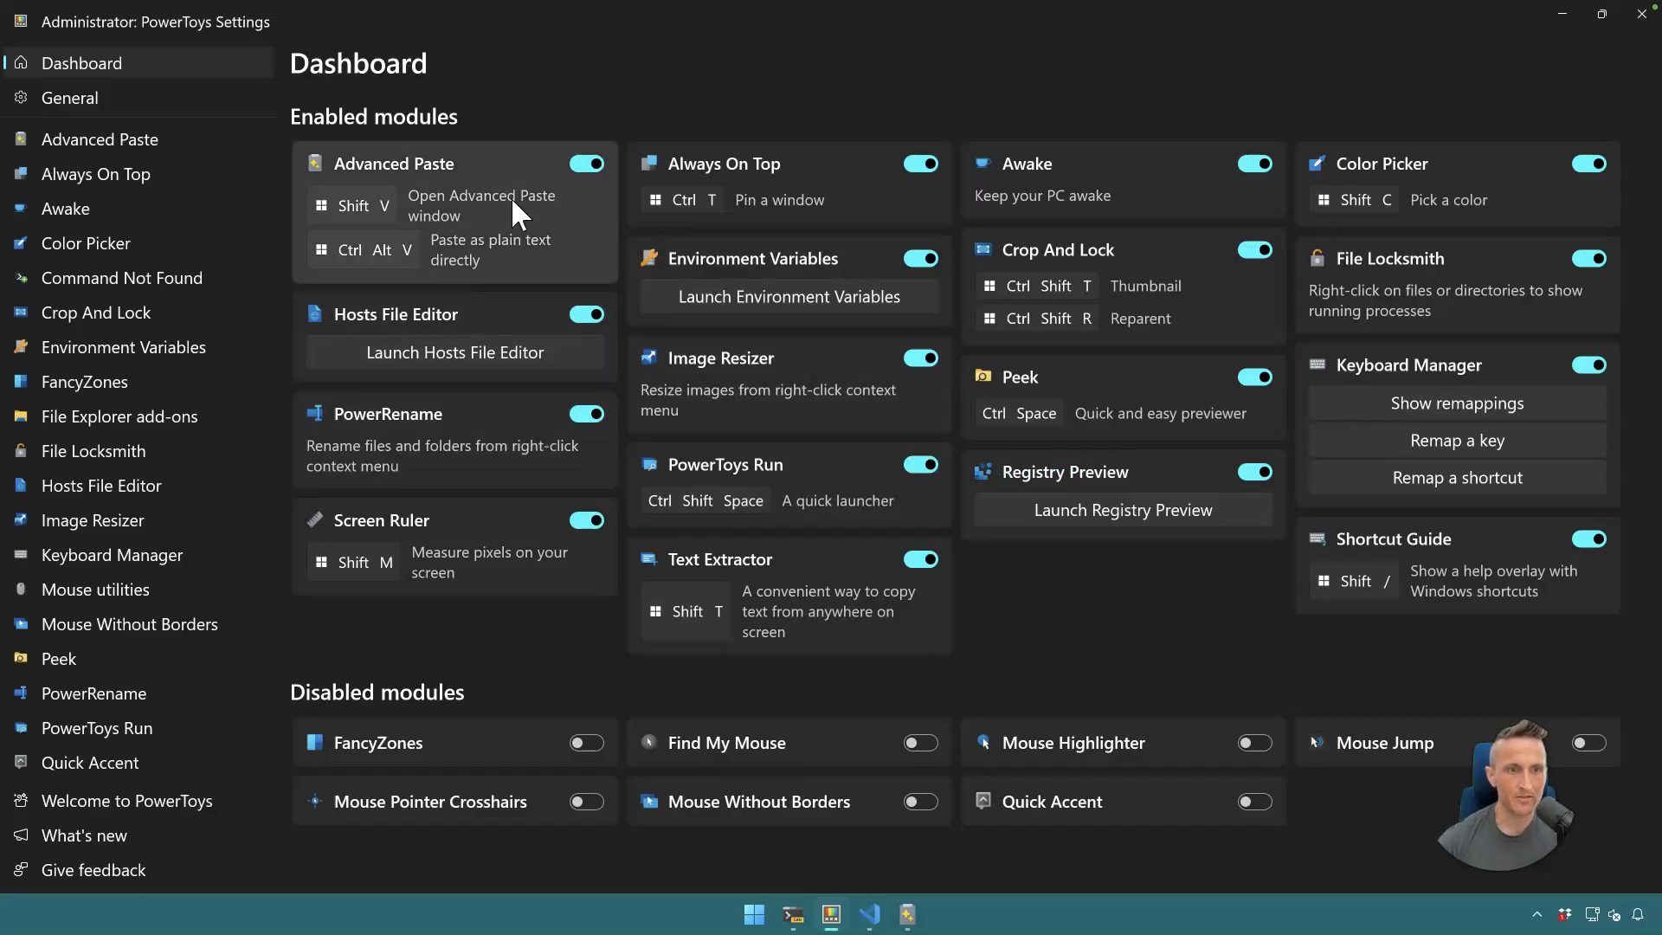
Step: Enable Paste with AI on the Advanced Paste settings page and save the OpenAI API key
{"action": "left_click", "coordinate": [518, 212]}
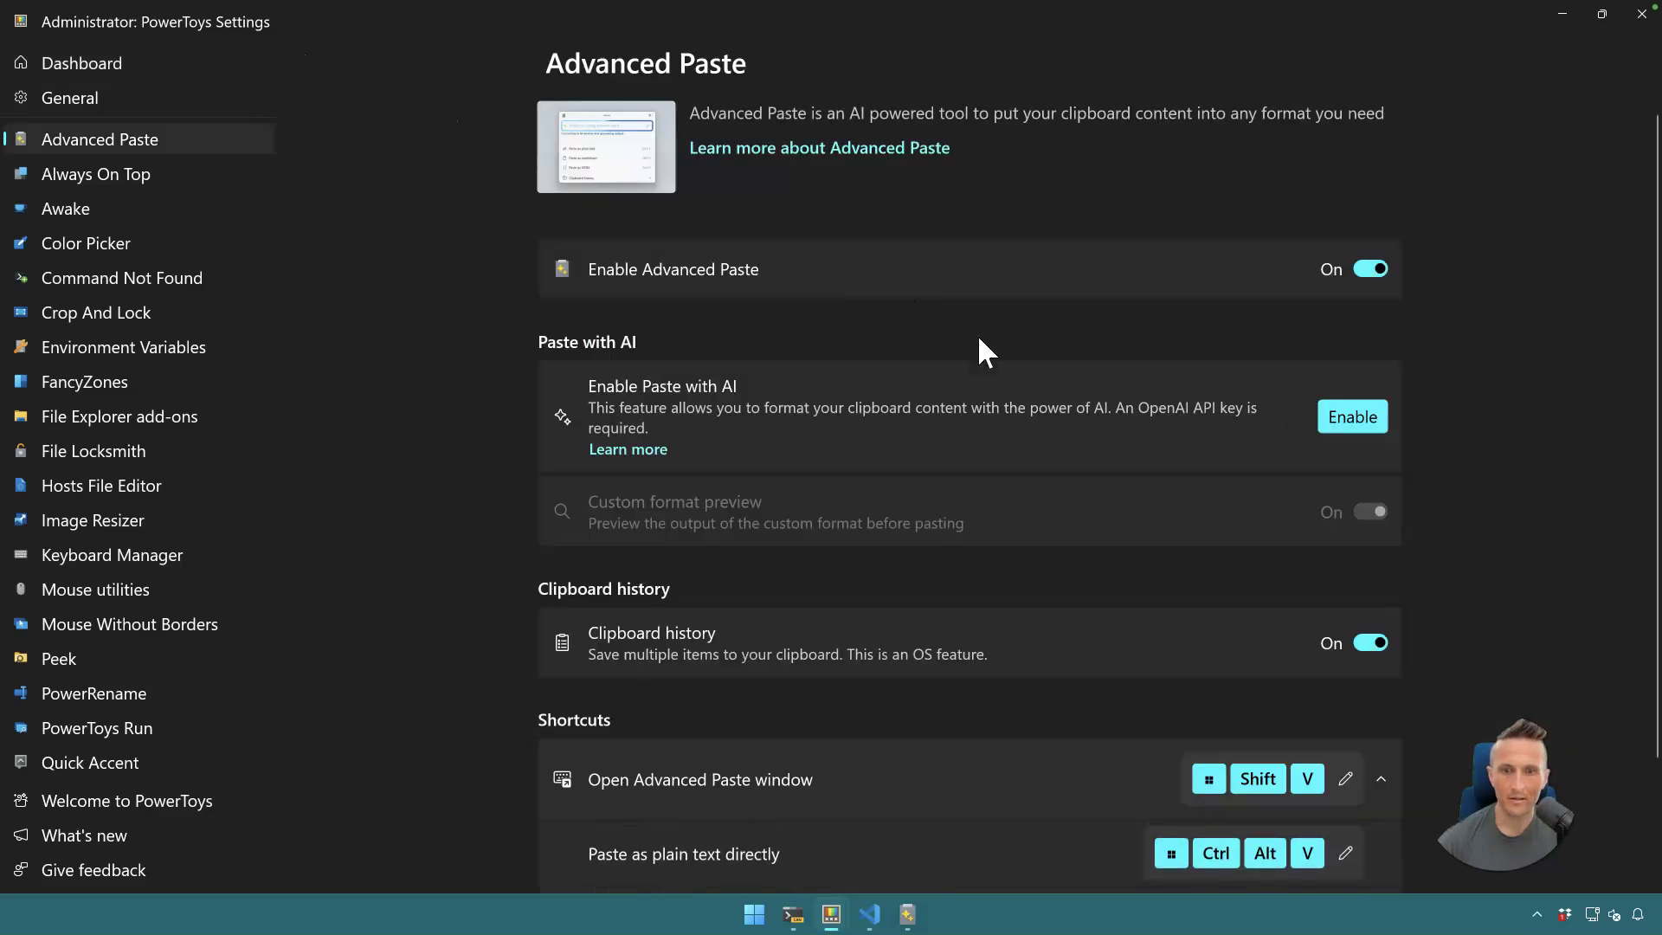
{"action": "scroll", "coordinate": [977, 376], "scroll_direction": "down", "scroll_amount": 1}
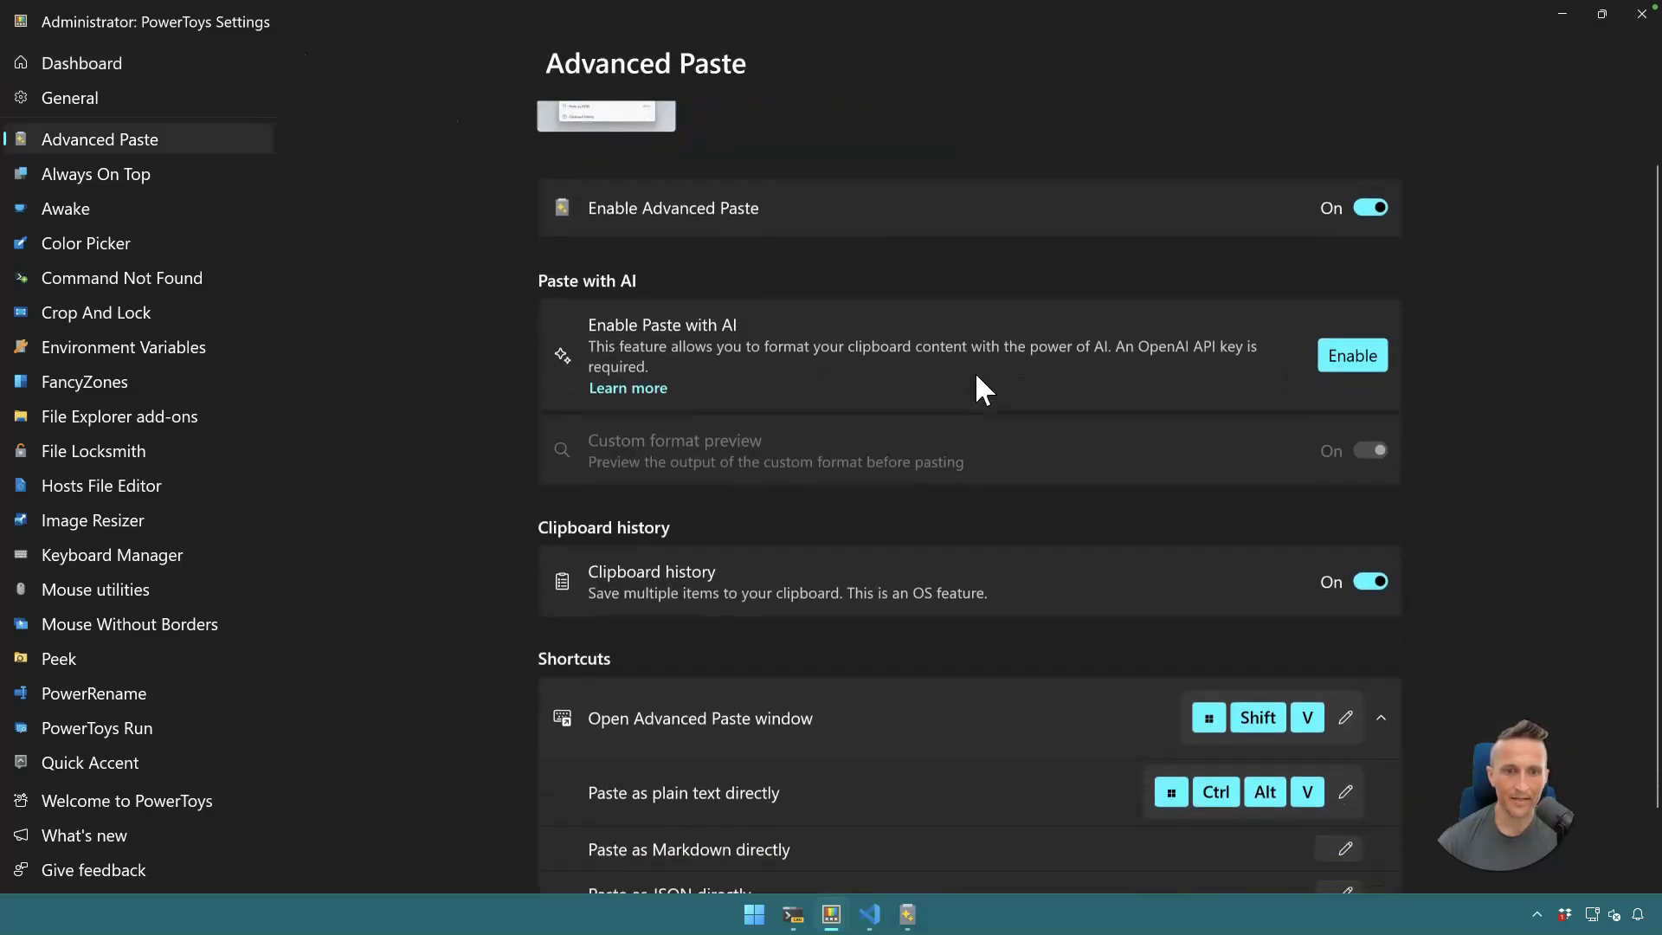
{"action": "scroll", "coordinate": [977, 389], "scroll_direction": "down", "scroll_amount": 1}
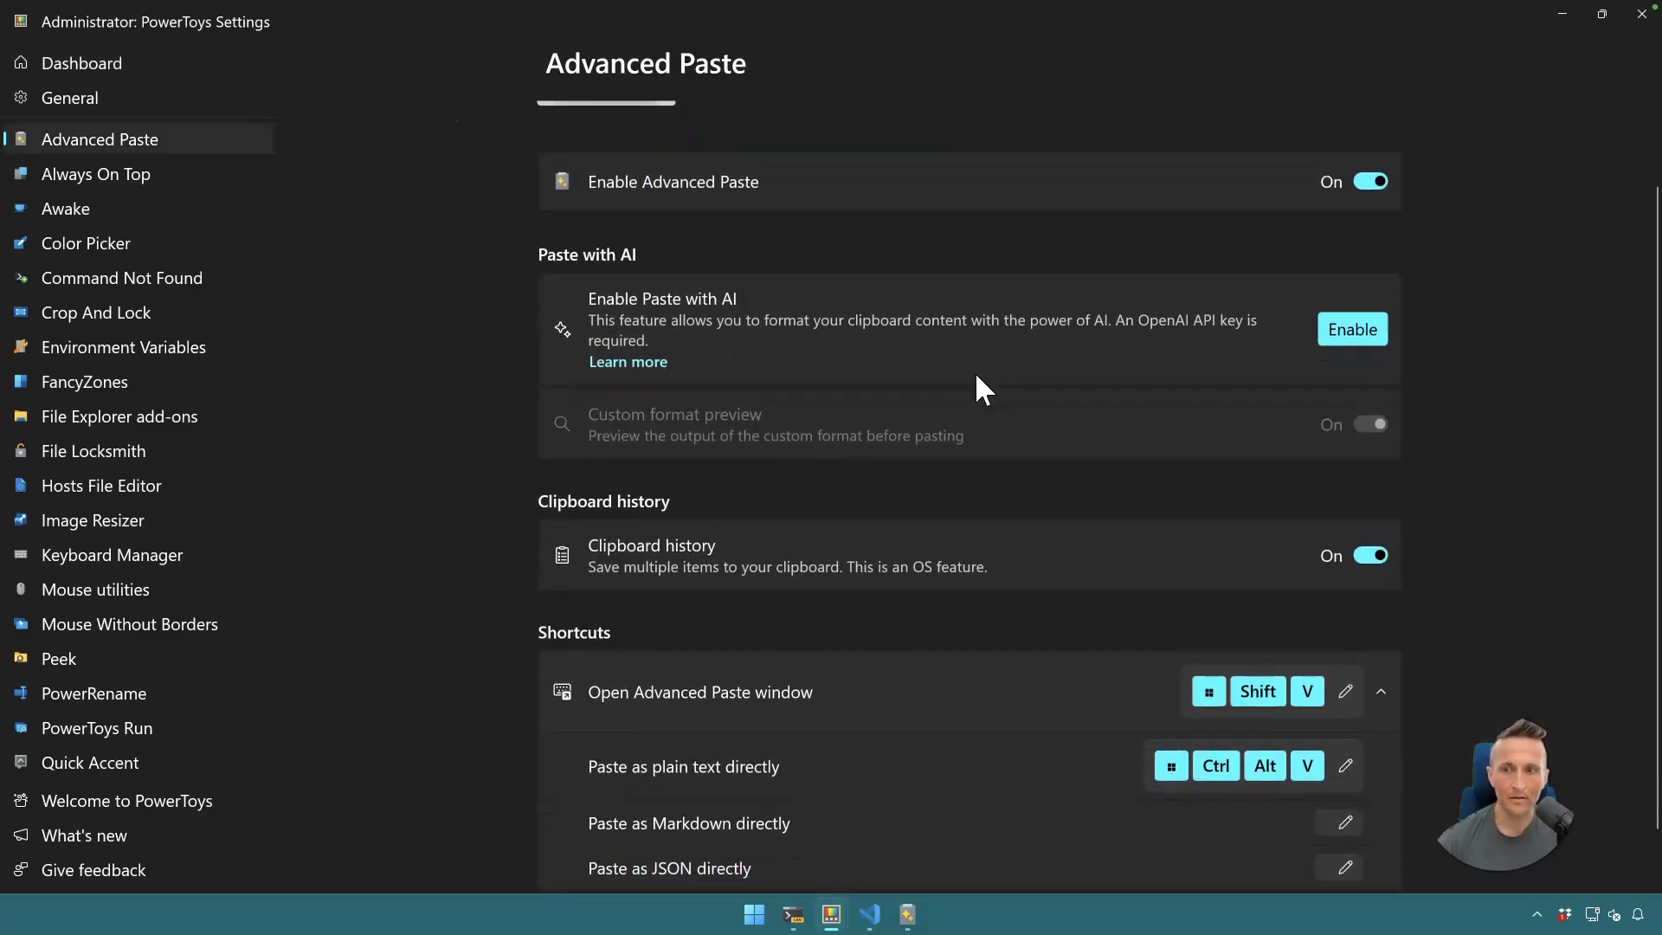
{"action": "left_click", "coordinate": [1349, 336]}
{"action": "left_click", "coordinate": [854, 596]}
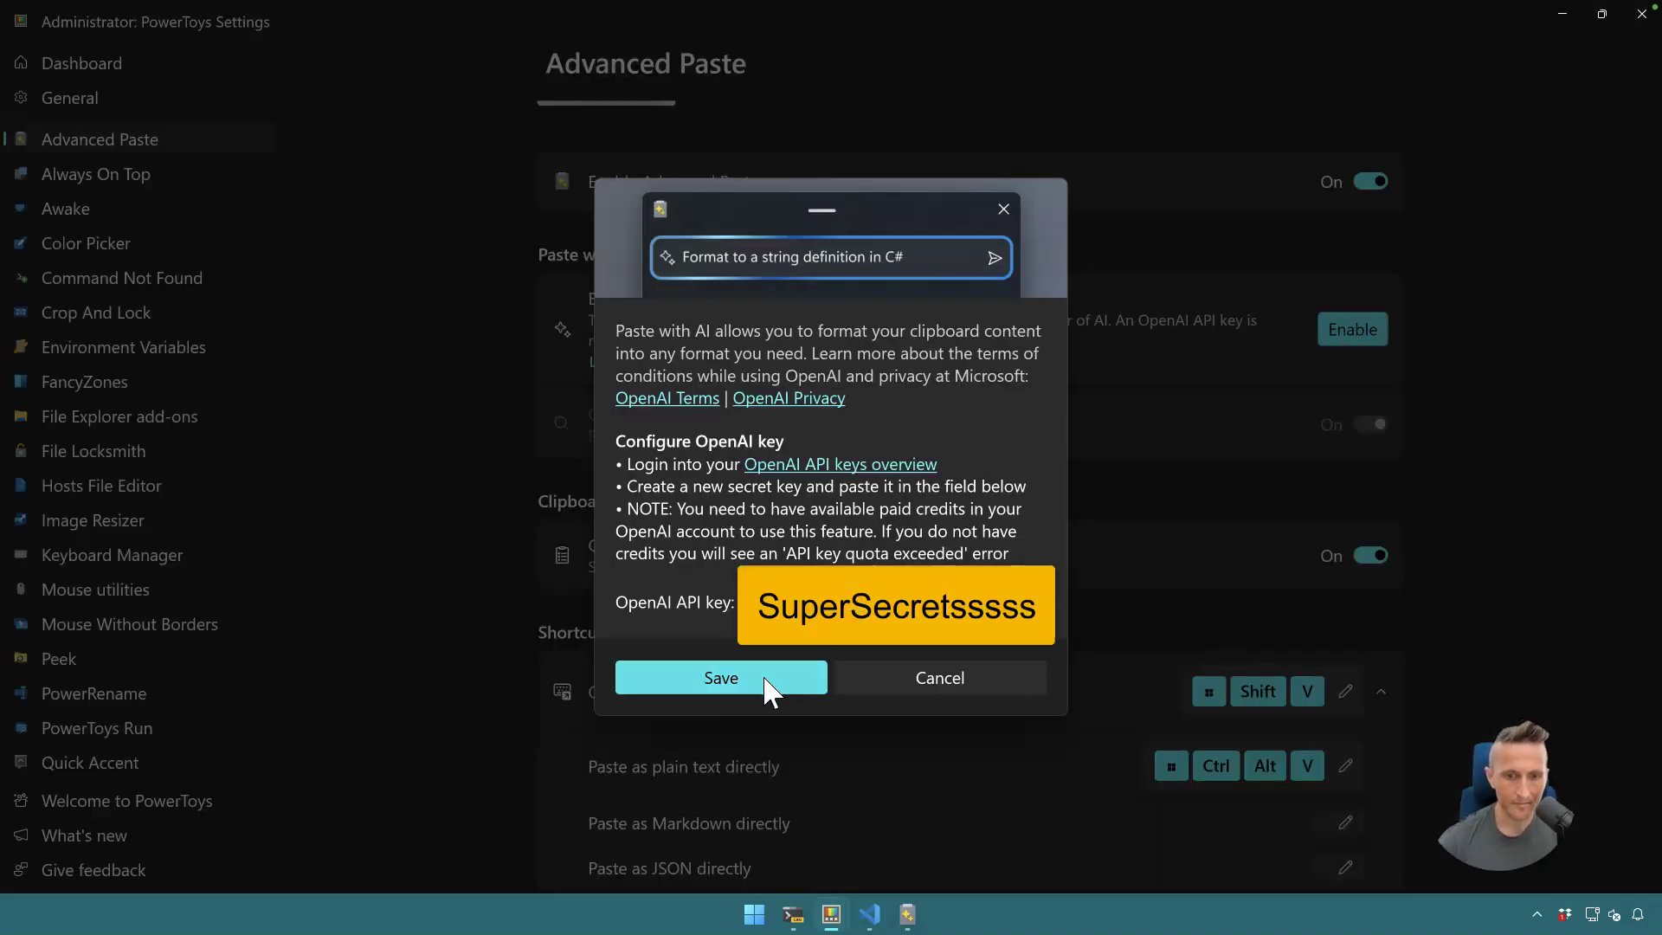
{"action": "left_click", "coordinate": [766, 677]}
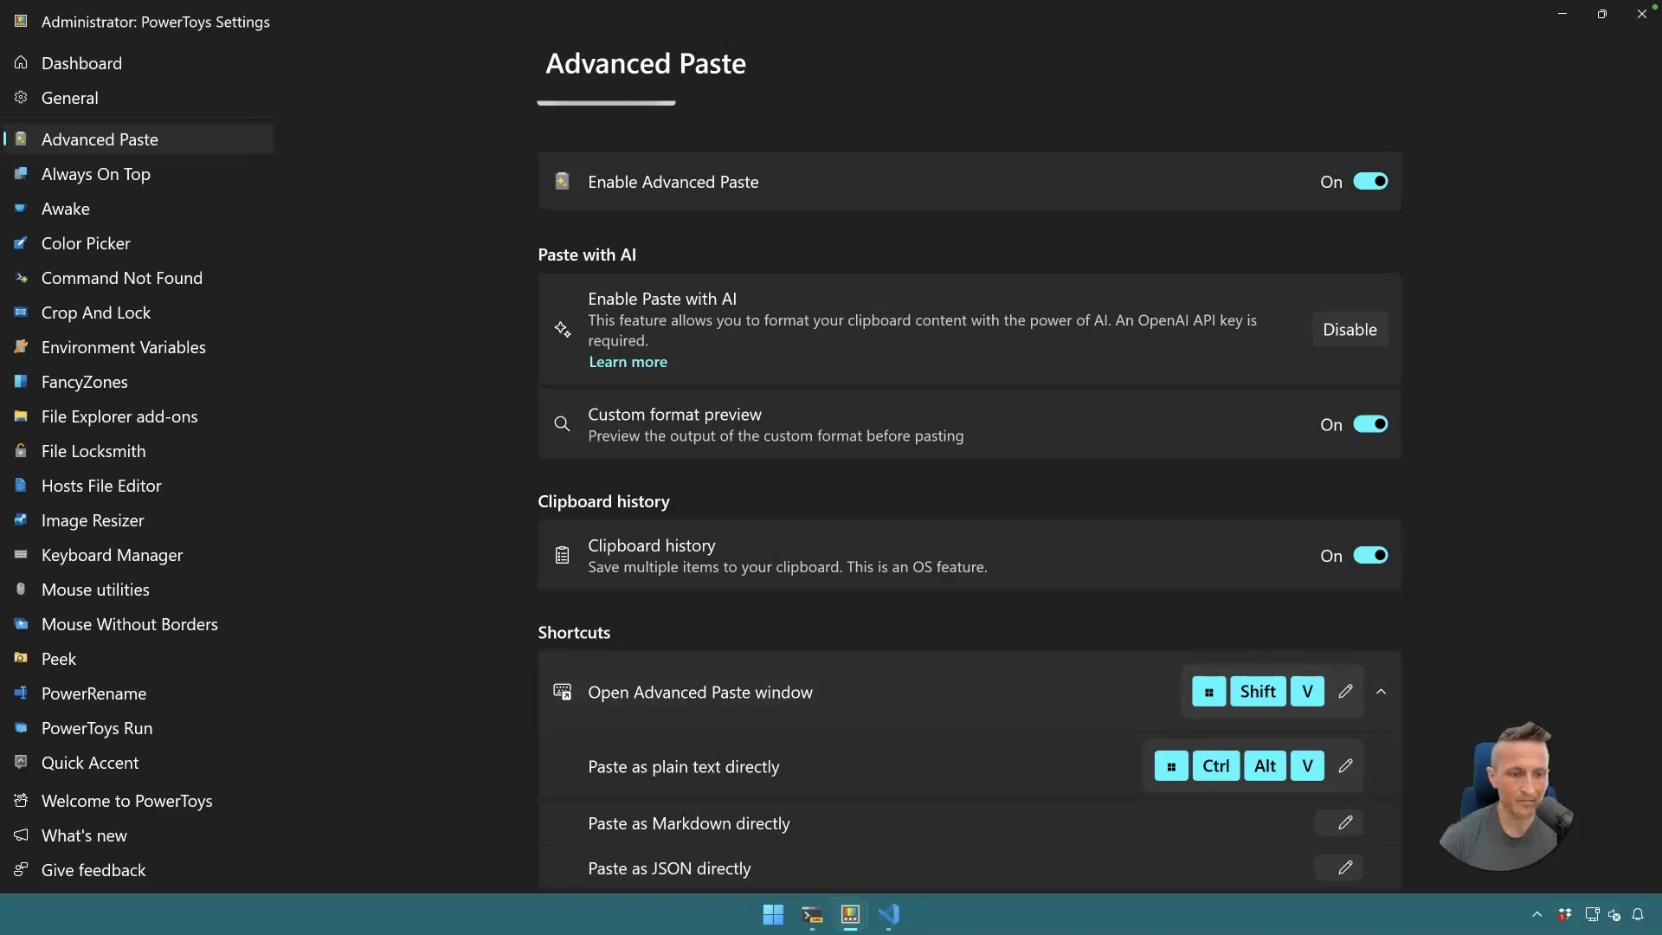
Step: Switch windows back to the empty test.cs in VS Code
{"action": "key", "text": "super+Tab"}
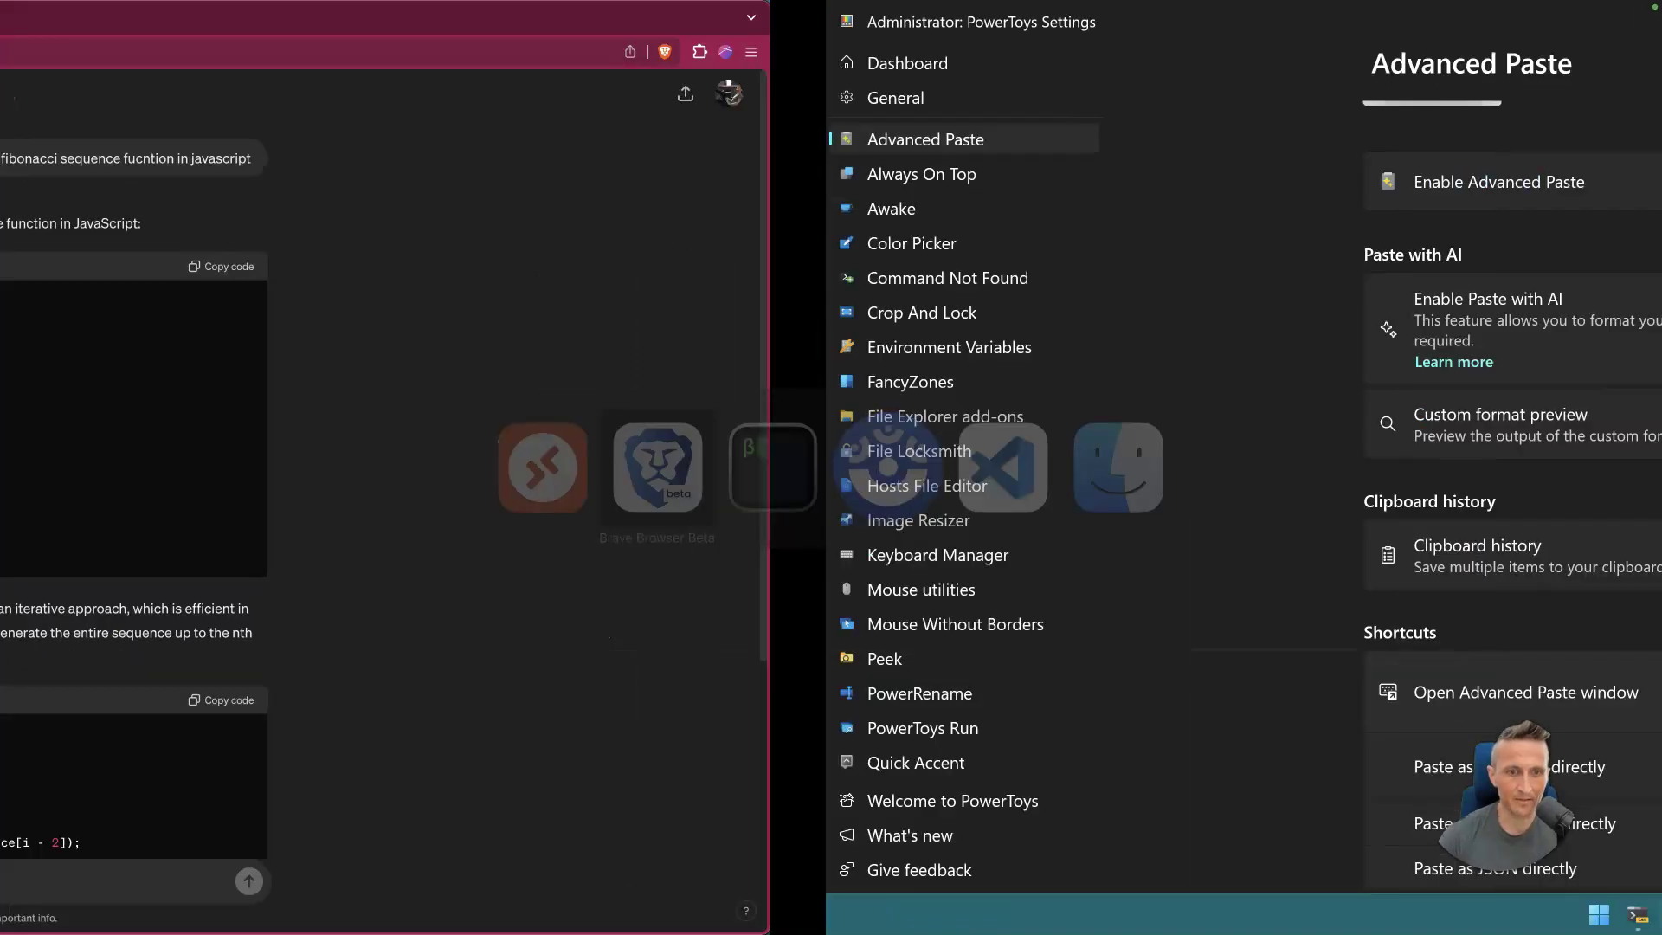
{"action": "key", "text": "super+Tab"}
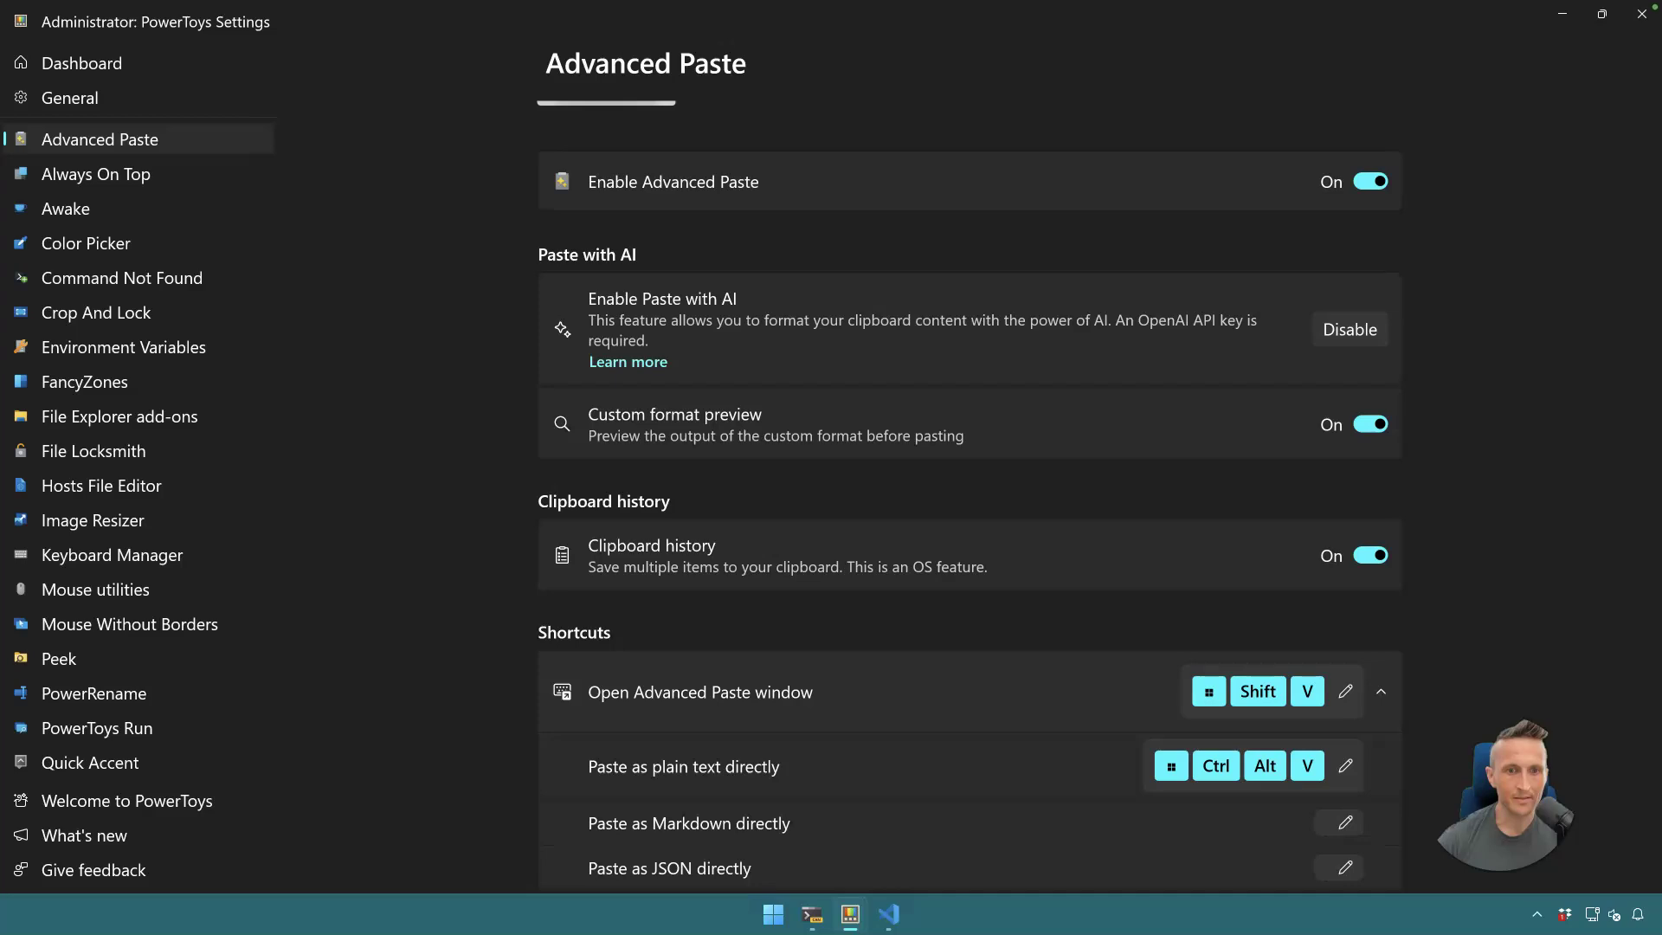
{"action": "key", "text": "alt+Tab"}
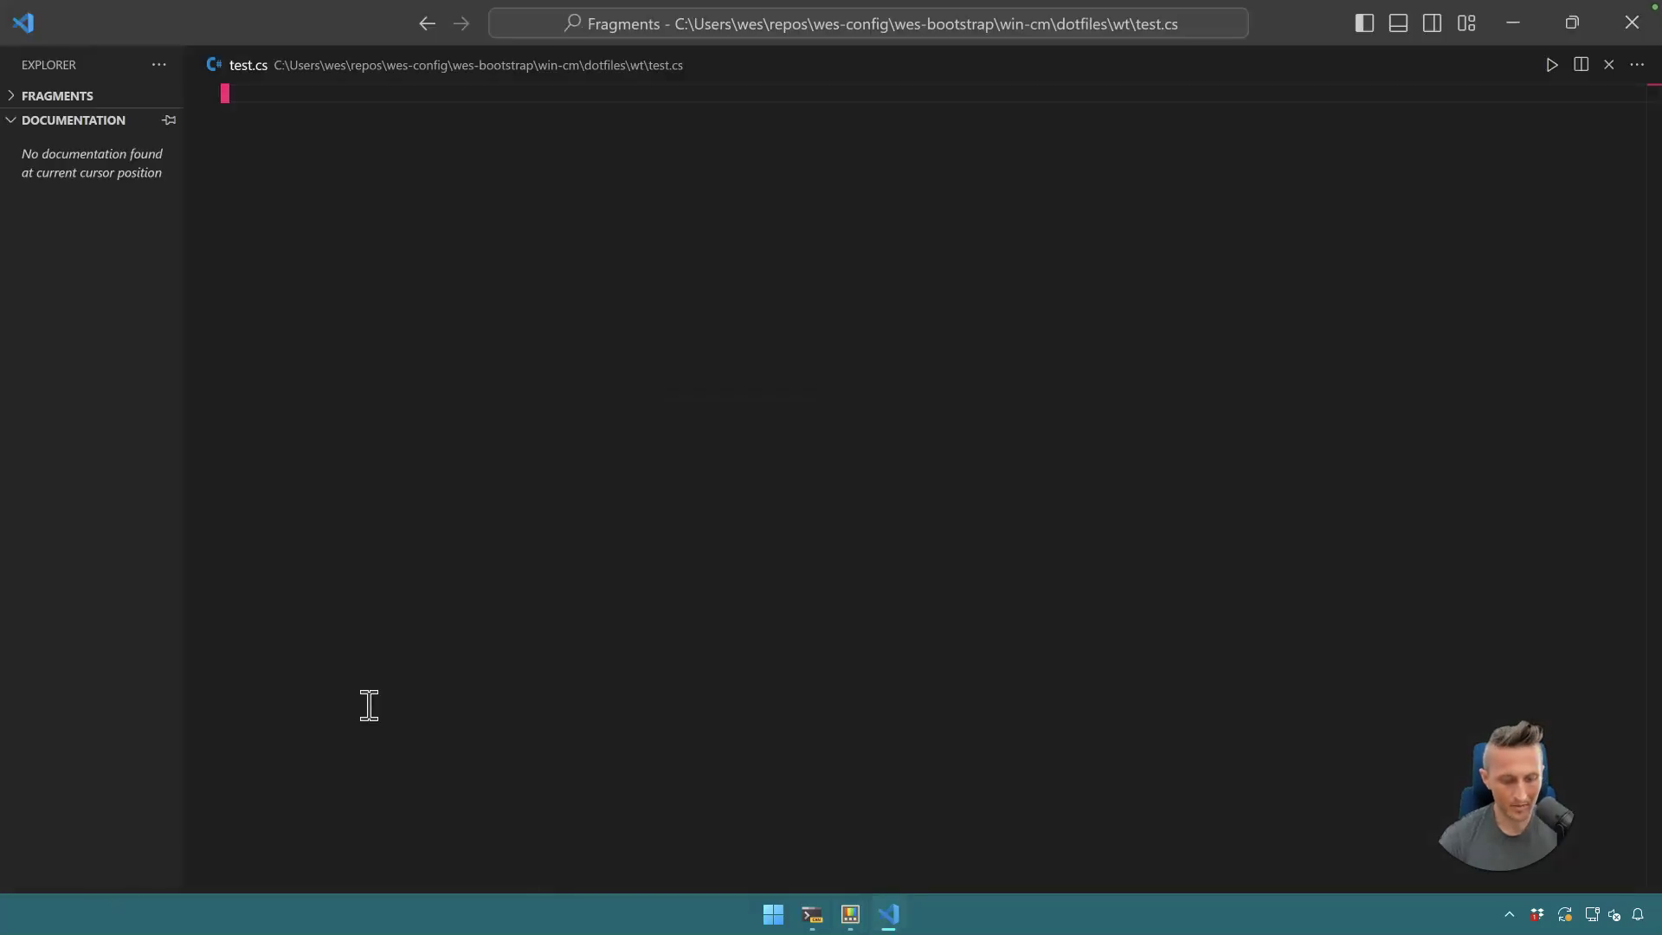
Step: Paste the JavaScript Fibonacci code into test.cs wrapped in a /* */ comment
{"action": "type", "text": "/*"}
{"action": "key", "text": "Return"}
{"action": "key", "text": "Return"}
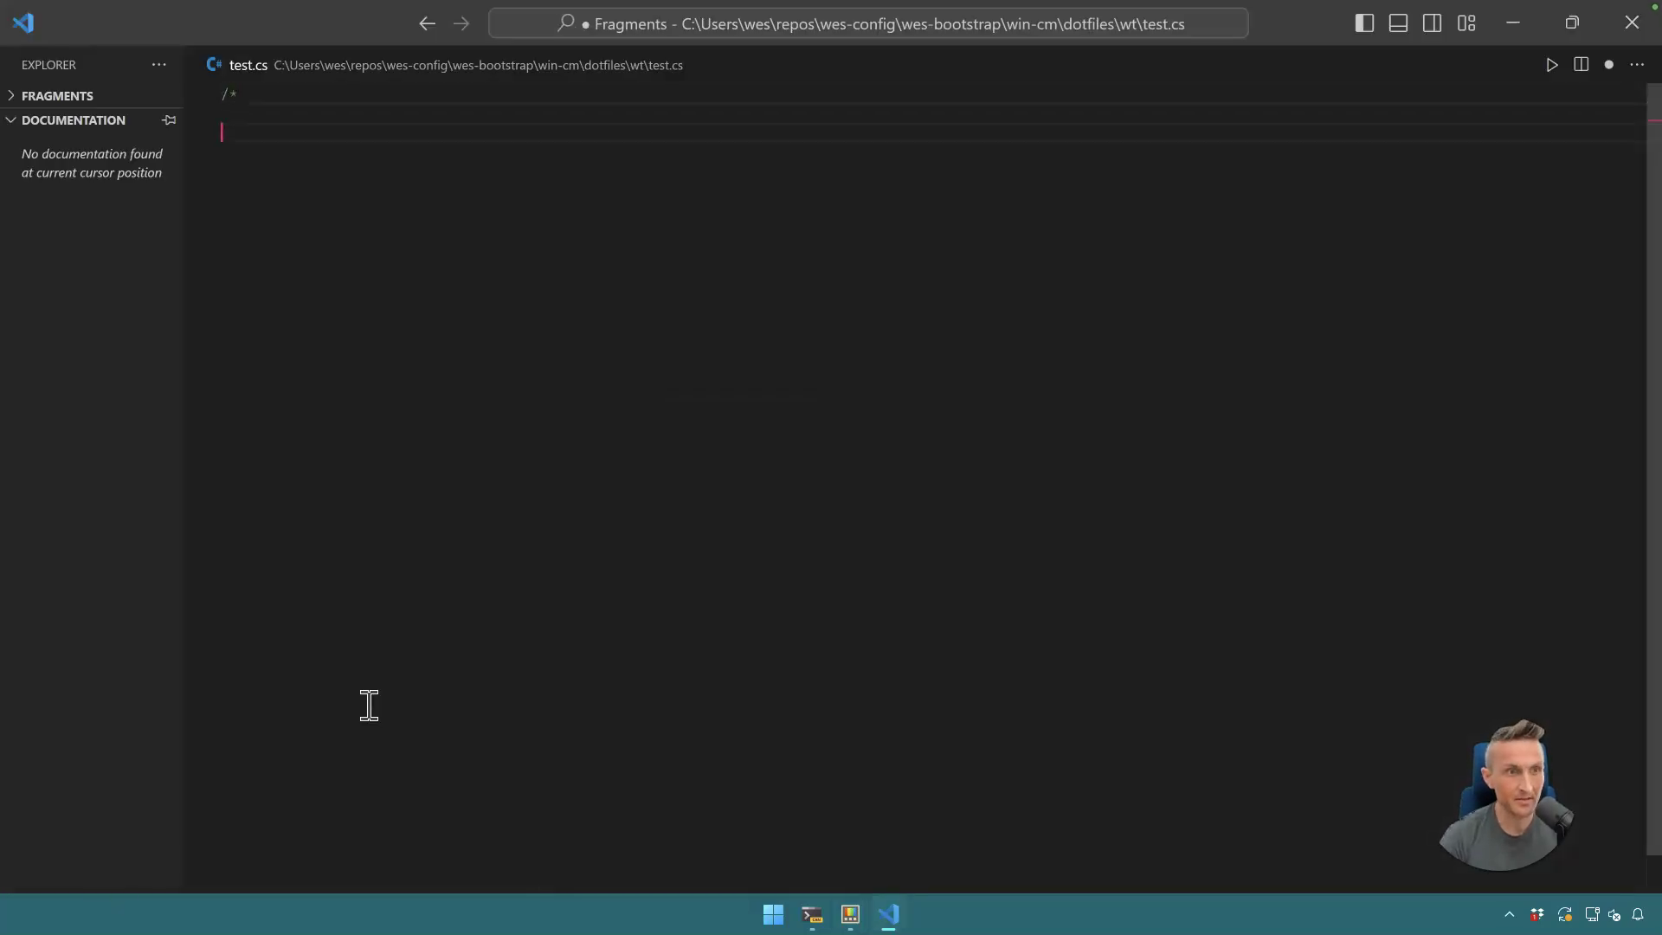
{"action": "type", "text": "function fibonacci(n) {     if (n <= 1) return n;     let a = 0, b = 1;     for (let i = 2; i <= n; i++) {         let temp = a + b;         a = b;         b = temp;     }     return b; }  // Example usage: console.log(fibonacci(10)); // Output: 55"}
{"action": "key", "text": "Return"}
{"action": "key", "text": "Return"}
{"action": "type", "text": "*/"}
{"action": "key", "text": "Return"}
{"action": "key", "text": "Return"}
{"action": "key", "text": "Return"}
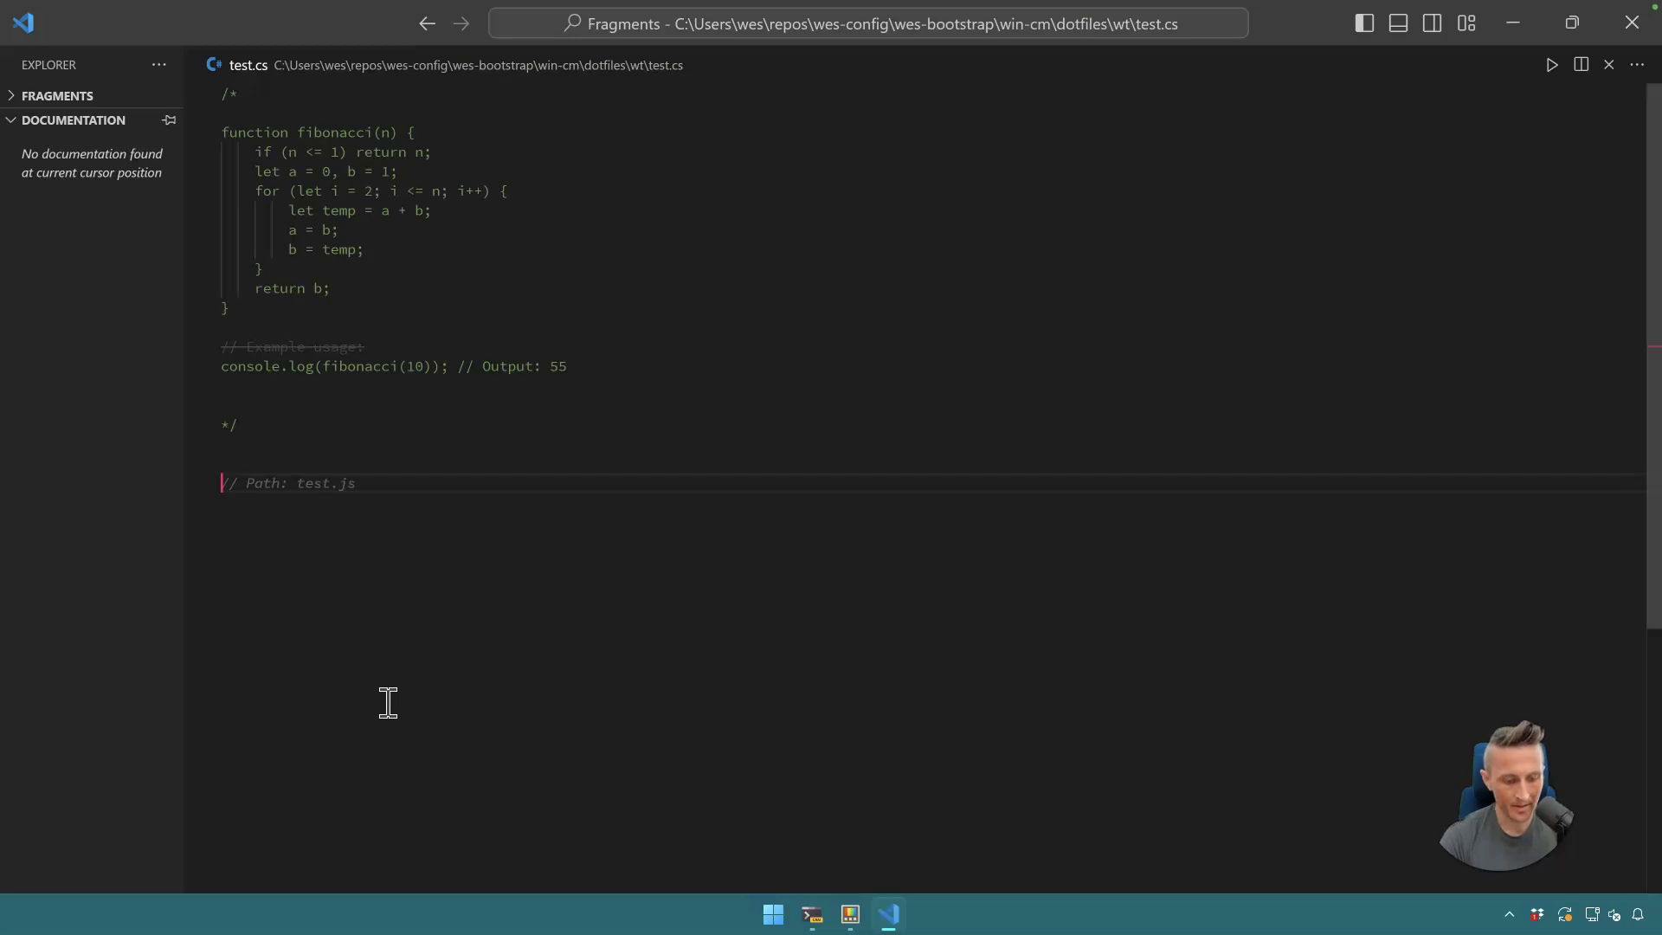
Step: Ask Advanced Paste's AI to 'paste as c#' and review the result
{"action": "key", "text": "super+shift+v"}
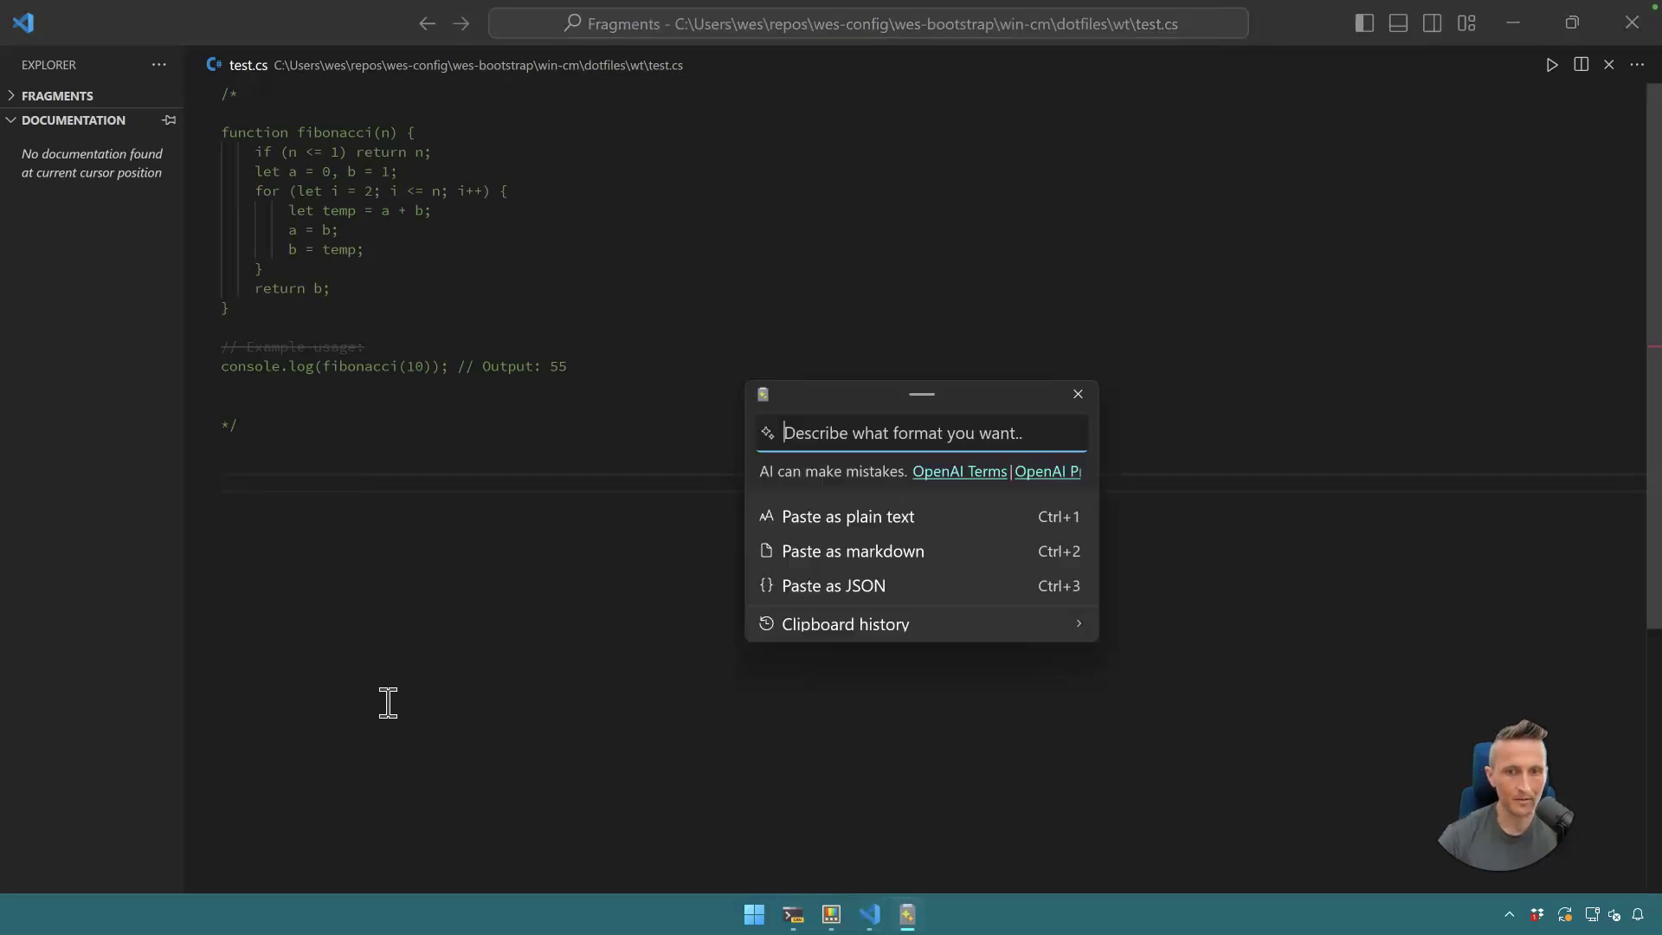
{"action": "type", "text": "paste as c#"}
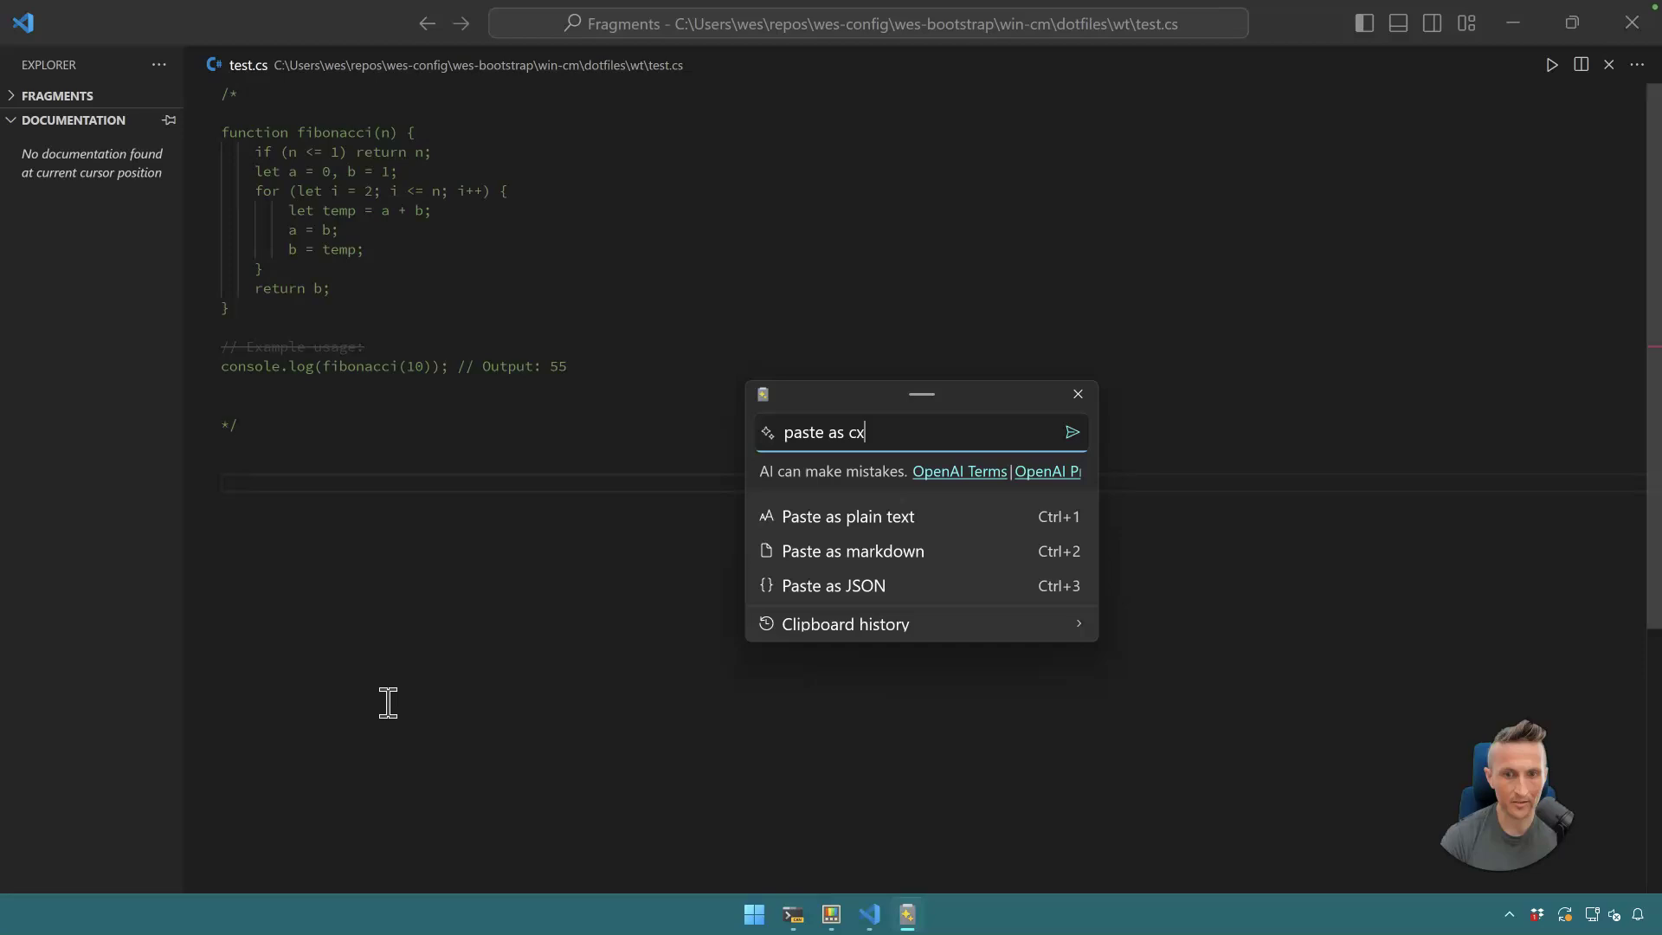
{"action": "key", "text": "Return"}
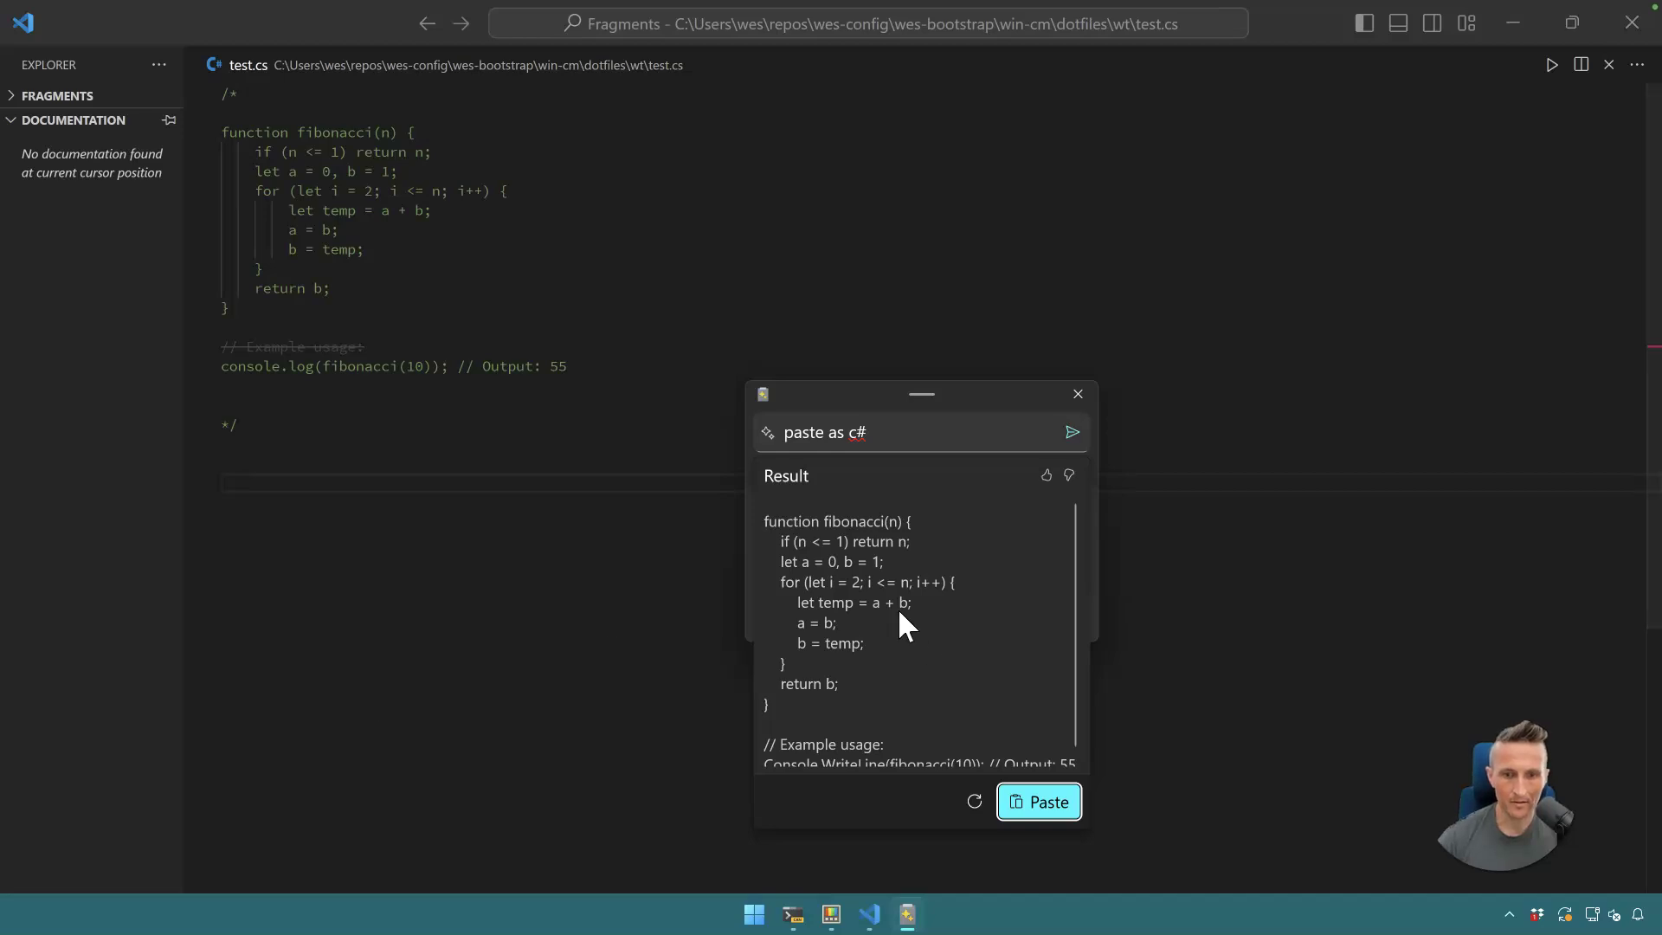
{"action": "scroll", "coordinate": [897, 608], "scroll_direction": "down", "scroll_amount": 1}
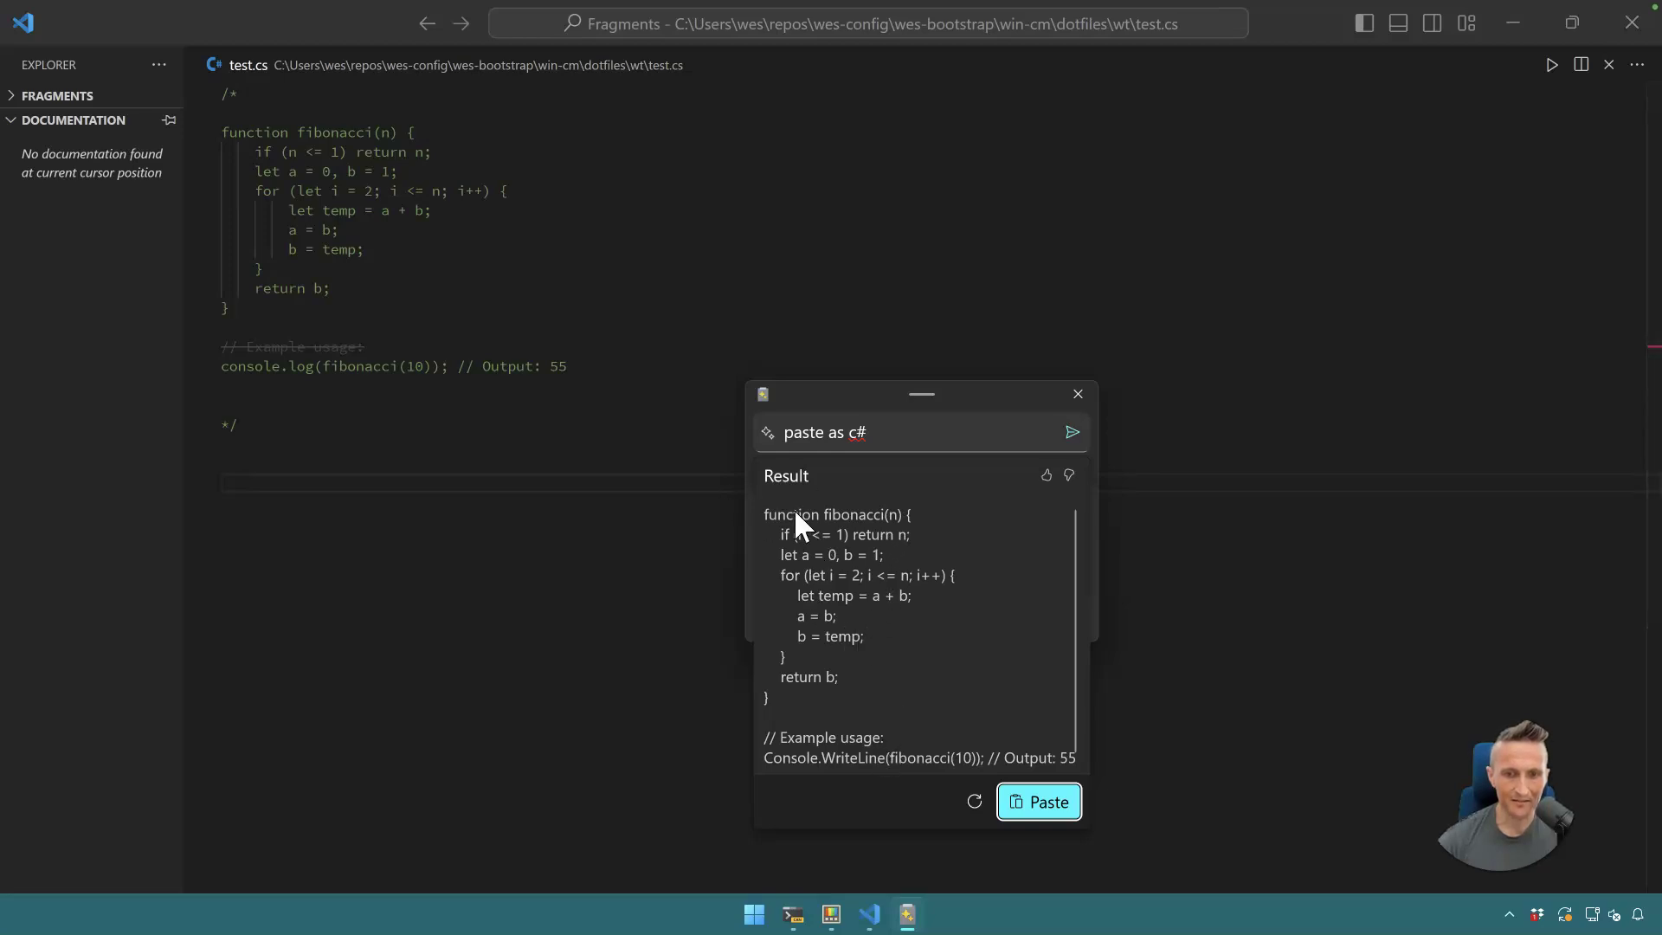
Step: Revise the AI prompt to 'paste javascript as c#' and paste the resulting C# Fibonacci code
{"action": "left_click", "coordinate": [829, 432]}
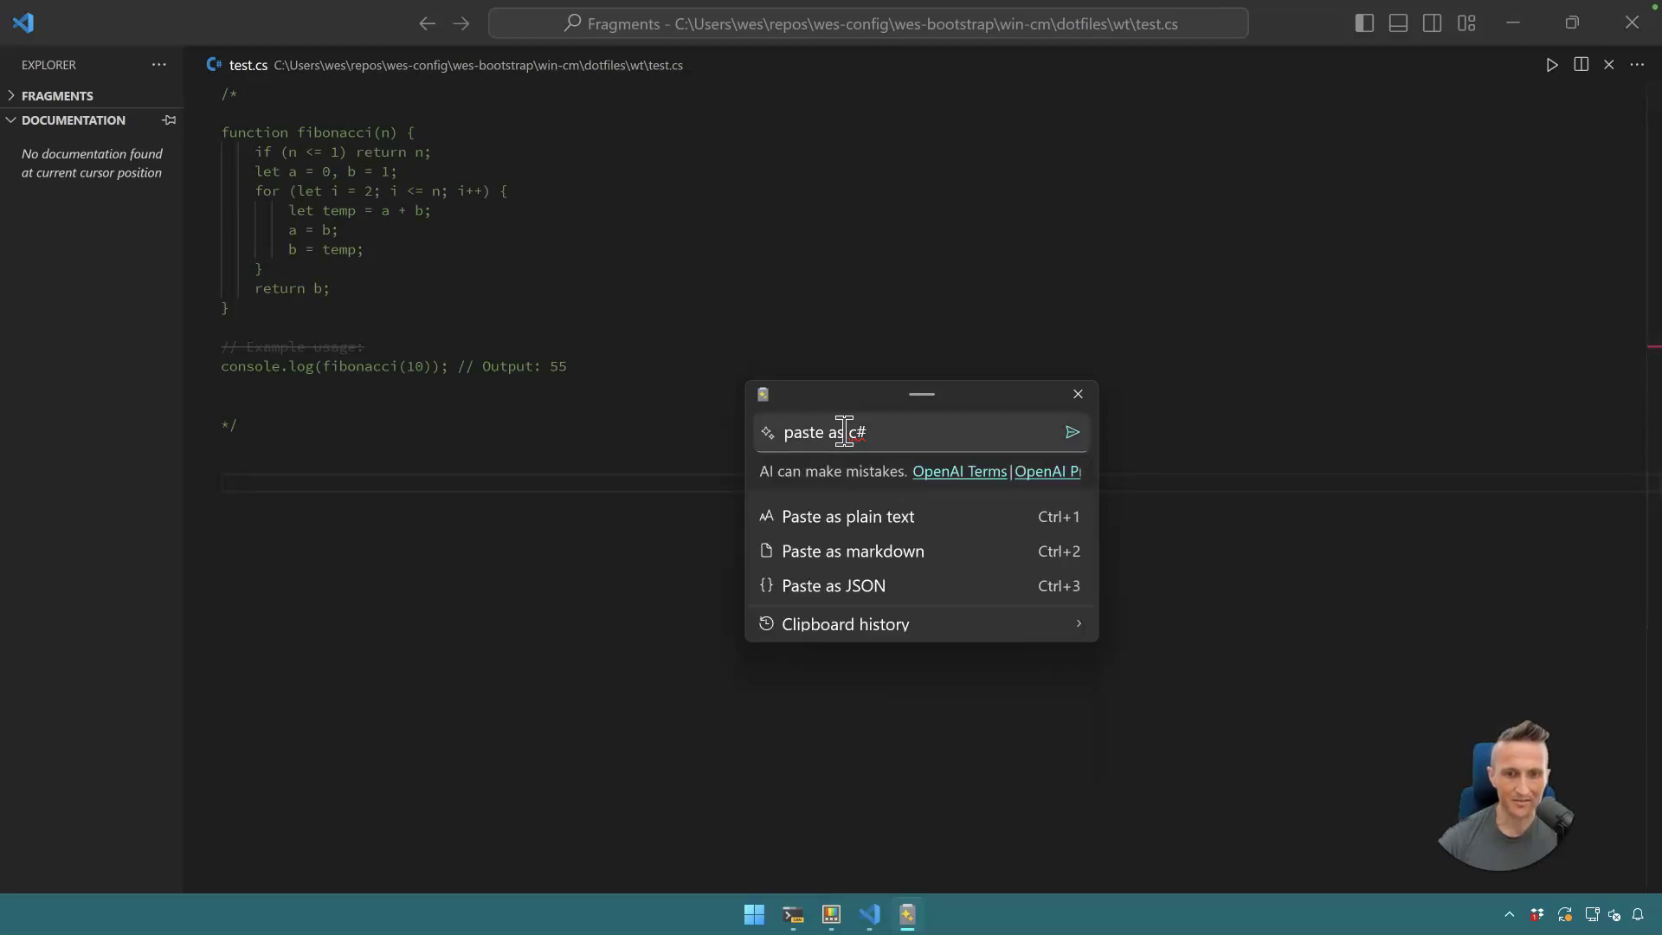
{"action": "type", "text": "javascript"}
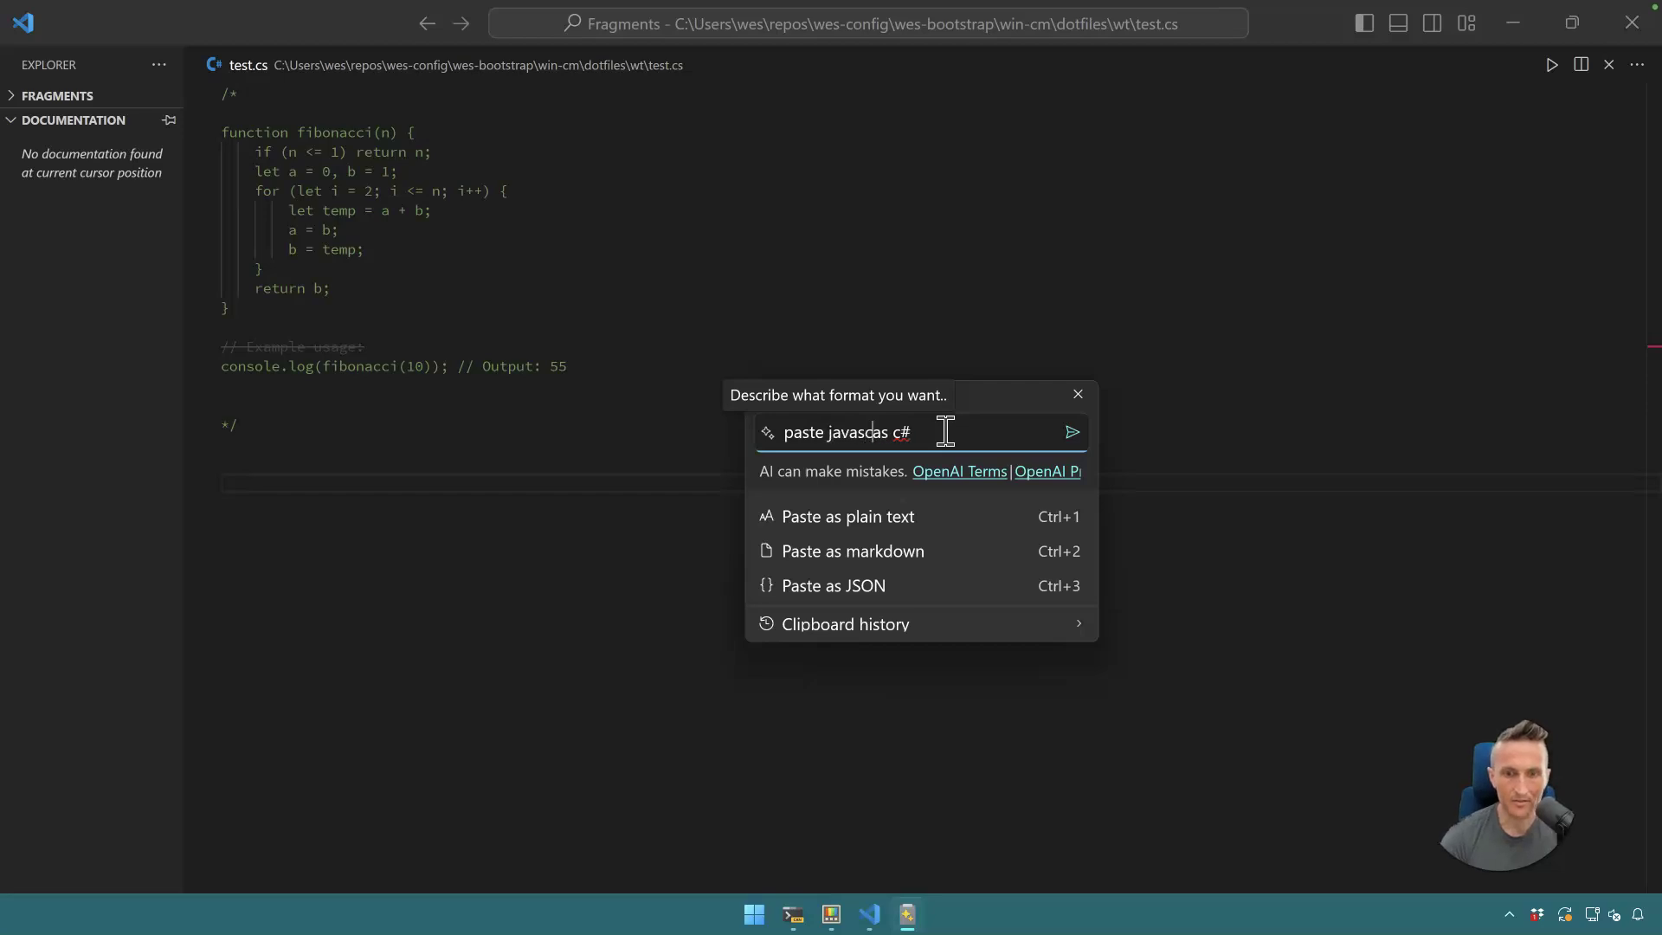
{"action": "key", "text": "Return"}
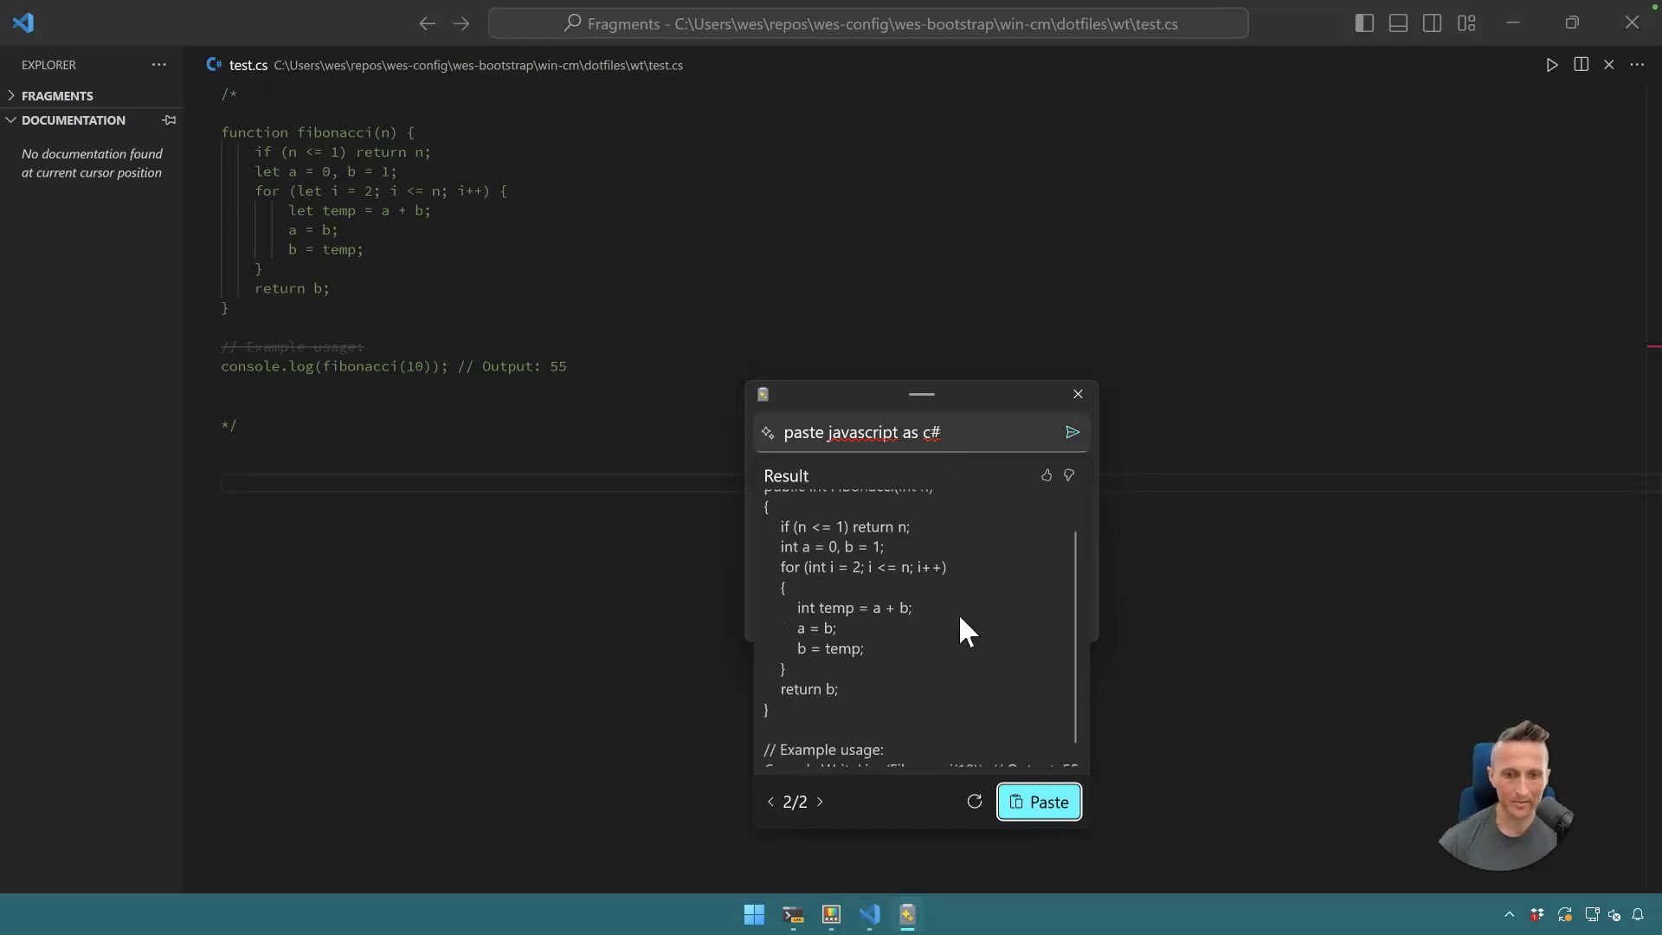
{"action": "left_click", "coordinate": [1039, 791]}
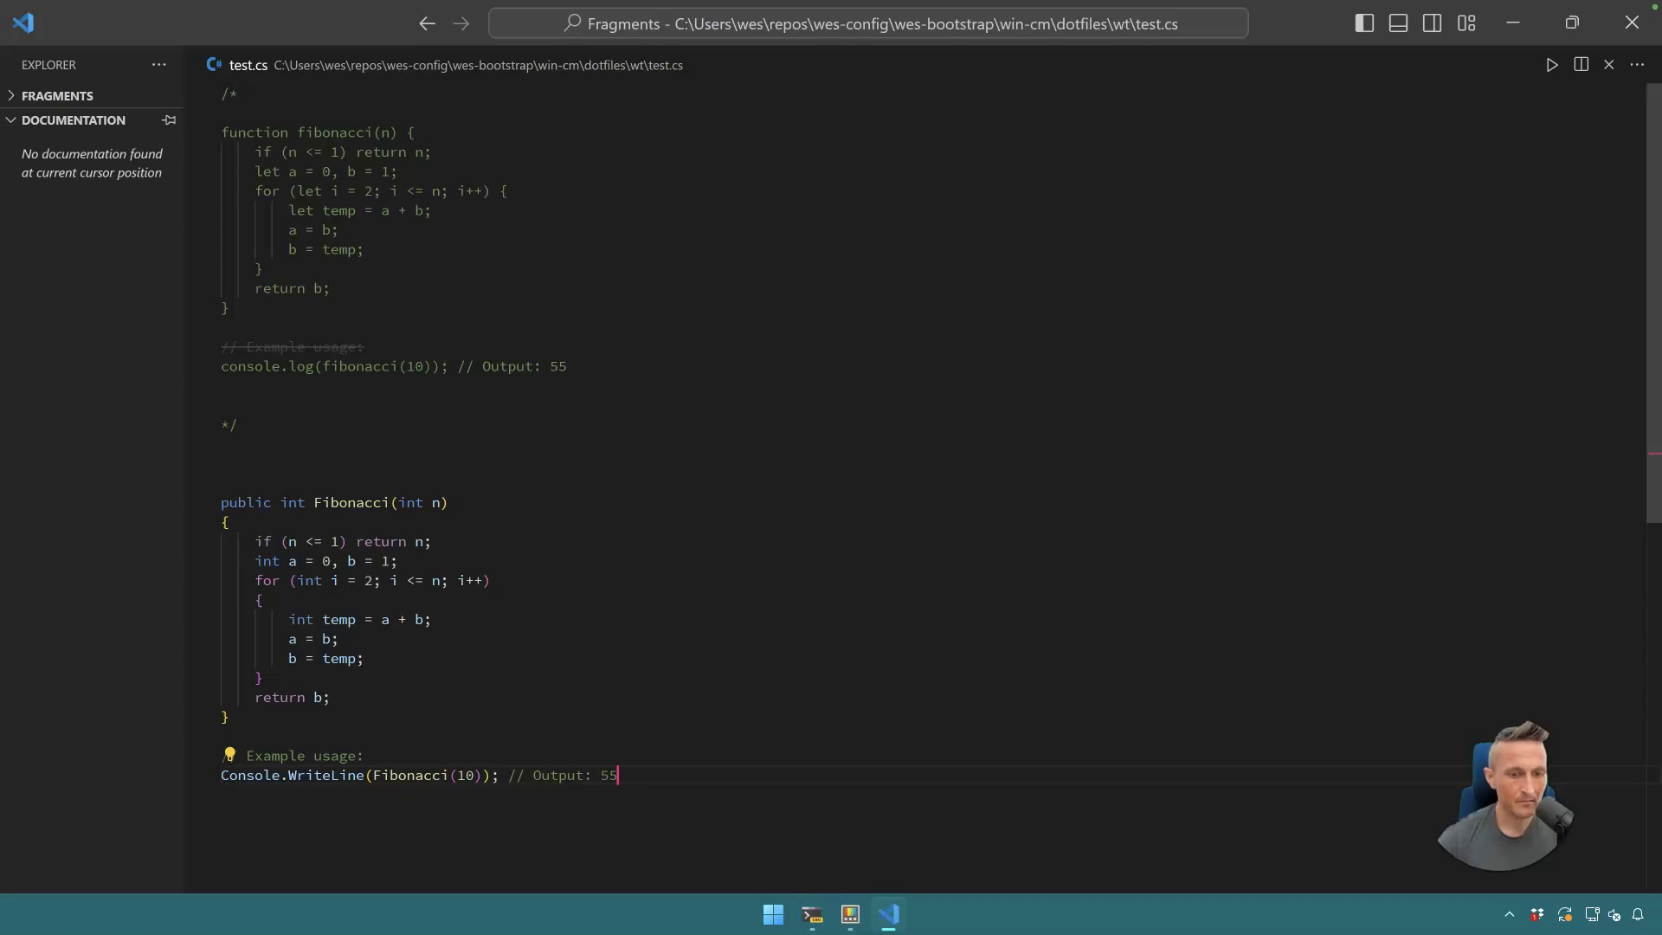
Step: List the globally installed .NET tools with 'dotnet tool list -g' in PowerShell
{"action": "key", "text": "alt+Tab"}
{"action": "type", "text": "dotnet tool list -g"}
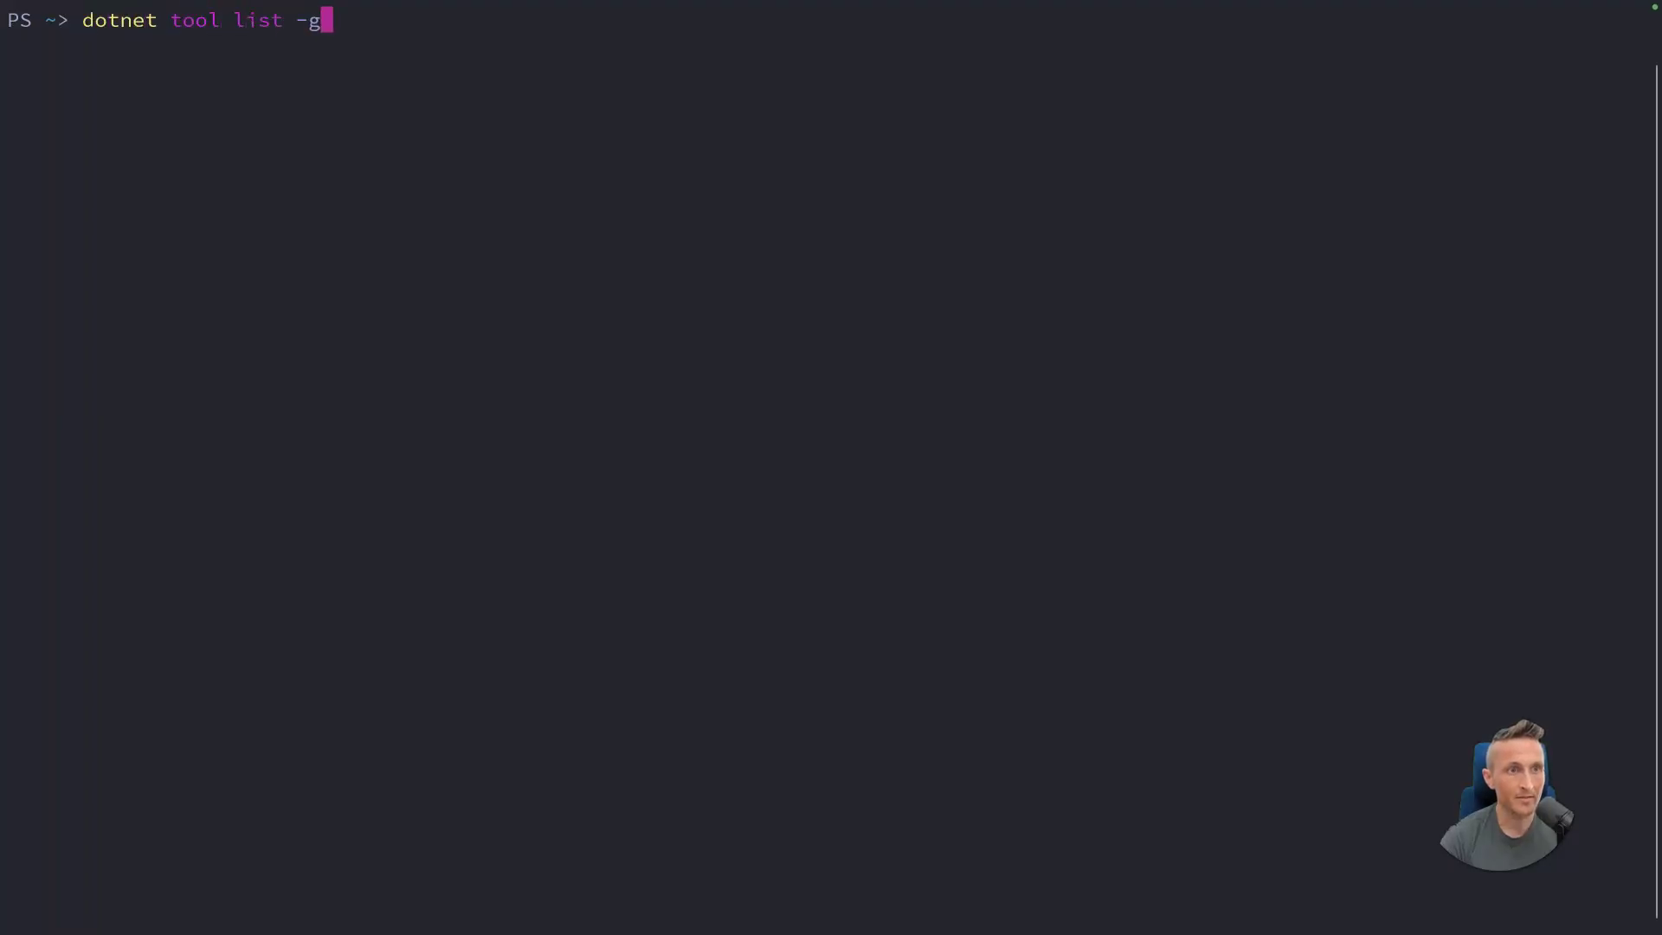
{"action": "key", "text": "Return"}
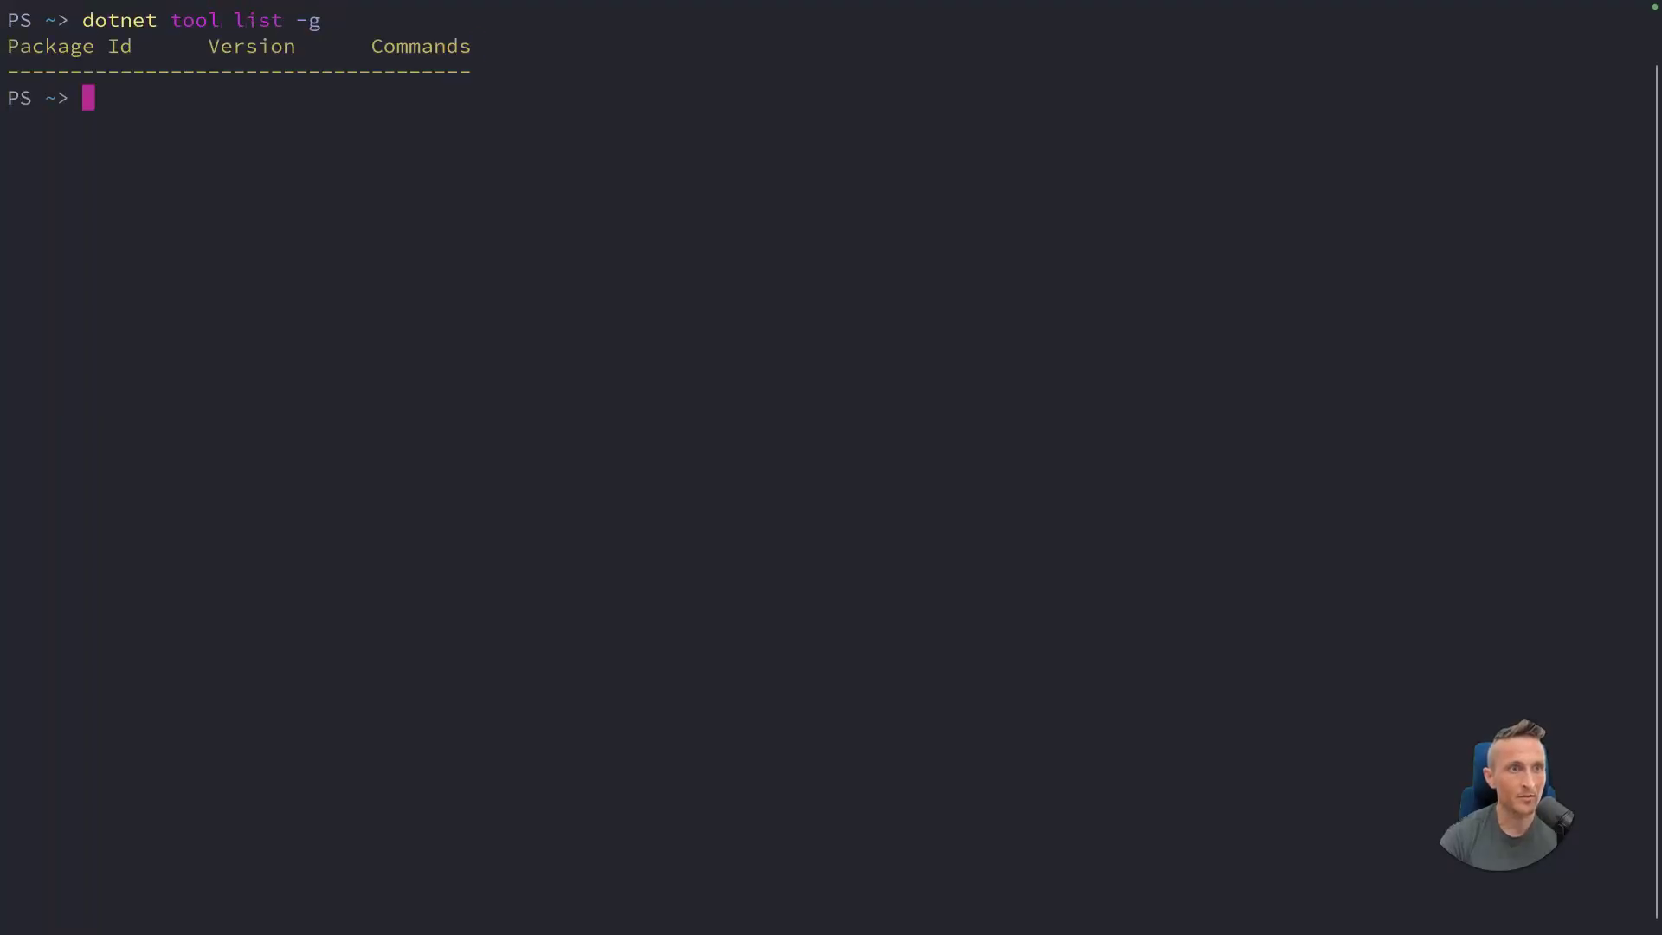
Step: Install dotnet-script 1.5.0 globally with 'dotnet tool install -g dotnet-script', then clear the terminal
{"action": "key", "text": "Up"}
{"action": "key", "text": "BackSpace"}
{"action": "key", "text": "BackSpace"}
{"action": "key", "text": "BackSpace"}
{"action": "key", "text": "BackSpace"}
{"action": "key", "text": "BackSpace"}
{"action": "key", "text": "BackSpace"}
{"action": "key", "text": "BackSpace"}
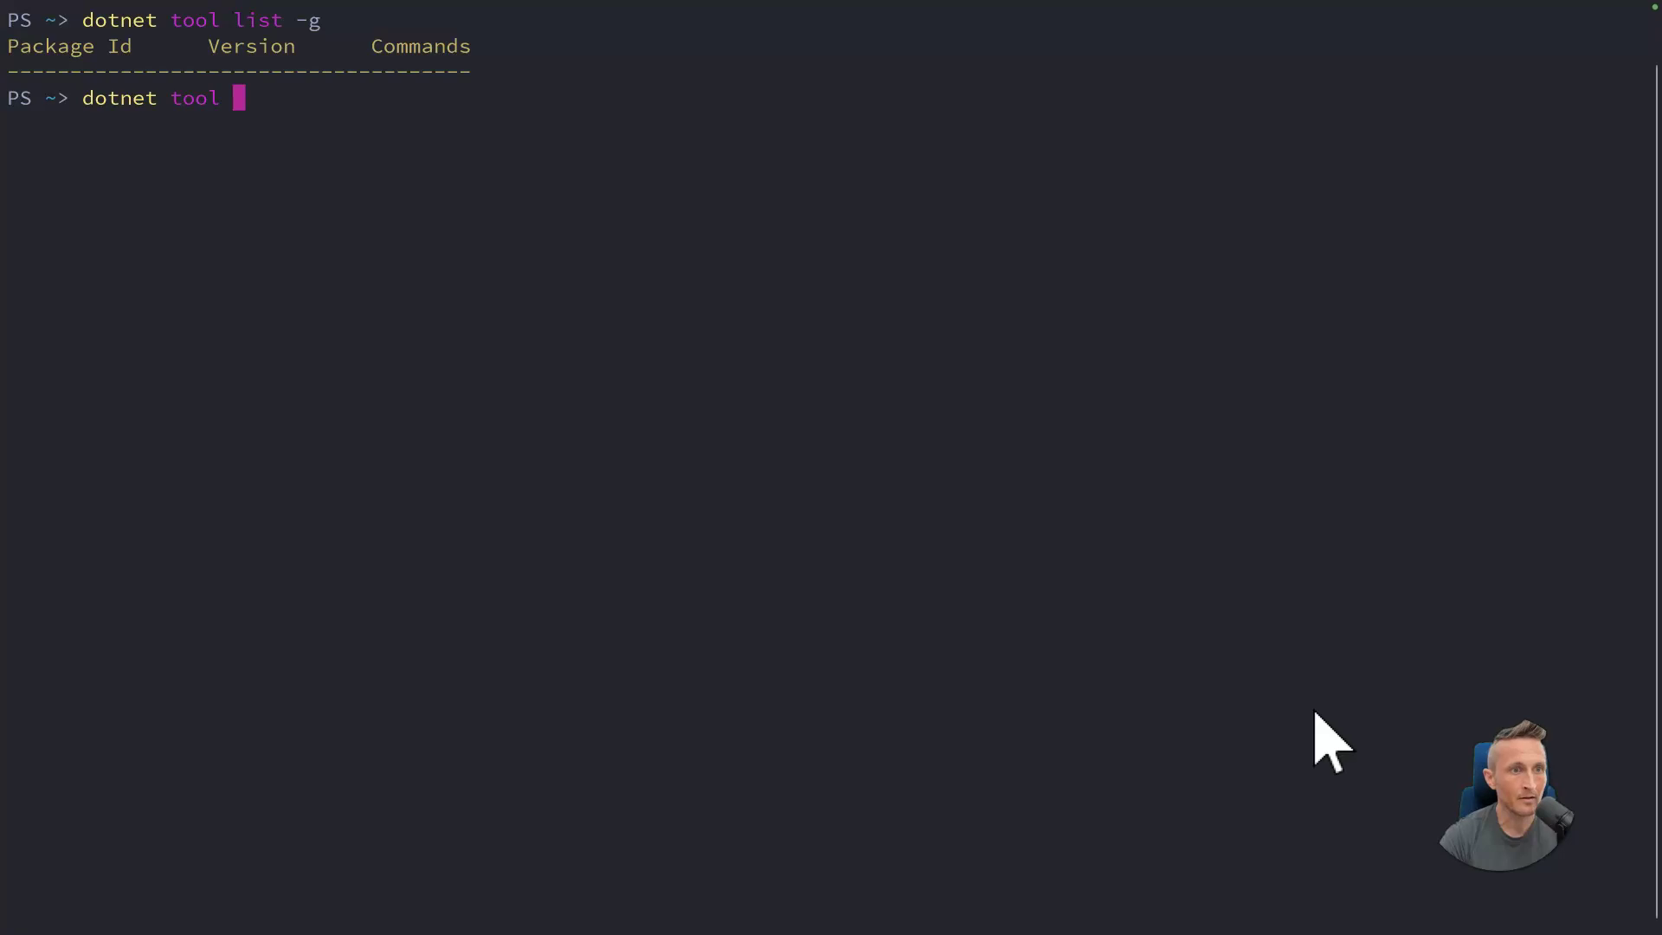
{"action": "type", "text": "install -g"}
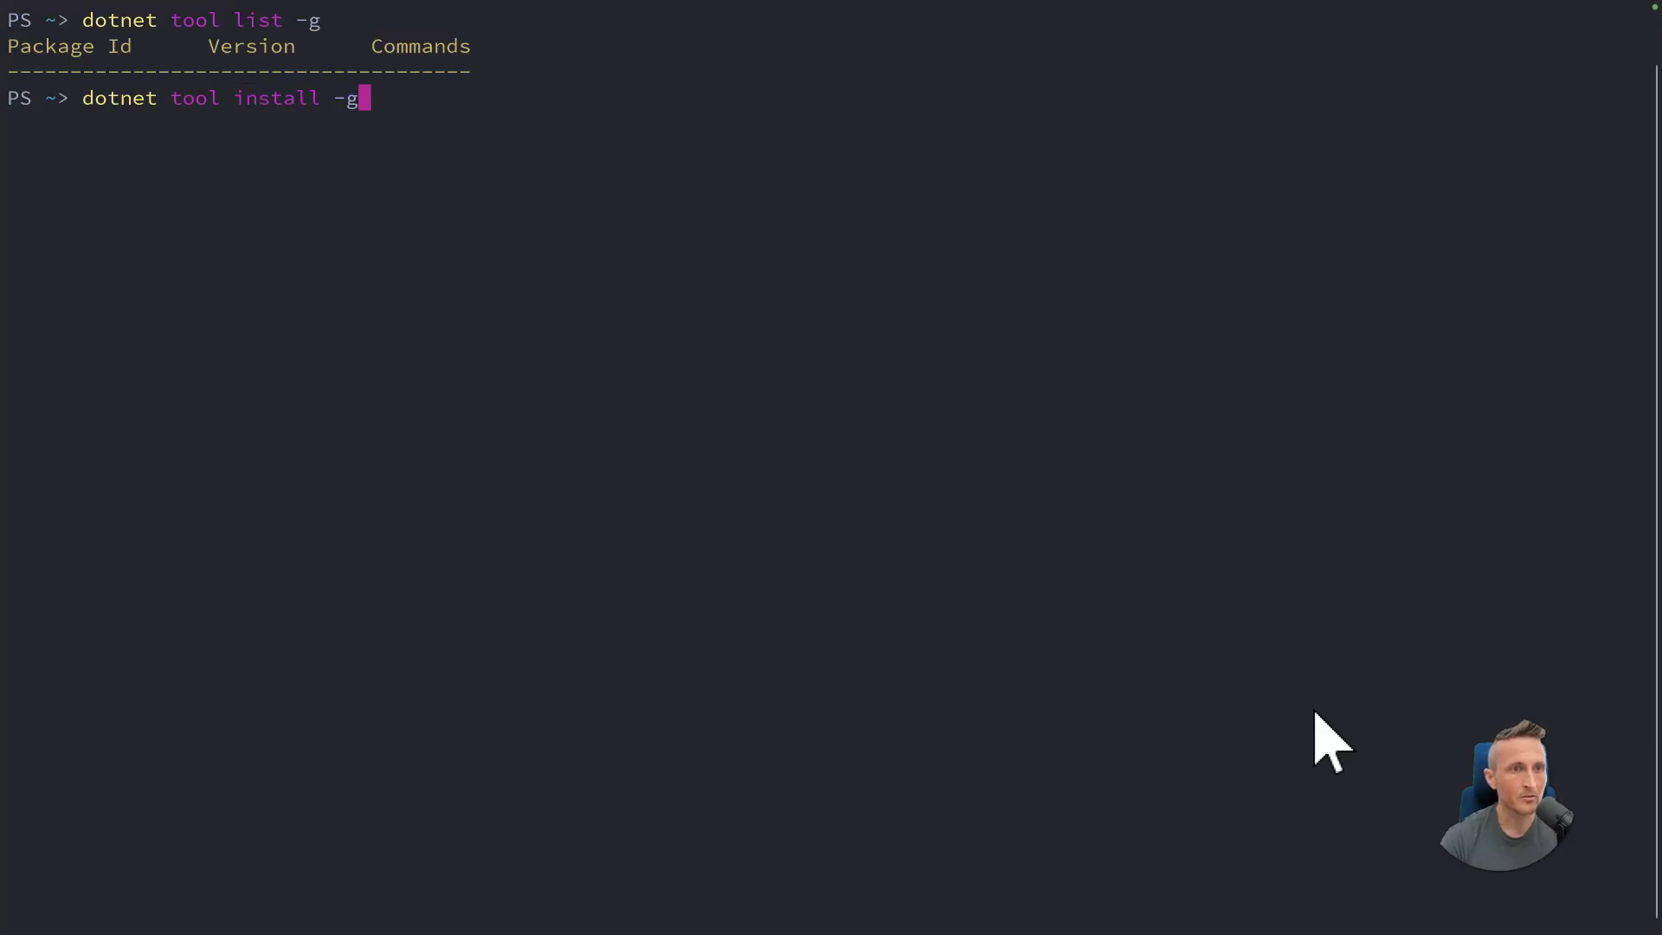
{"action": "type", "text": " dotnet-script"}
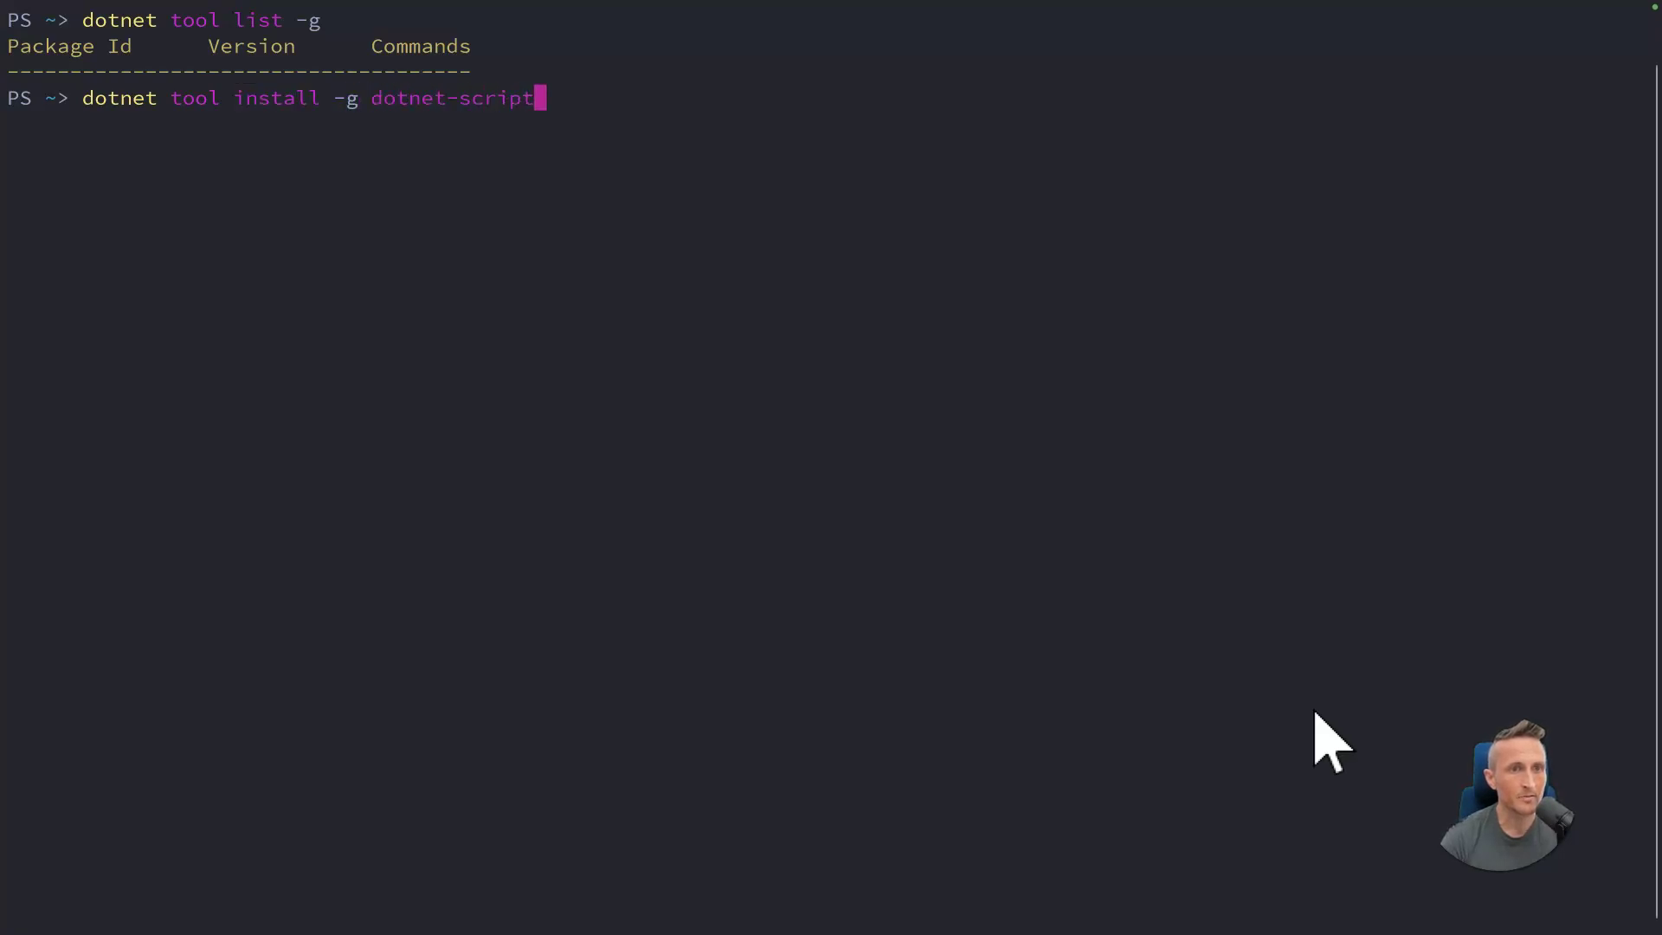
{"action": "key", "text": "Return"}
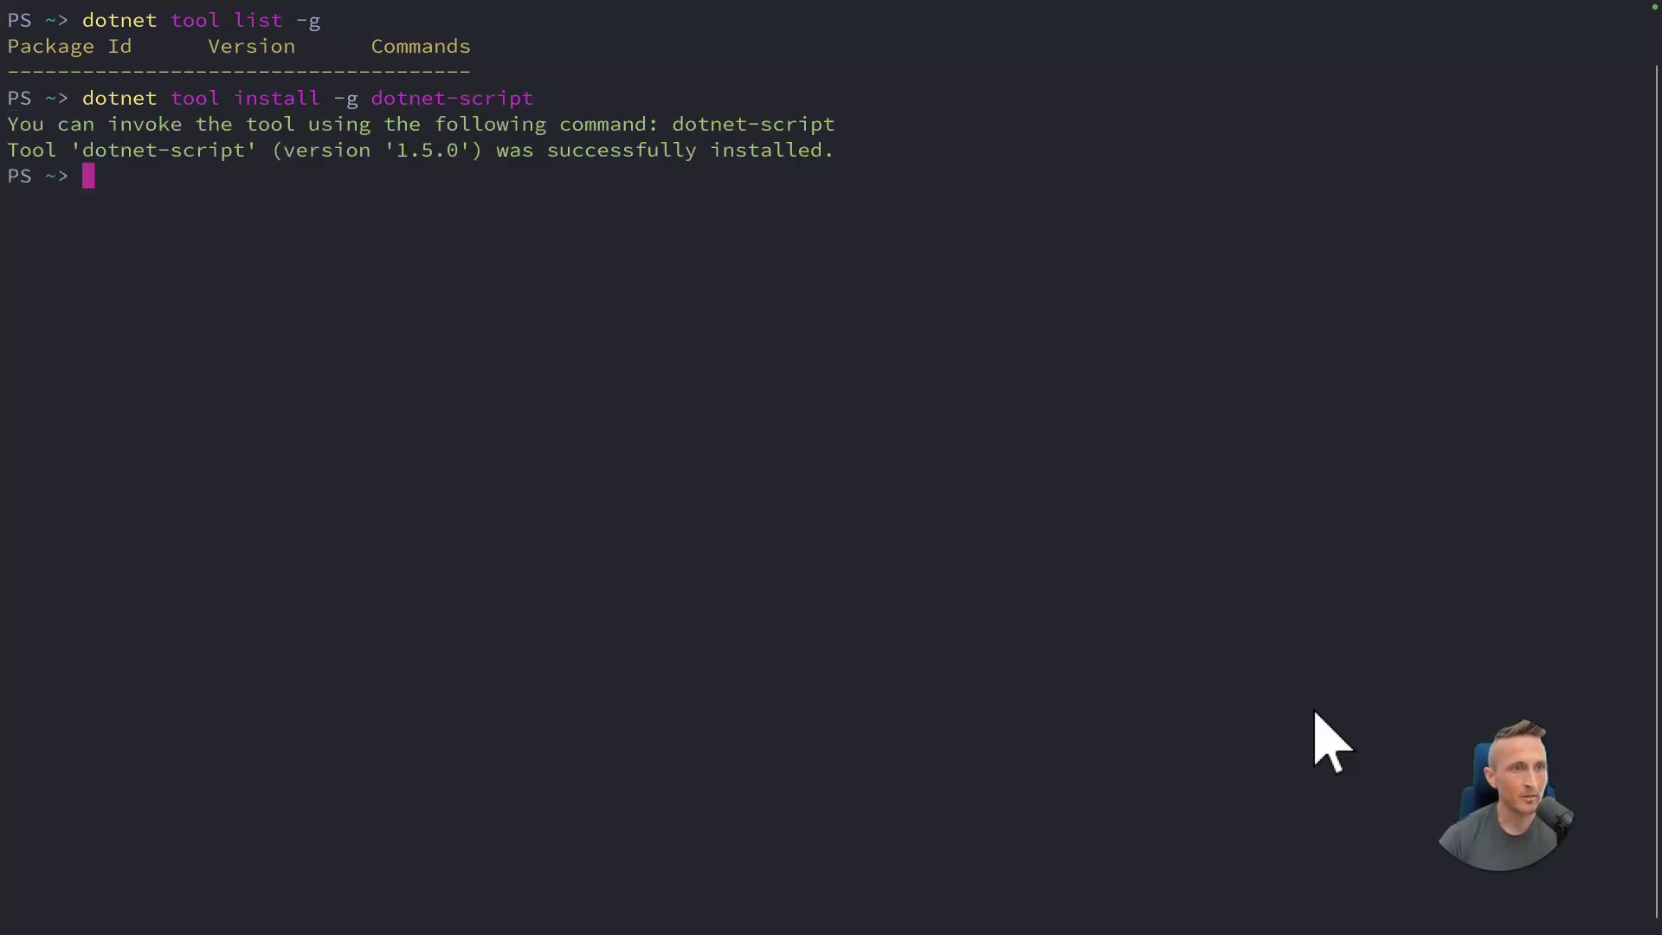
{"action": "key", "text": "ctrl+l"}
{"action": "key", "text": "alt+Tab"}
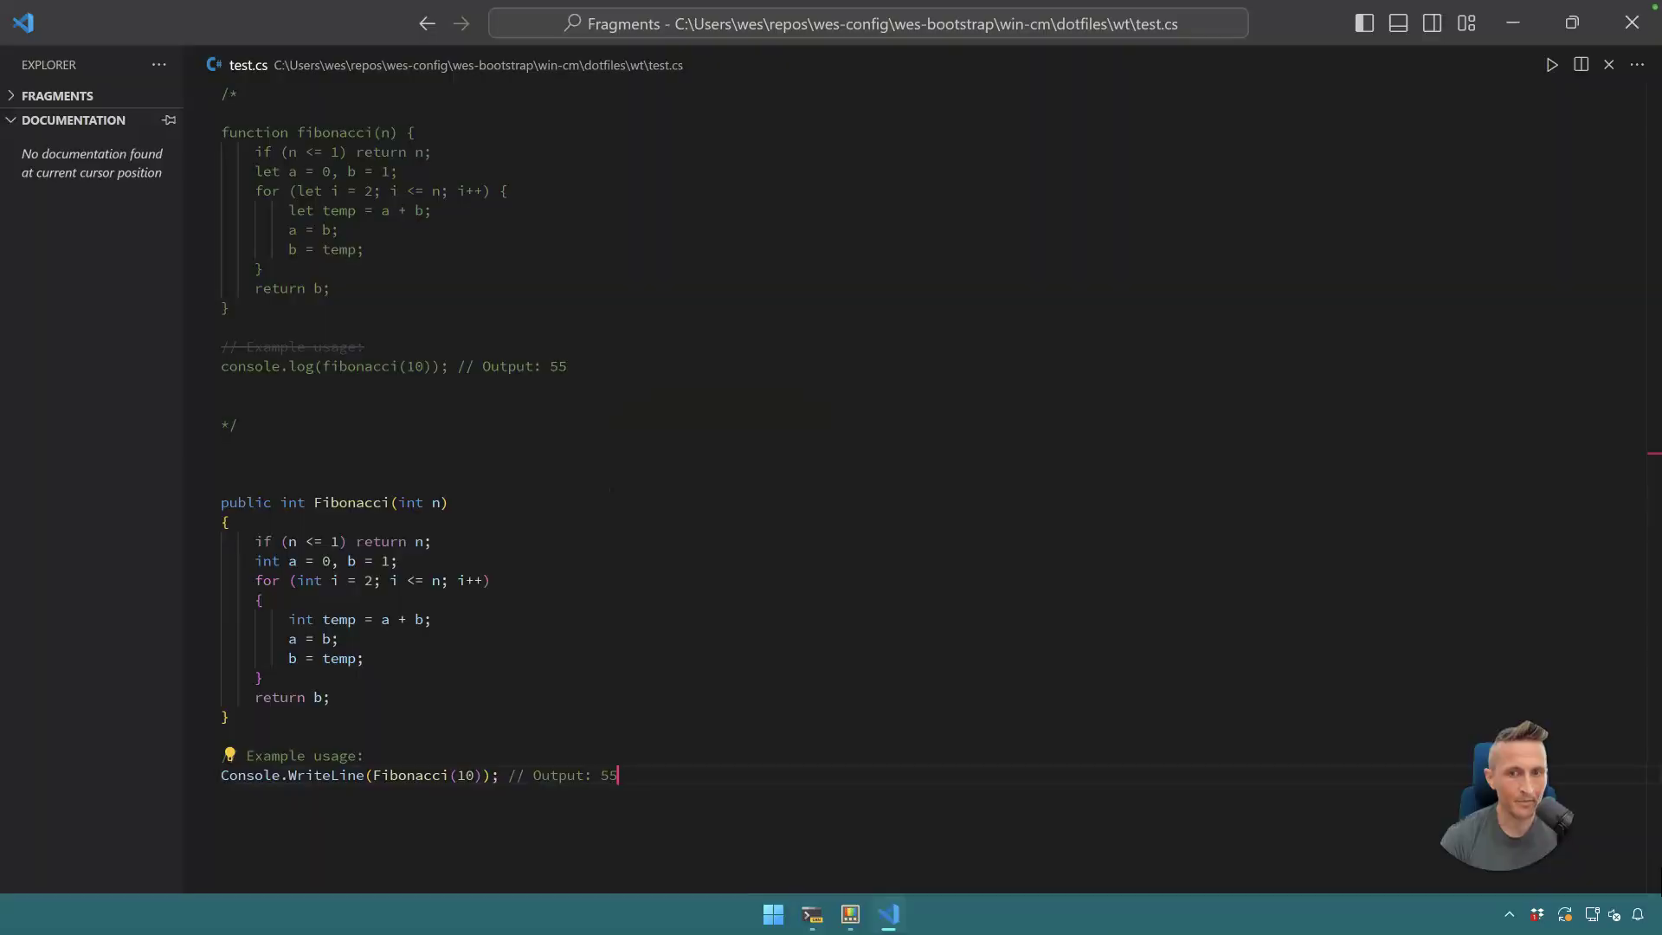
Step: Copy test.cs's path, cd into its wt folder, and list the folder contents
{"action": "key", "text": "ctrl+shift+p"}
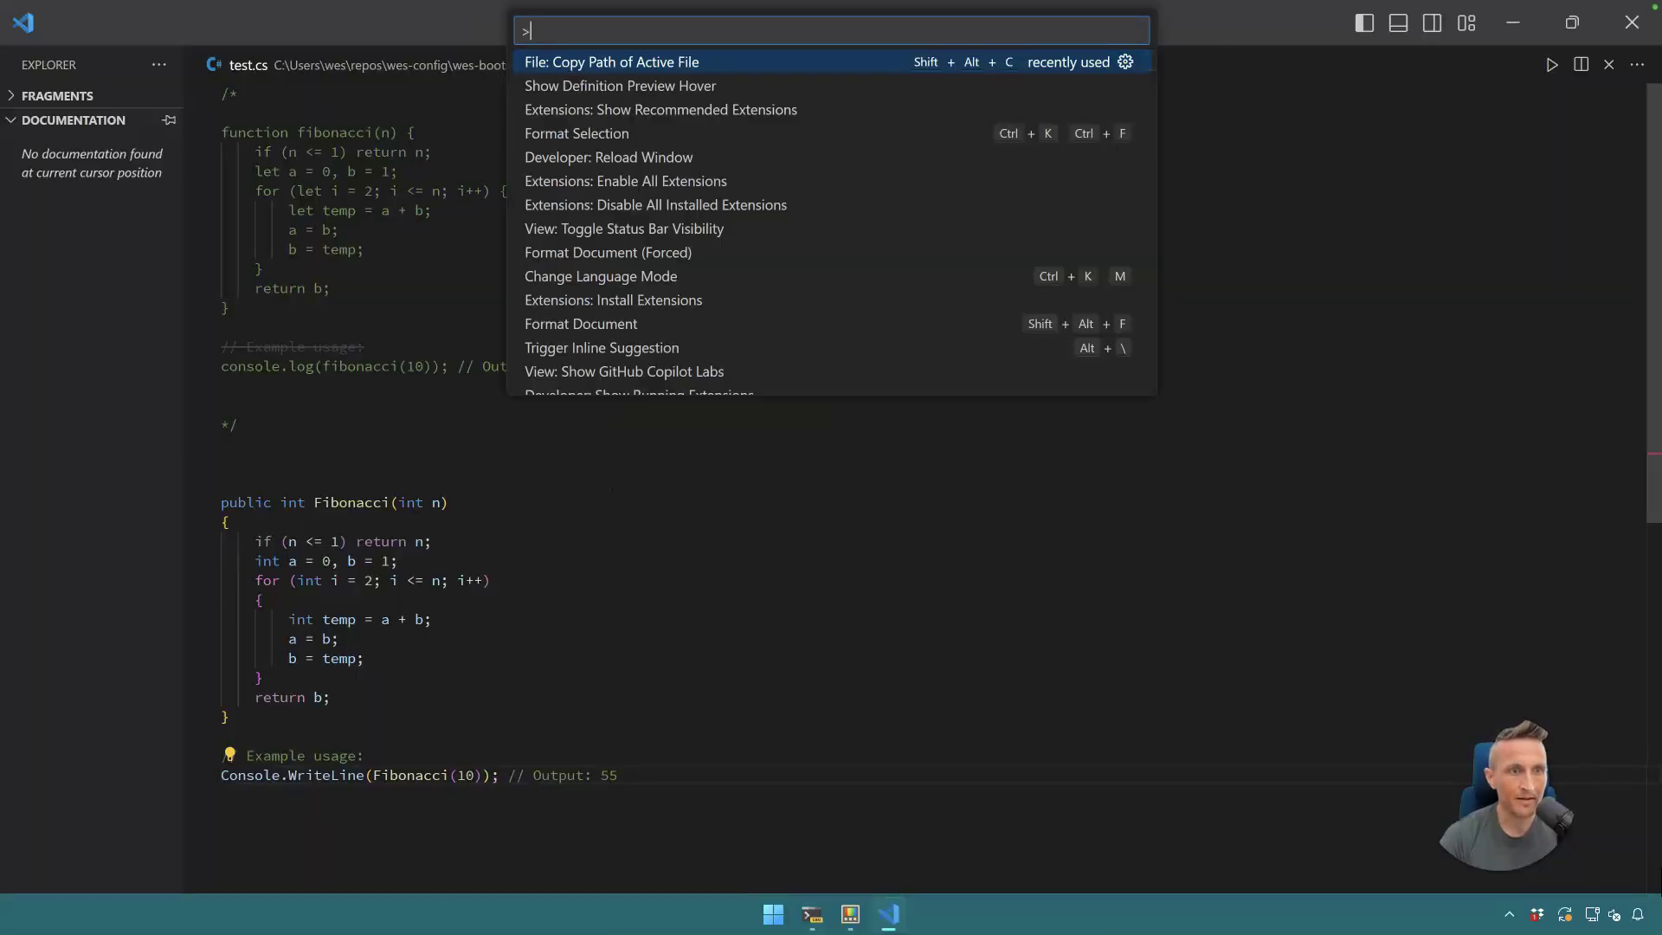
{"action": "key", "text": "Escape"}
{"action": "key", "text": "alt+Tab"}
{"action": "type", "text": "cd"}
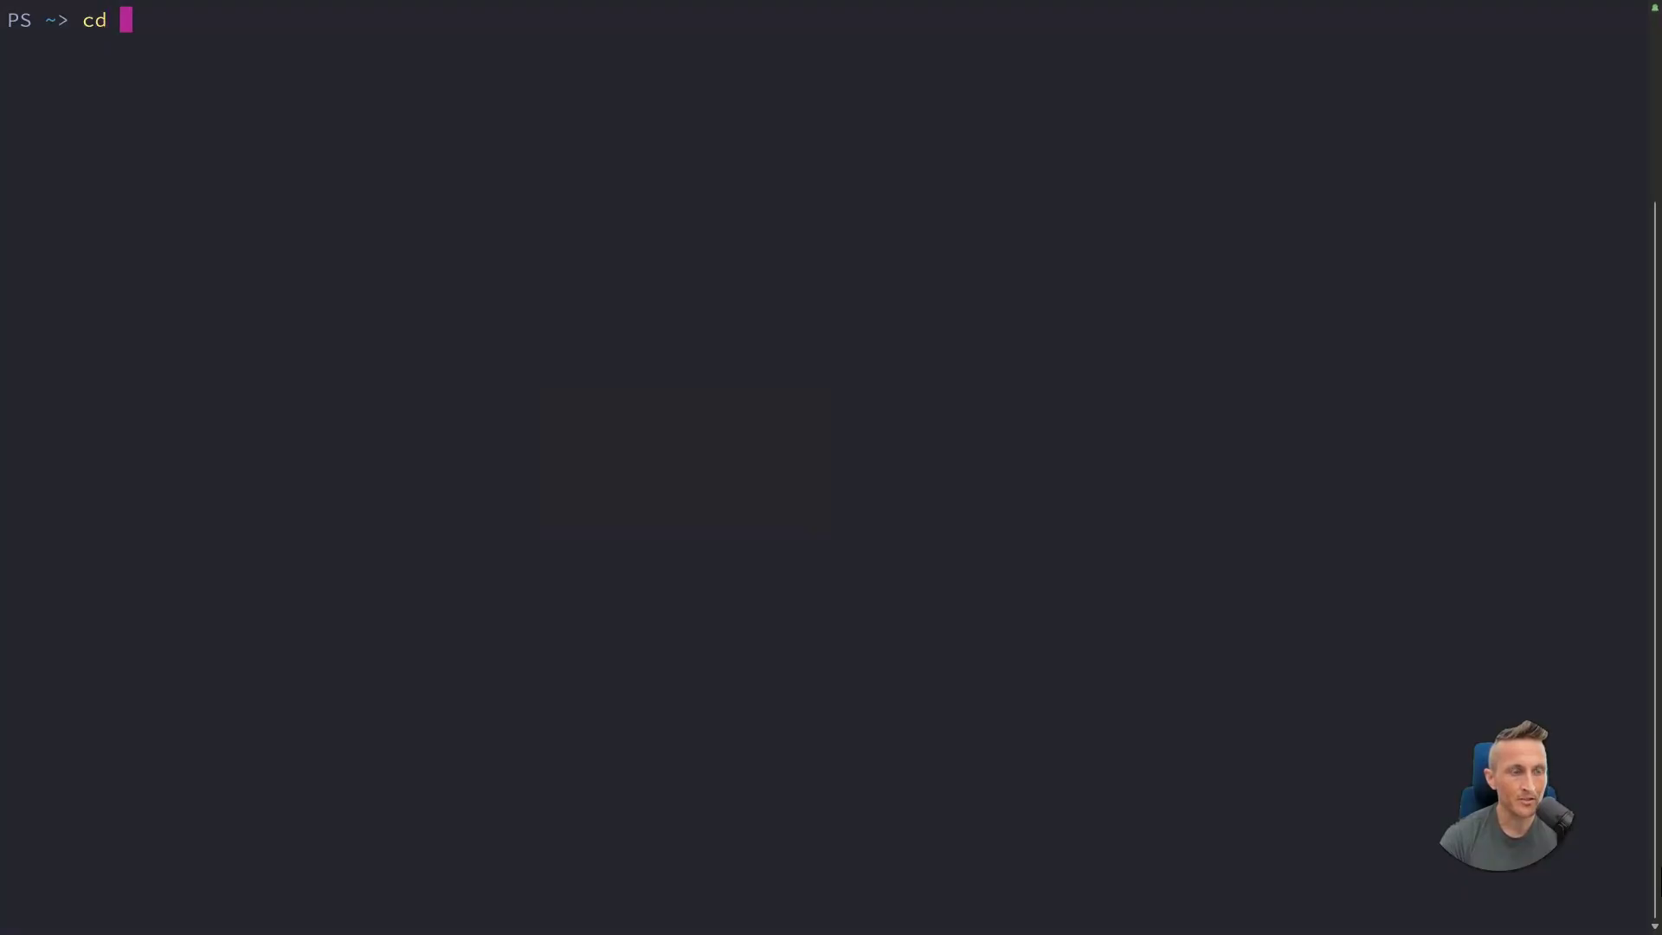
{"action": "type", "text": "\"C:\\Users\\wes\\repos\\wes-config\\wes-bootstrap\\win-cm\\dotfiles\\wt\\test.cs\""}
{"action": "key", "text": "BackSpace"}
{"action": "key", "text": "BackSpace"}
{"action": "key", "text": "BackSpace"}
{"action": "key", "text": "BackSpace"}
{"action": "key", "text": "BackSpace"}
{"action": "key", "text": "BackSpace"}
{"action": "key", "text": "BackSpace"}
{"action": "key", "text": "BackSpace"}
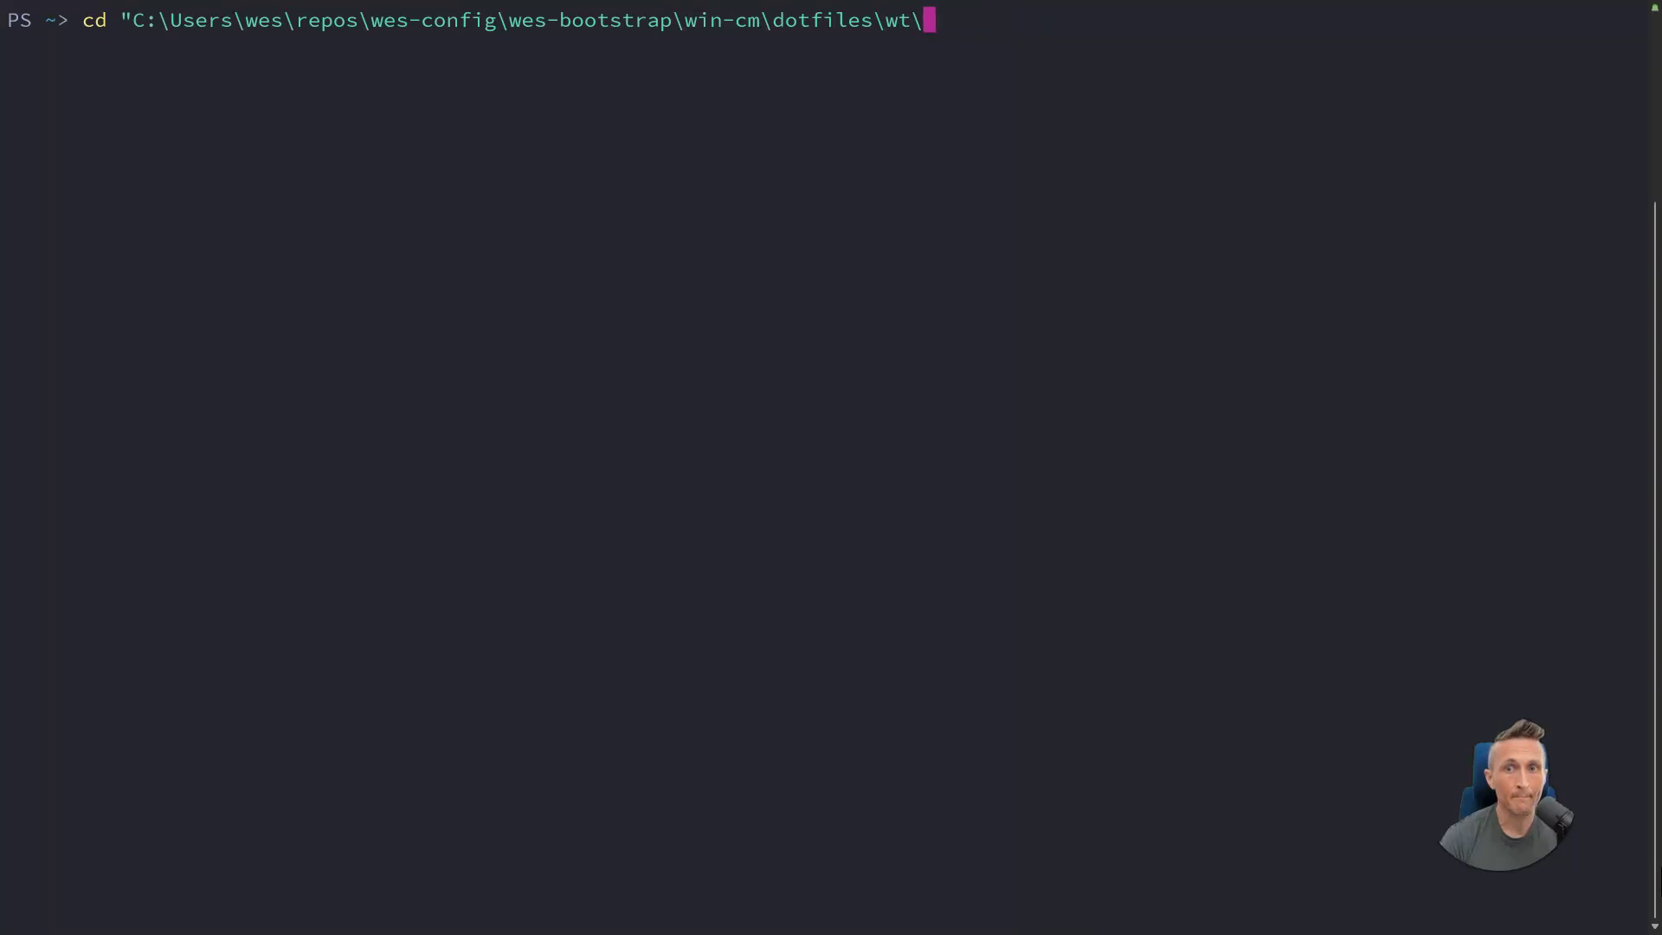
{"action": "type", "text": "\""}
{"action": "key", "text": "Return"}
{"action": "type", "text": "ls"}
{"action": "key", "text": "Return"}
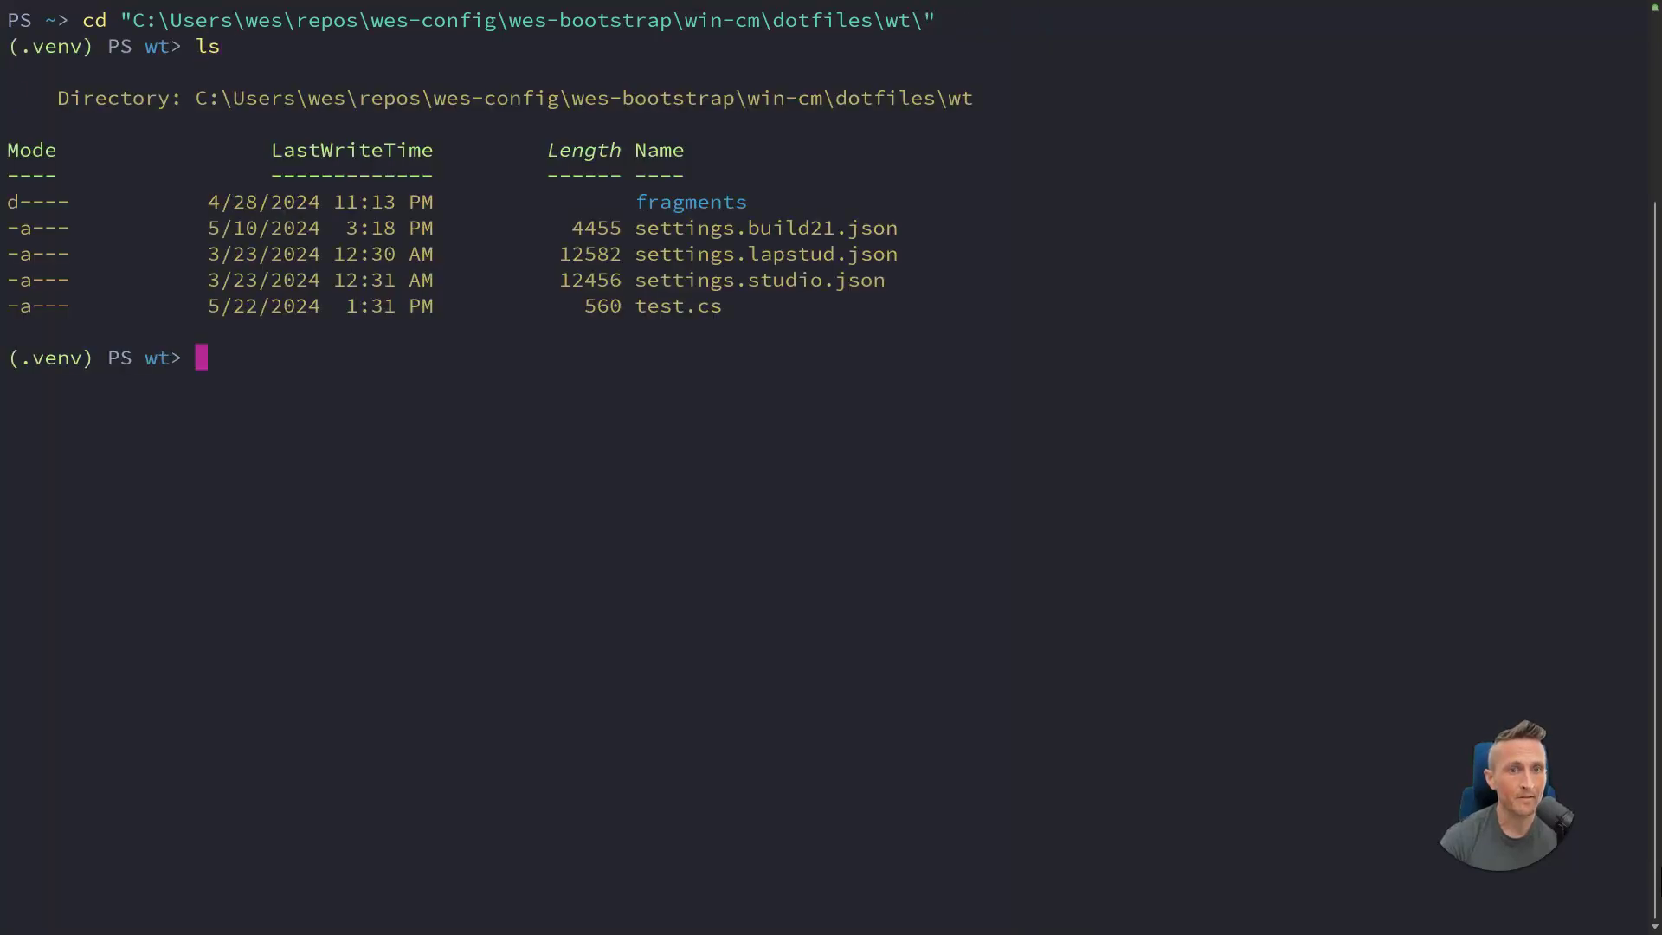
Step: Run 'dotnet script test.cs', which prints 55
{"action": "key", "text": "ctrl+l"}
{"action": "type", "text": "do"}
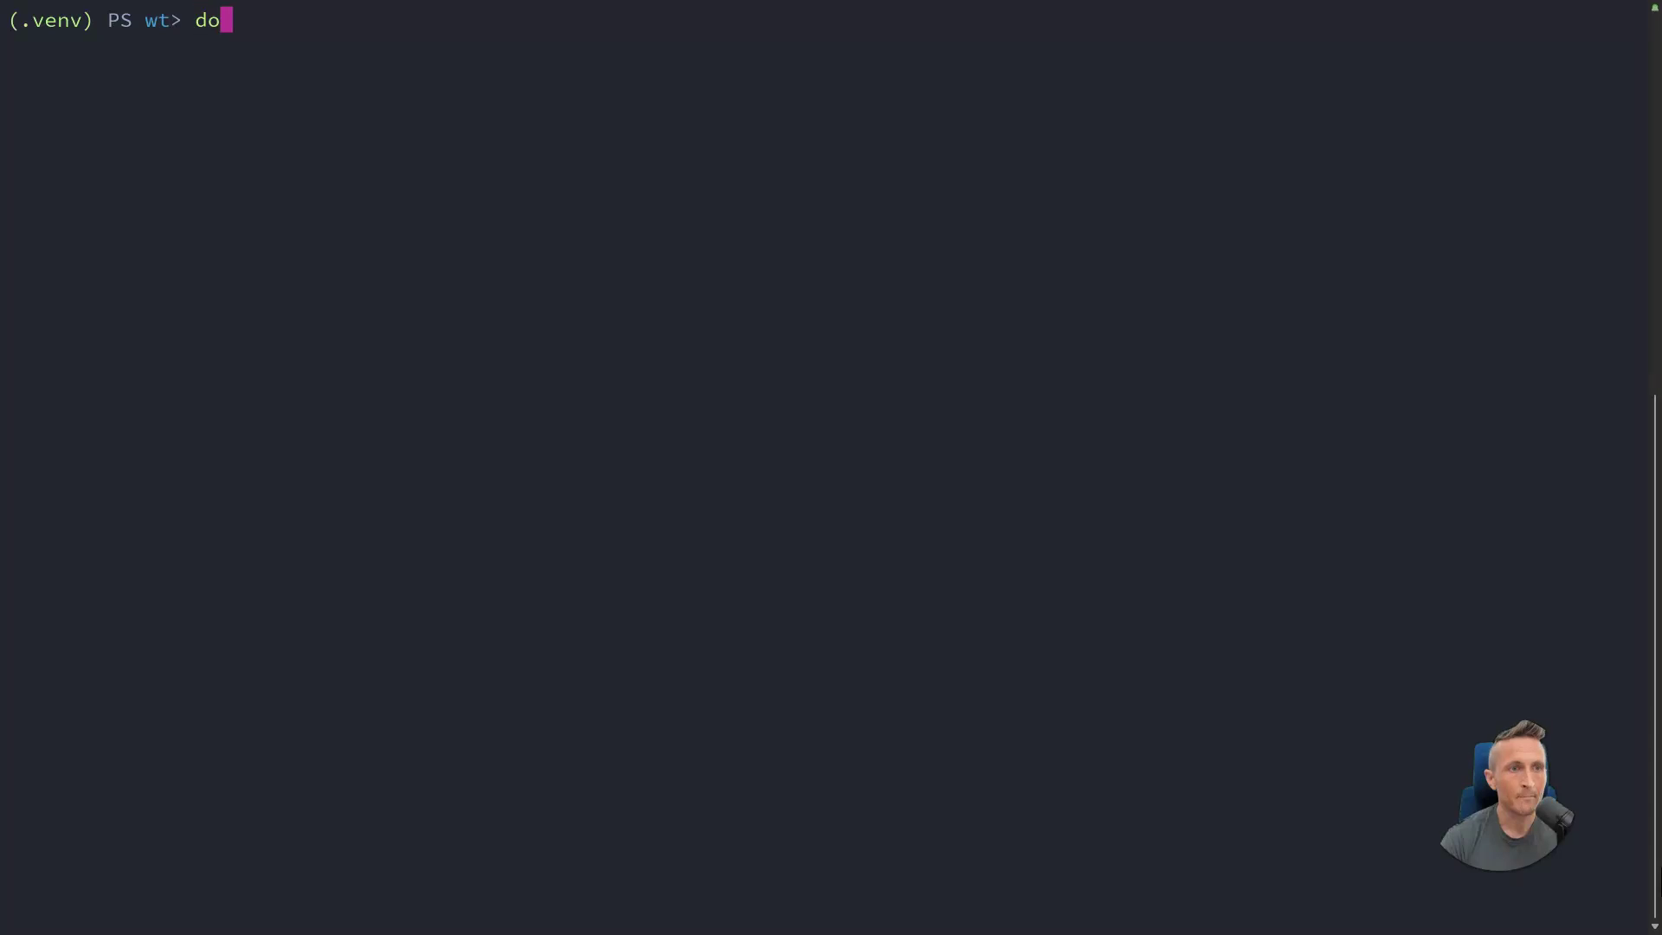
{"action": "type", "text": "tnet script test.cs"}
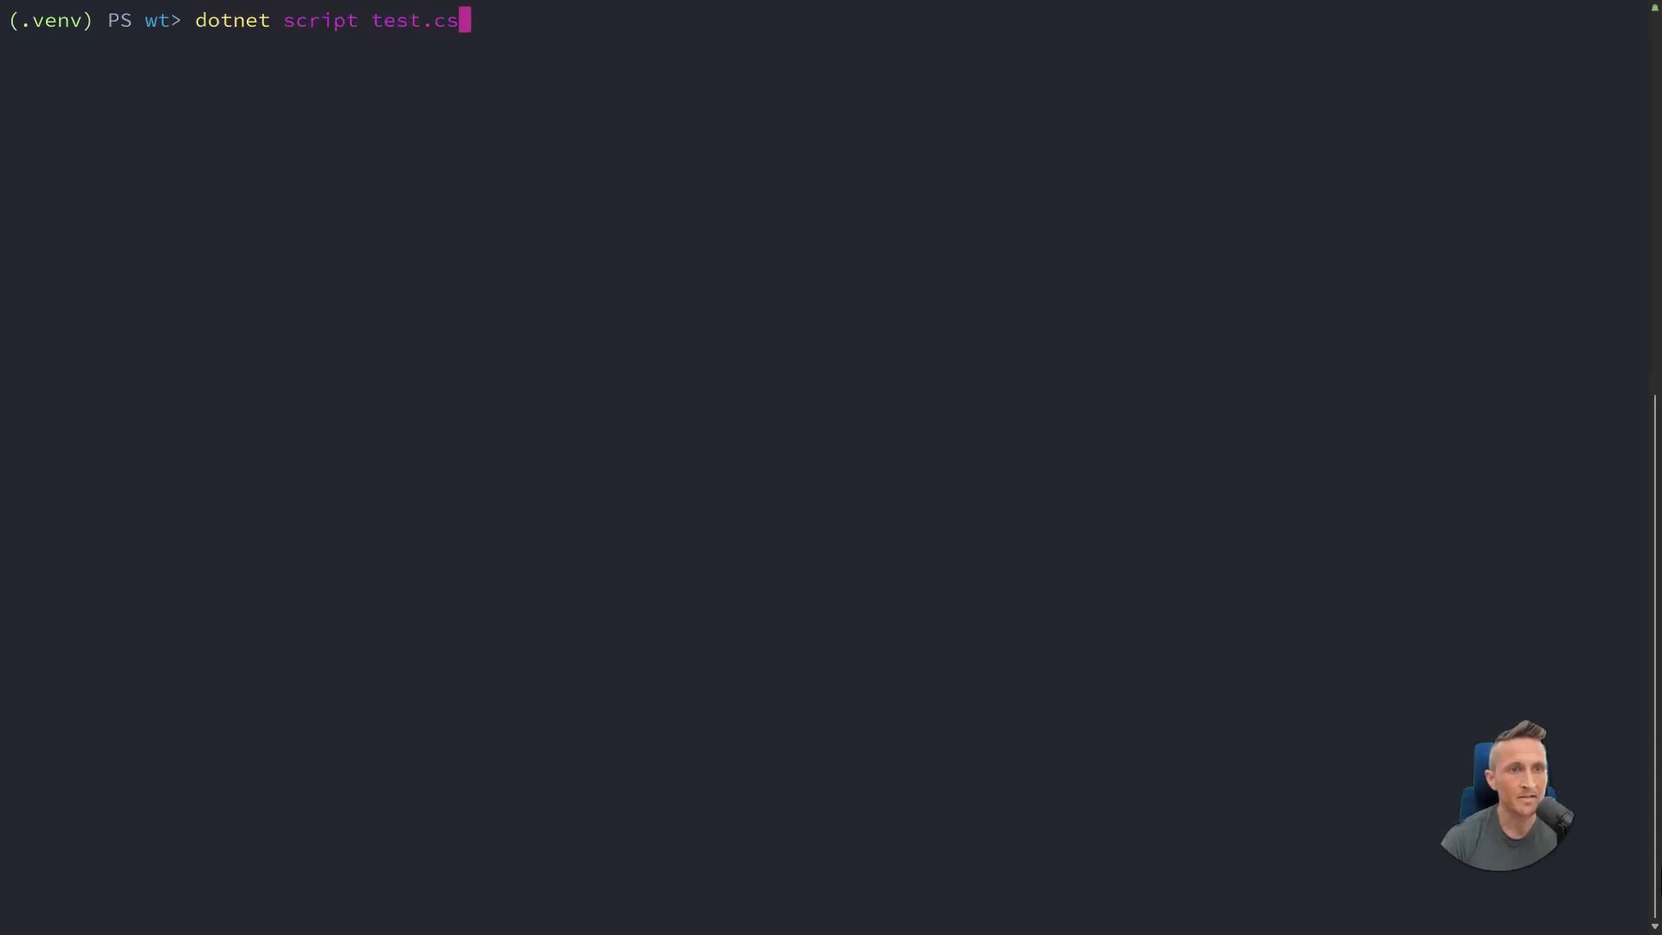
{"action": "key", "text": "Return"}
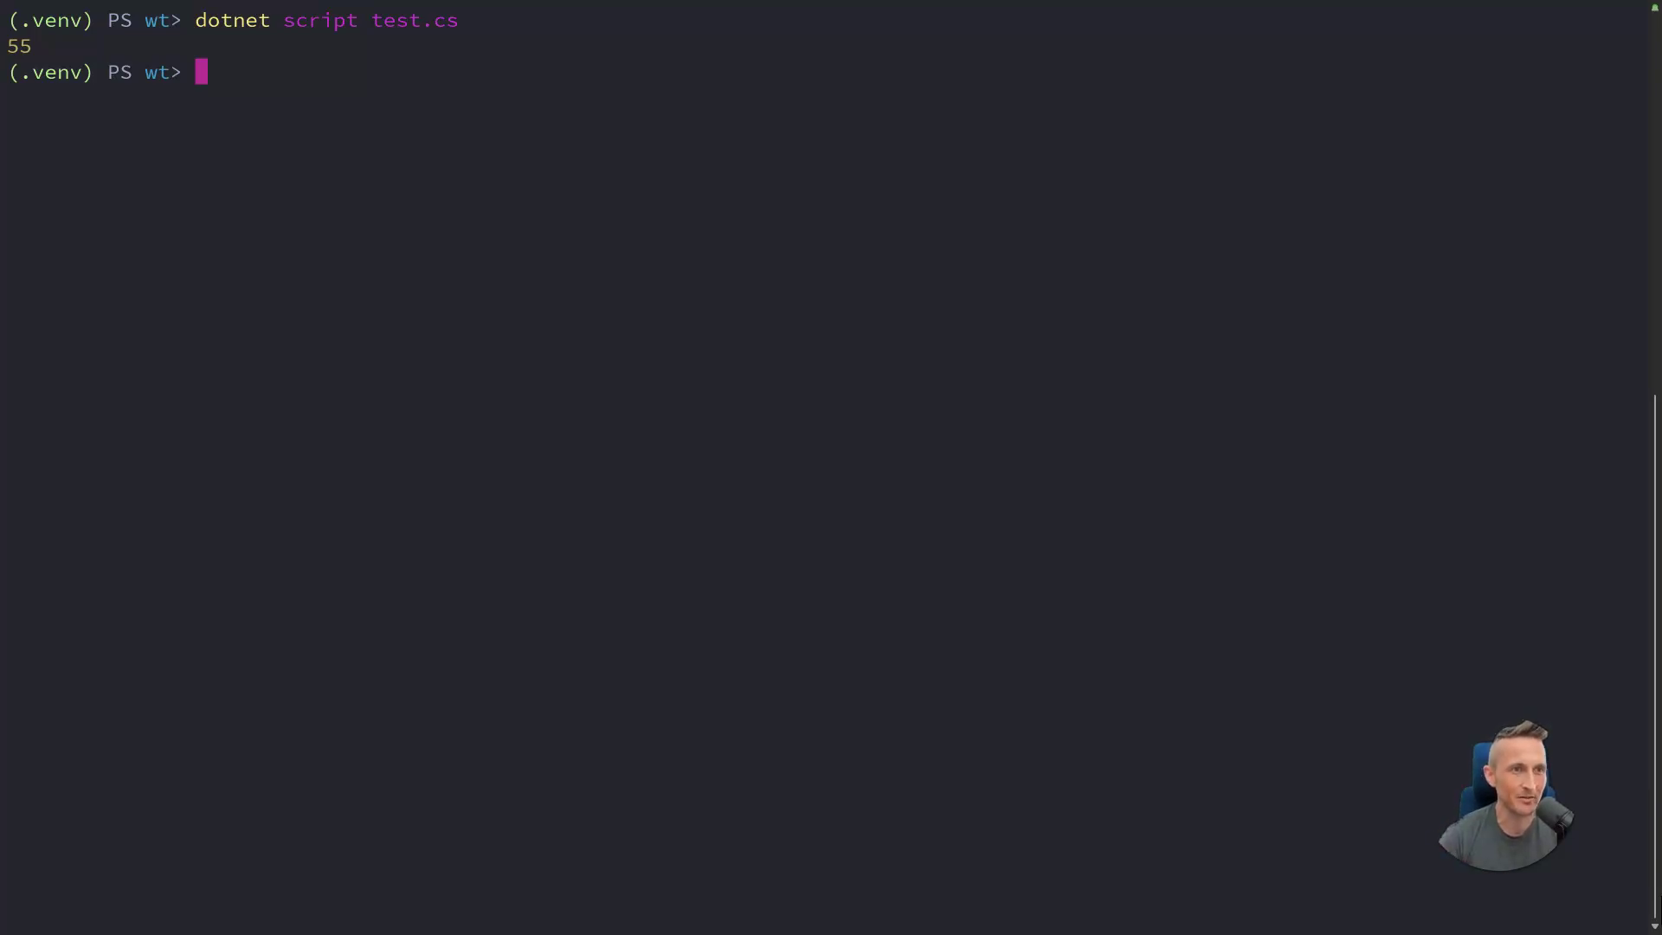
{"action": "key", "text": "alt+Tab"}
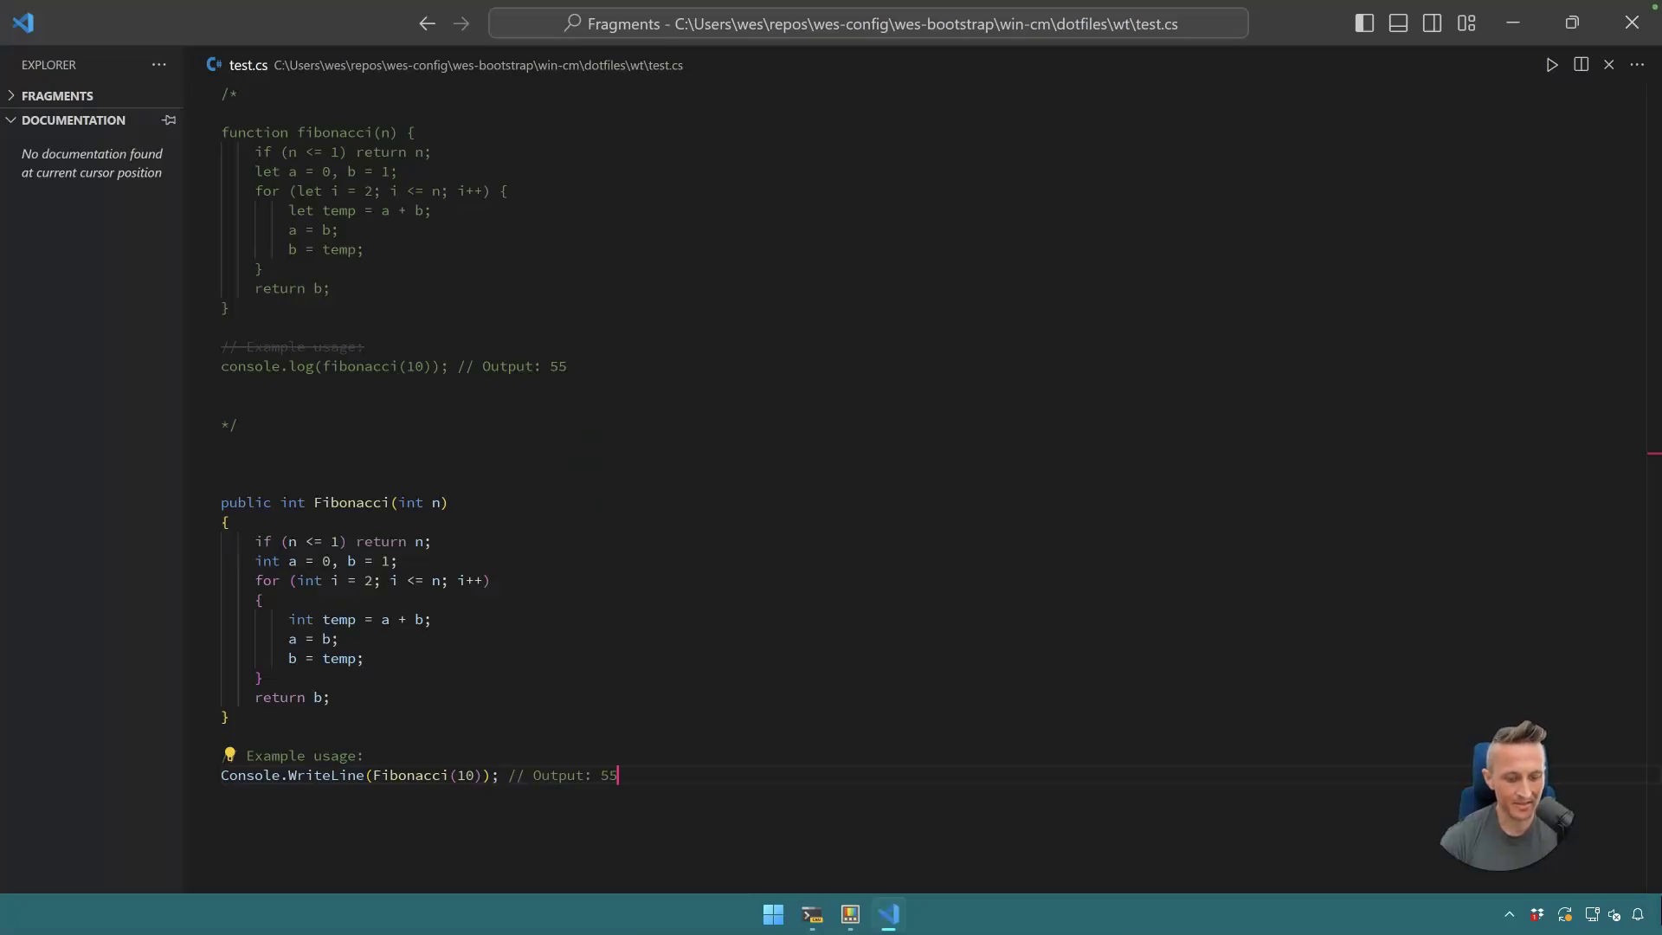
Step: Submit the Advanced Paste prompt 'paste code as c#' and dismiss the result that stayed JavaScript
{"action": "key", "text": "super+shift+v"}
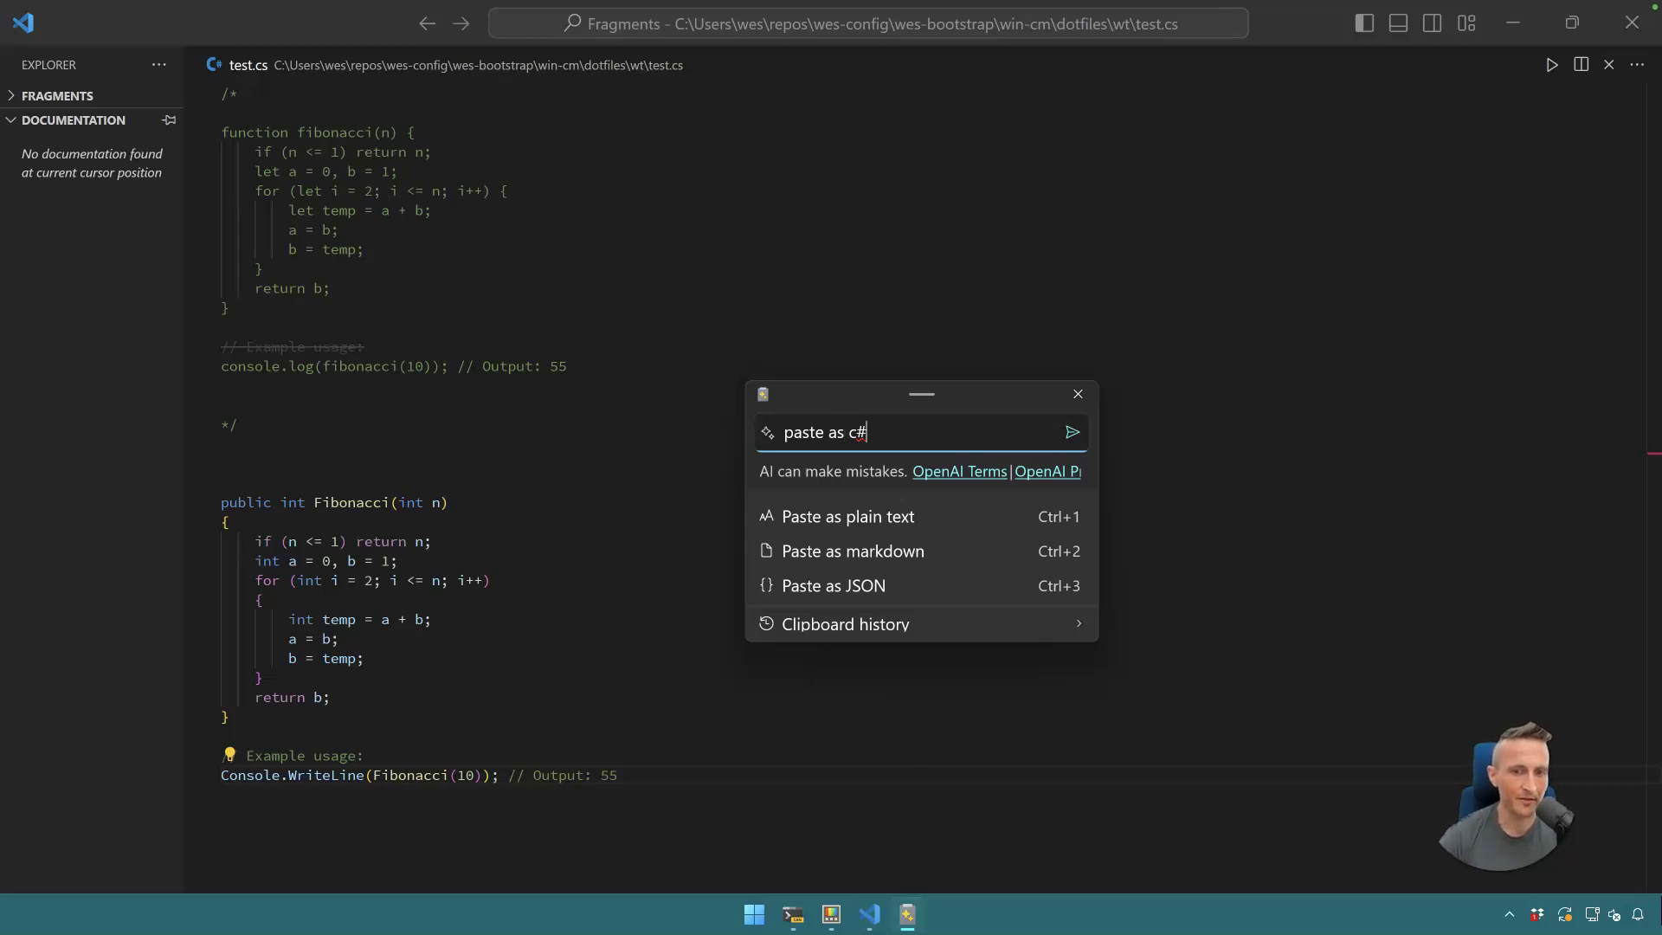
{"action": "left_click", "coordinate": [828, 432]}
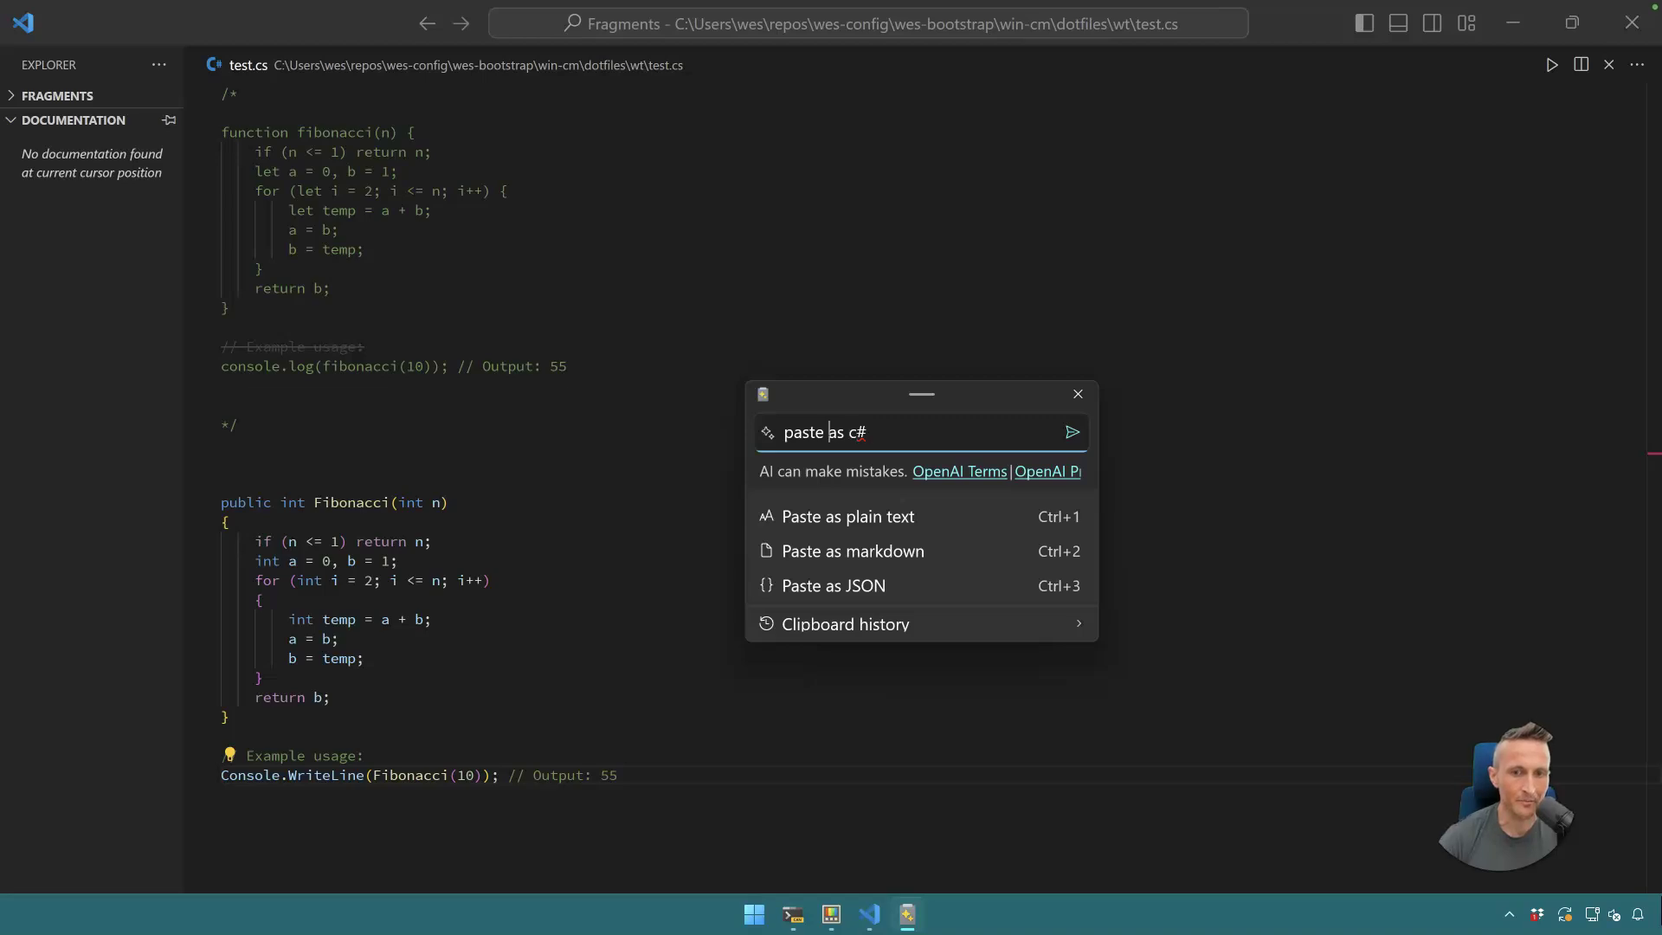
{"action": "type", "text": "code"}
{"action": "key", "text": "Return"}
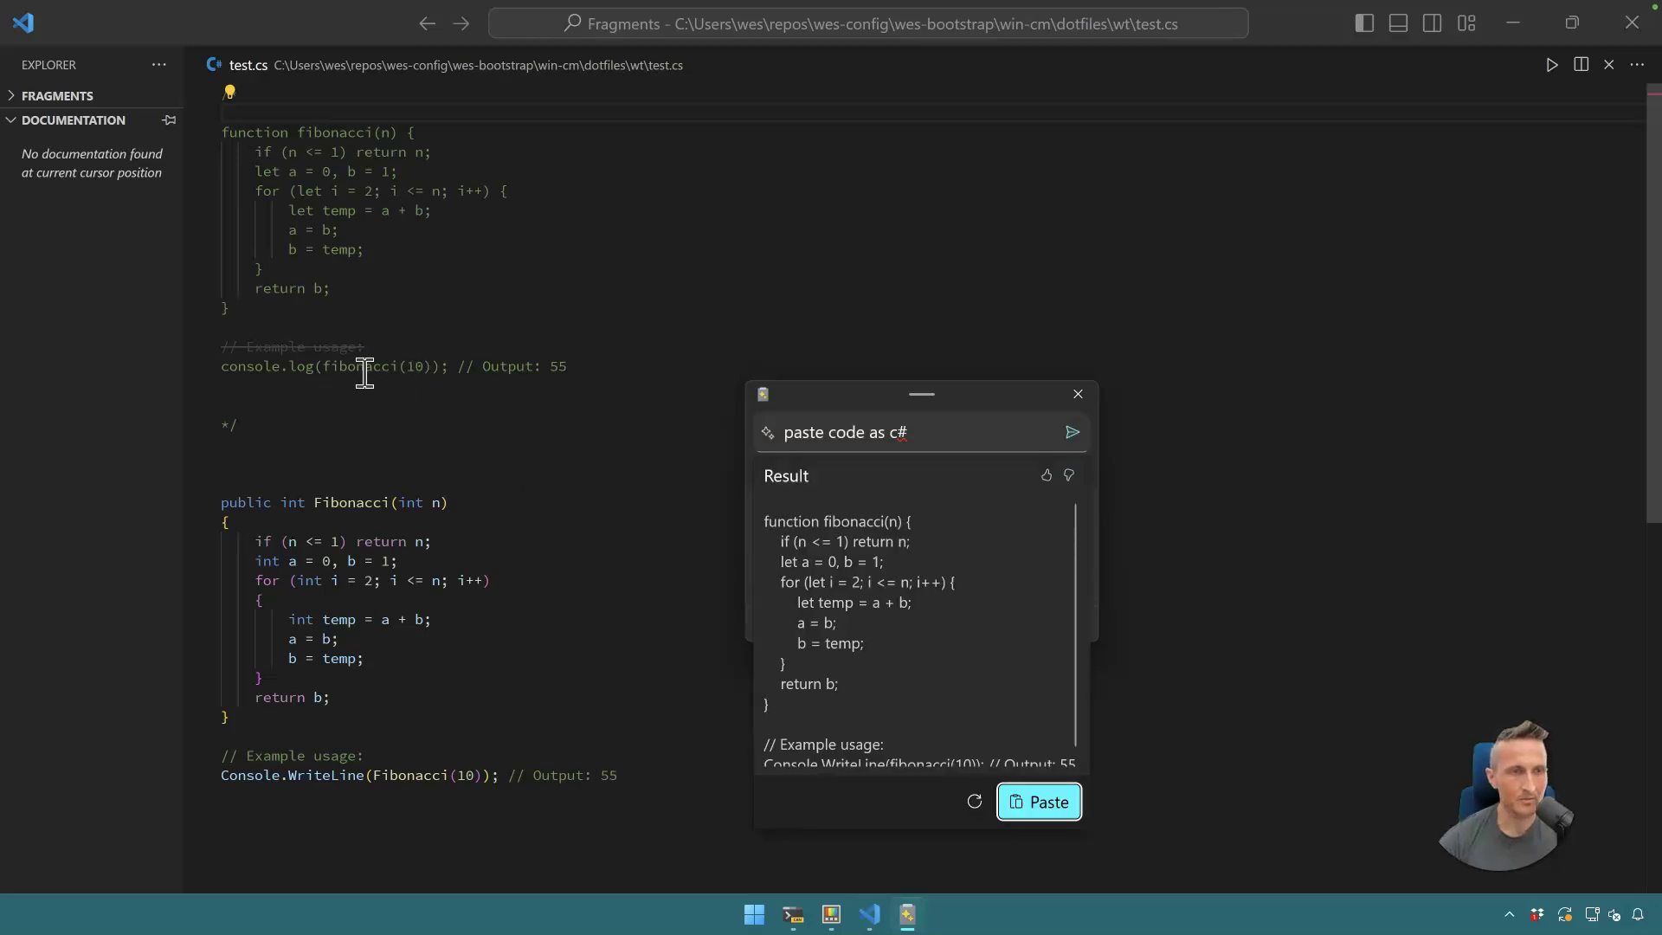
{"action": "left_click", "coordinate": [905, 437]}
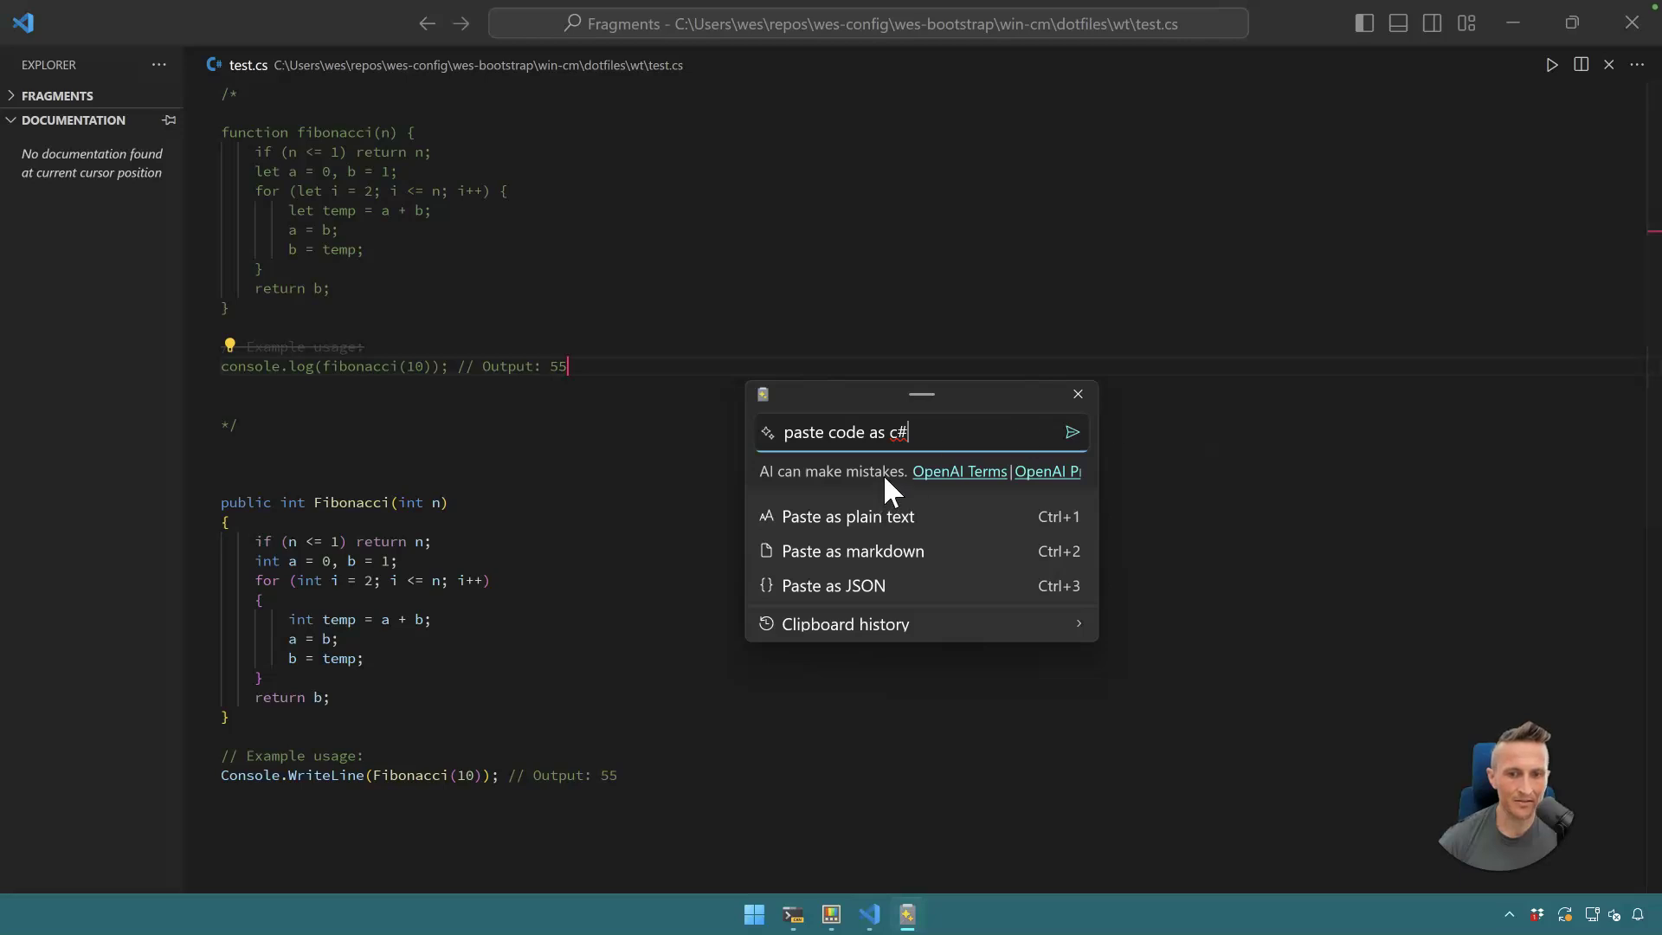